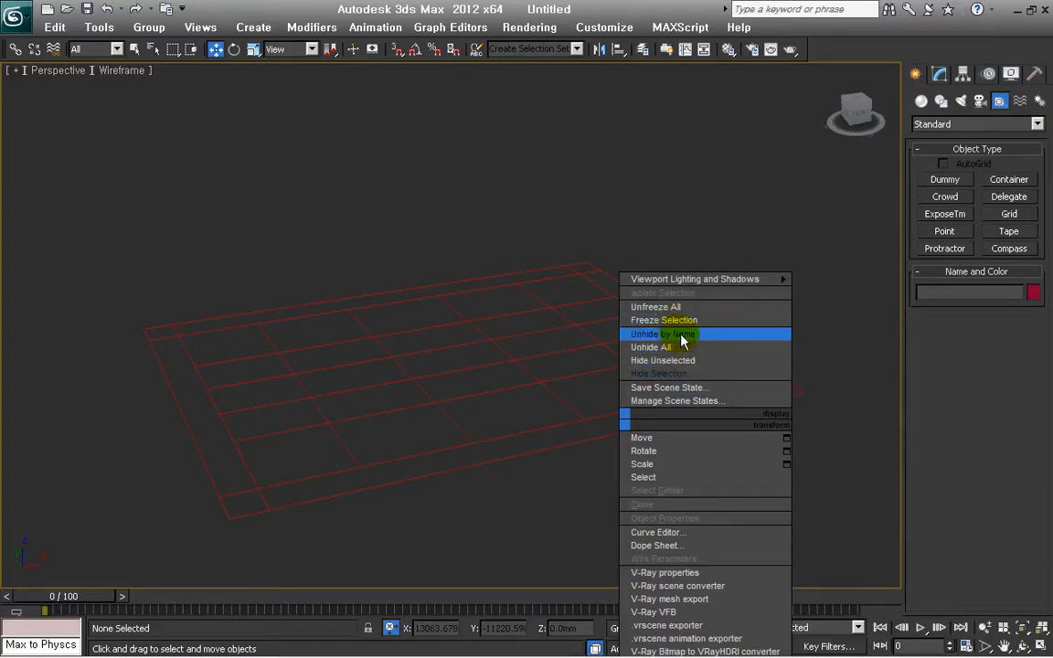
Unhide the 정면도 front elevation by name and bring it into view together with the red floor-plan grid
{"action": "left_click", "coordinate": [681, 336]}
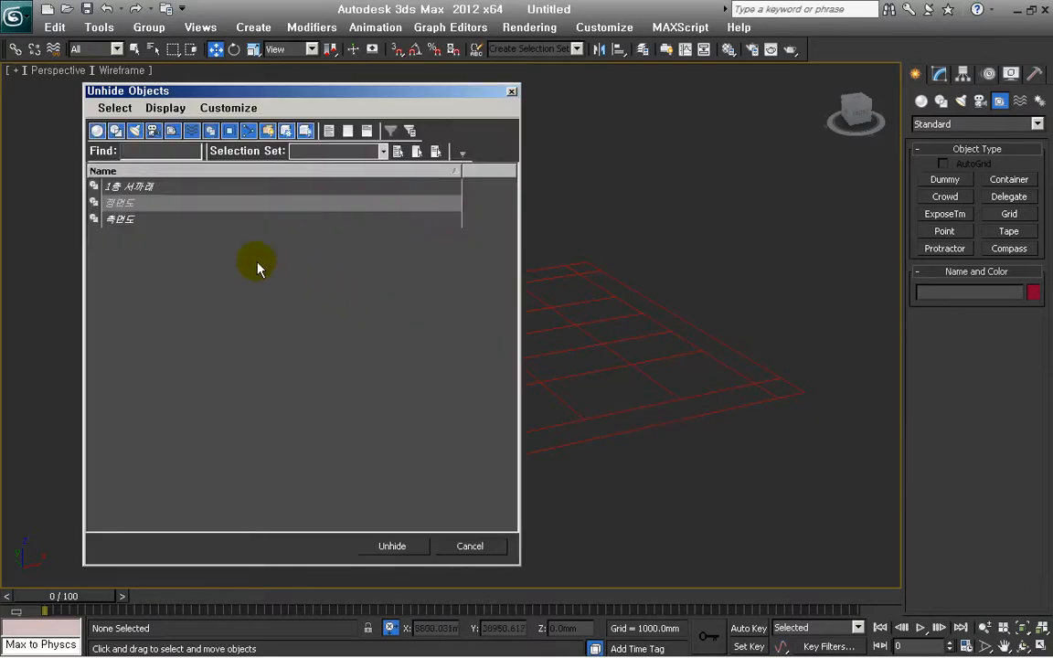
{"action": "left_click", "coordinate": [126, 208]}
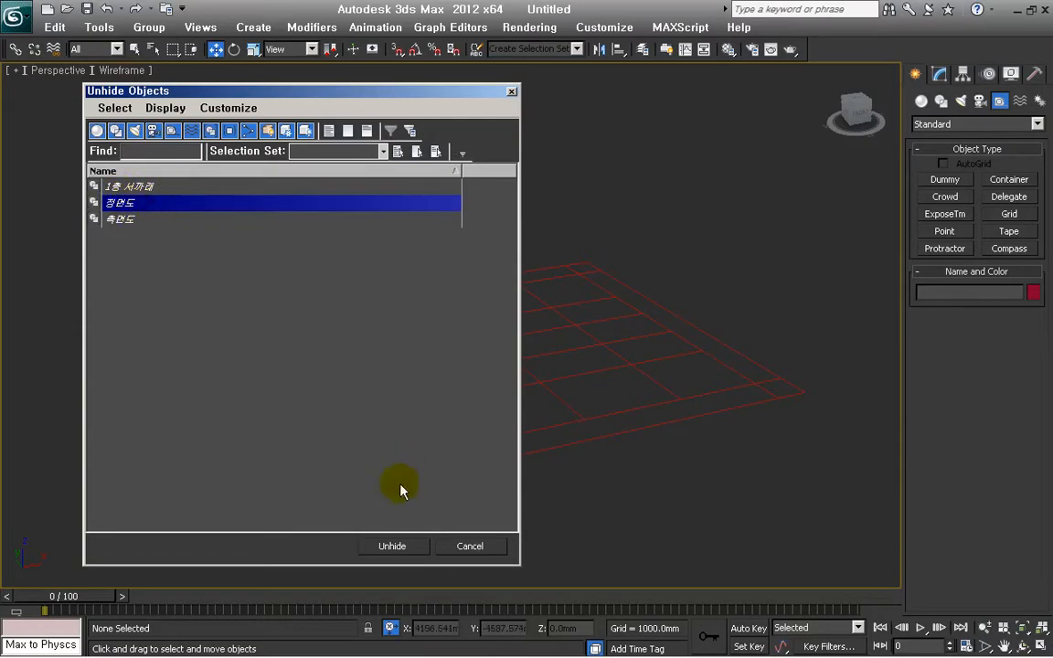
{"action": "left_click", "coordinate": [395, 547]}
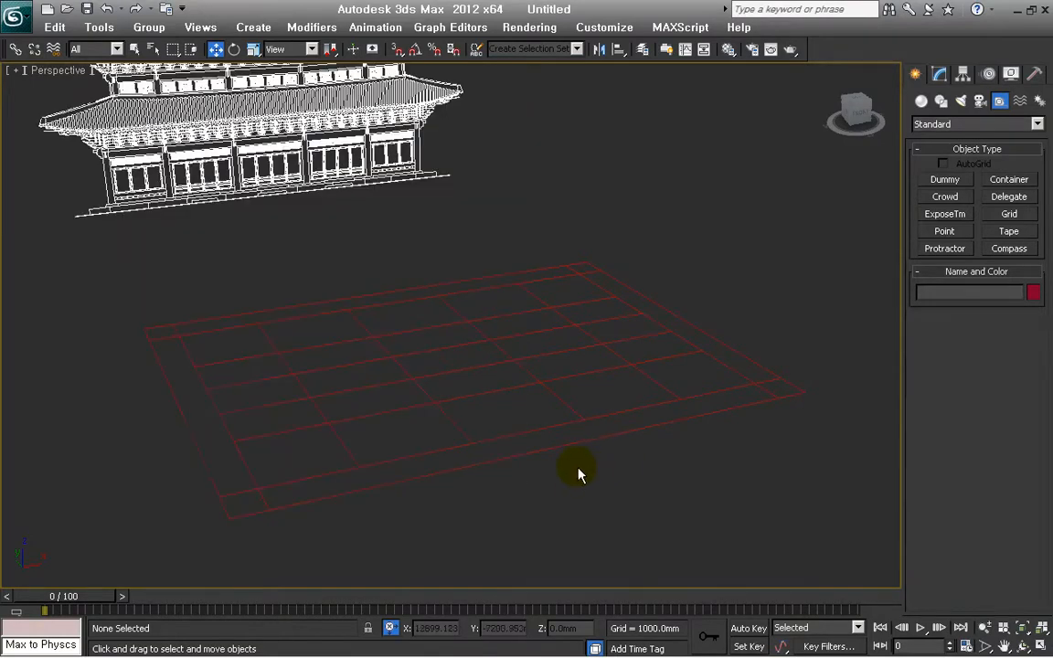
{"action": "scroll", "coordinate": [585, 470], "scroll_direction": "down", "scroll_amount": 4}
{"action": "middle_click_drag", "start_coordinate": [629, 485], "coordinate": [598, 467], "text": "alt"}
{"action": "middle_click_drag", "start_coordinate": [434, 466], "coordinate": [446, 437]}
{"action": "middle_click_drag", "start_coordinate": [423, 493], "coordinate": [477, 521], "text": "alt"}
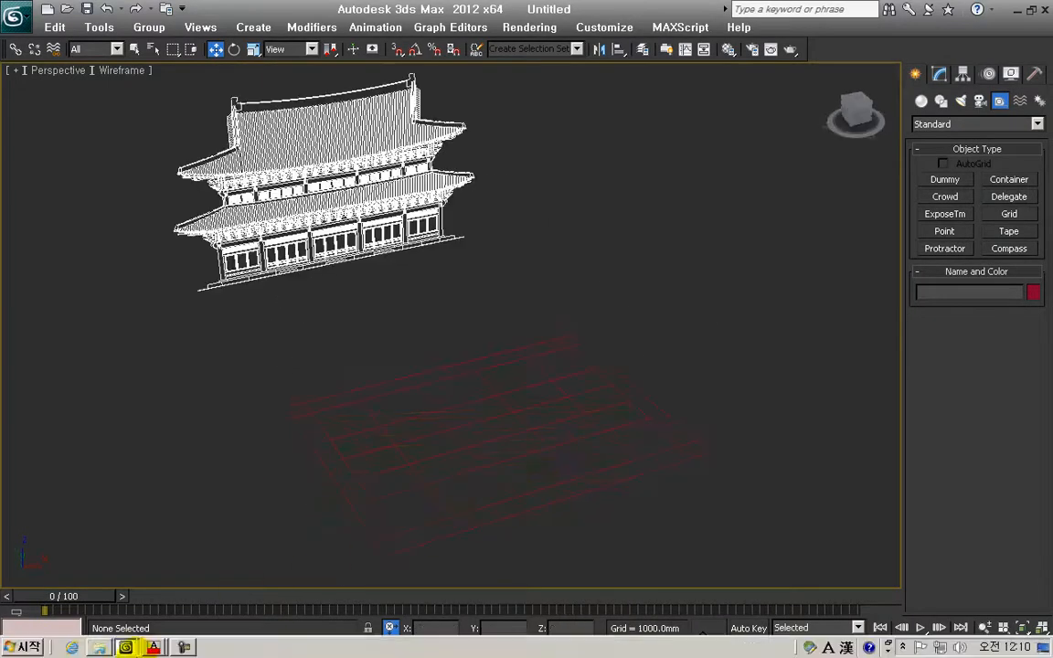
Switch to the file explorer, look through the 도면 drawings folder and open photo 6.JPG from the parent 근정전 folder
{"action": "left_click", "coordinate": [99, 647]}
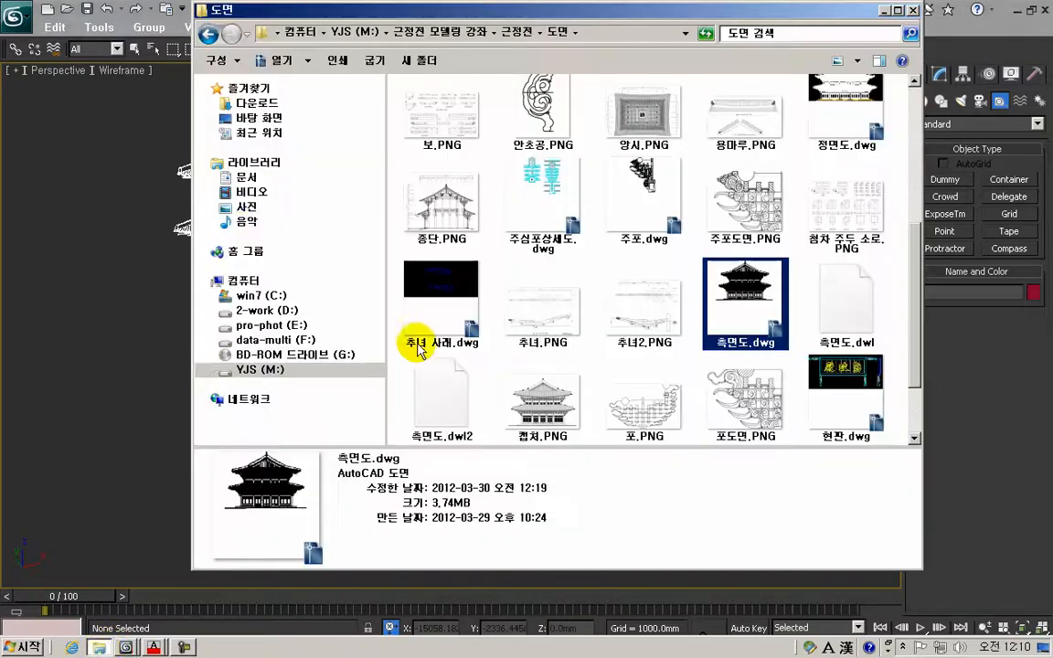
{"action": "left_click", "coordinate": [592, 272]}
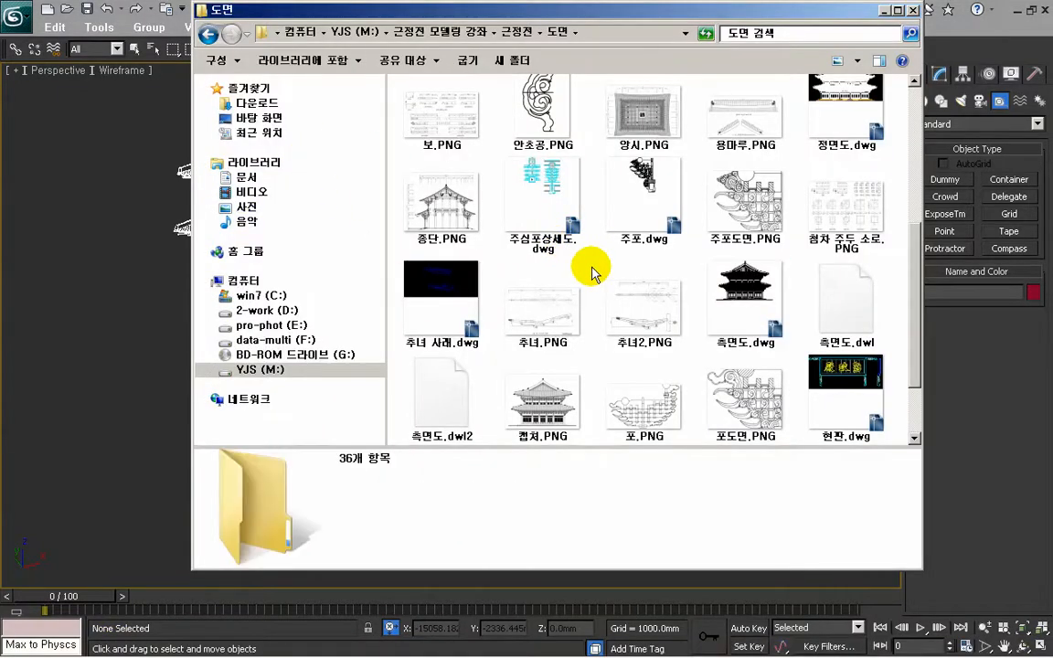
{"action": "scroll", "coordinate": [592, 273], "scroll_direction": "down", "scroll_amount": 1}
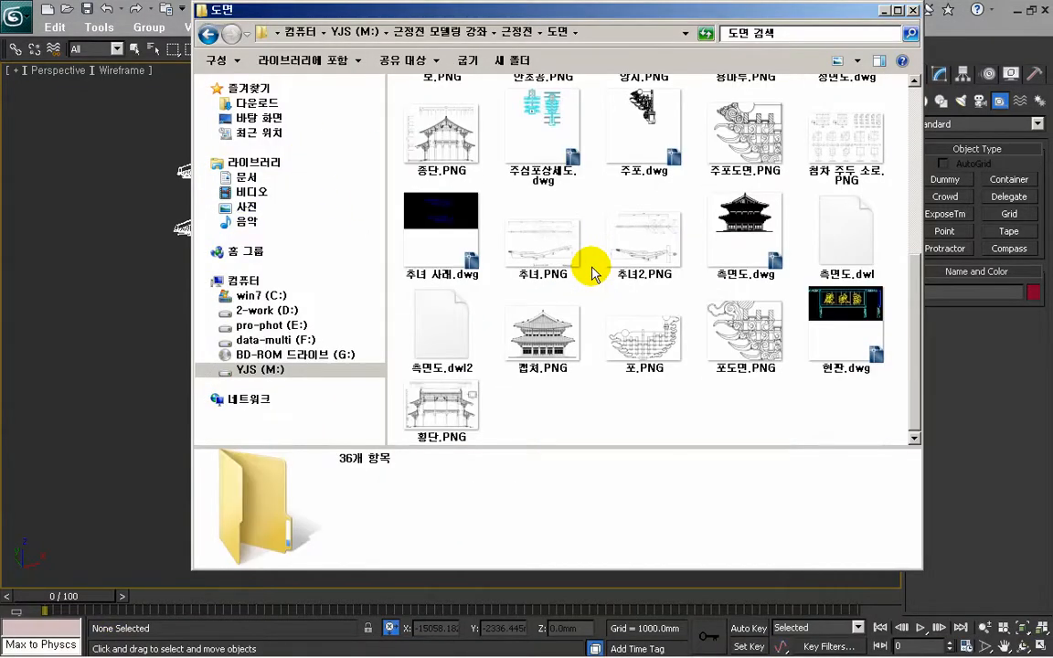
{"action": "scroll", "coordinate": [592, 273], "scroll_direction": "up", "scroll_amount": 5}
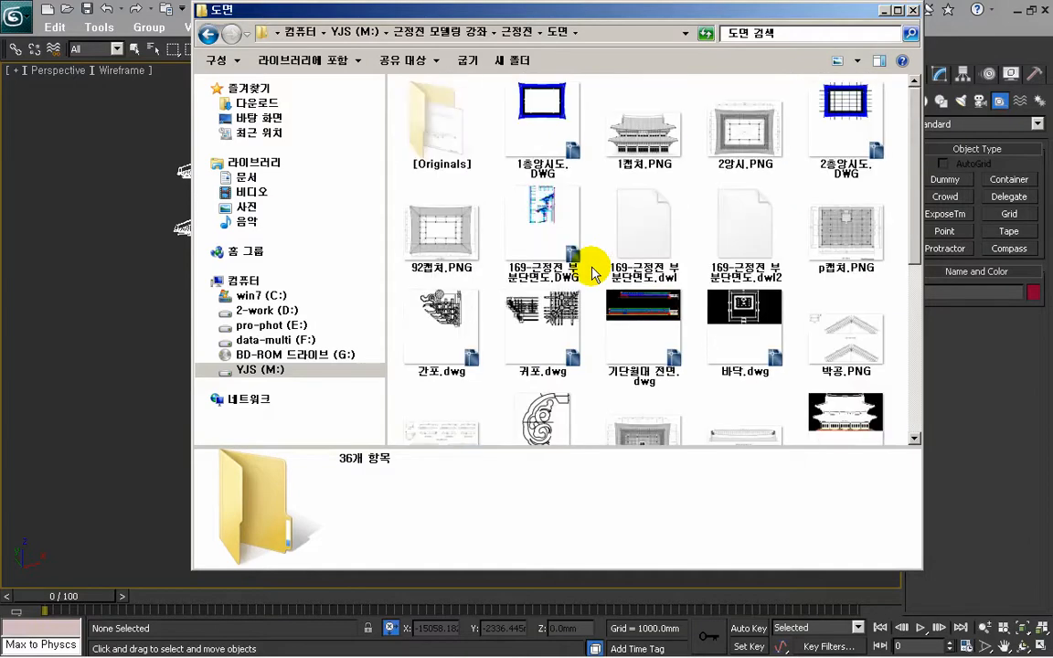
{"action": "left_click", "coordinate": [208, 35]}
{"action": "left_click", "coordinate": [655, 217]}
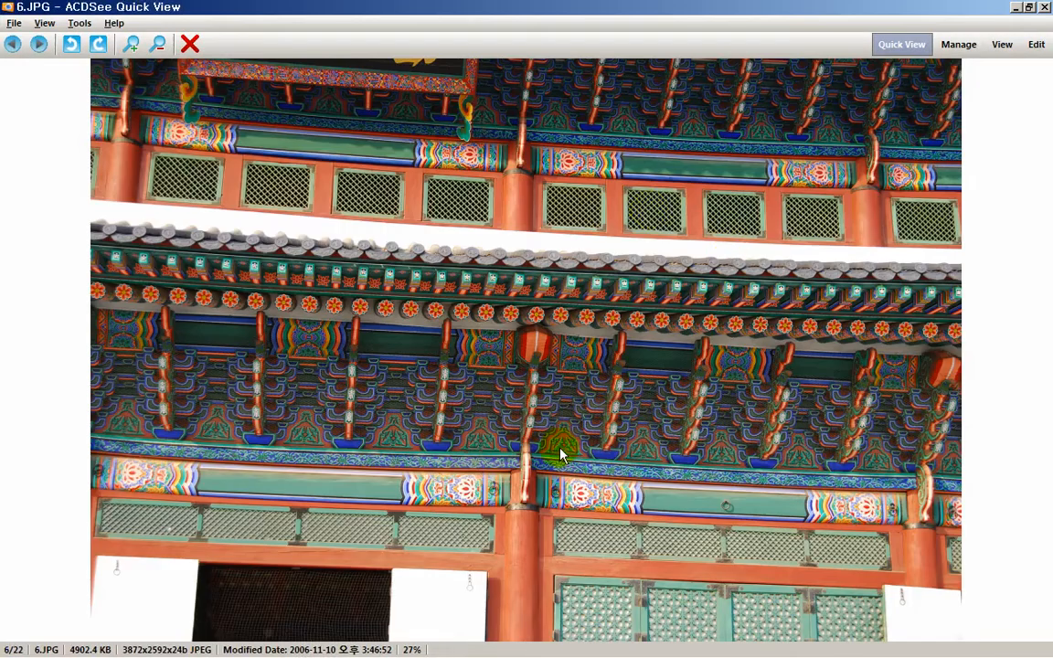
Examine the palace reference photos from 6.JPG through DSC_0148.JPG for eaves, brackets, columns and doors, and close the viewer
{"action": "scroll", "coordinate": [563, 444], "scroll_direction": "down", "scroll_amount": 1}
{"action": "scroll", "coordinate": [563, 447], "scroll_direction": "down", "scroll_amount": 4}
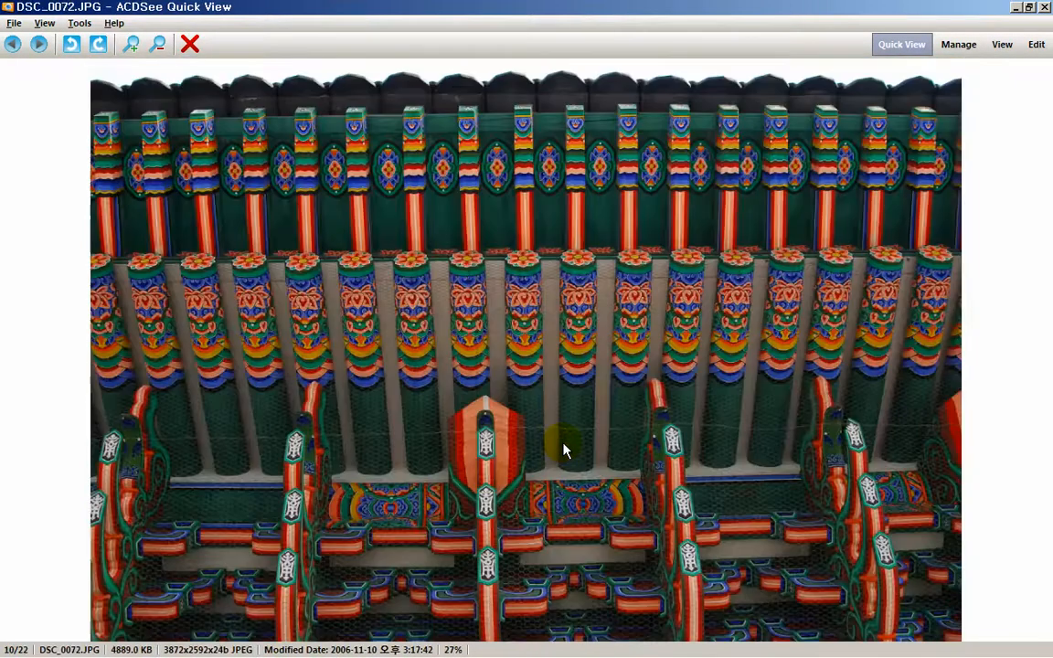
{"action": "scroll", "coordinate": [563, 448], "scroll_direction": "down", "scroll_amount": 3}
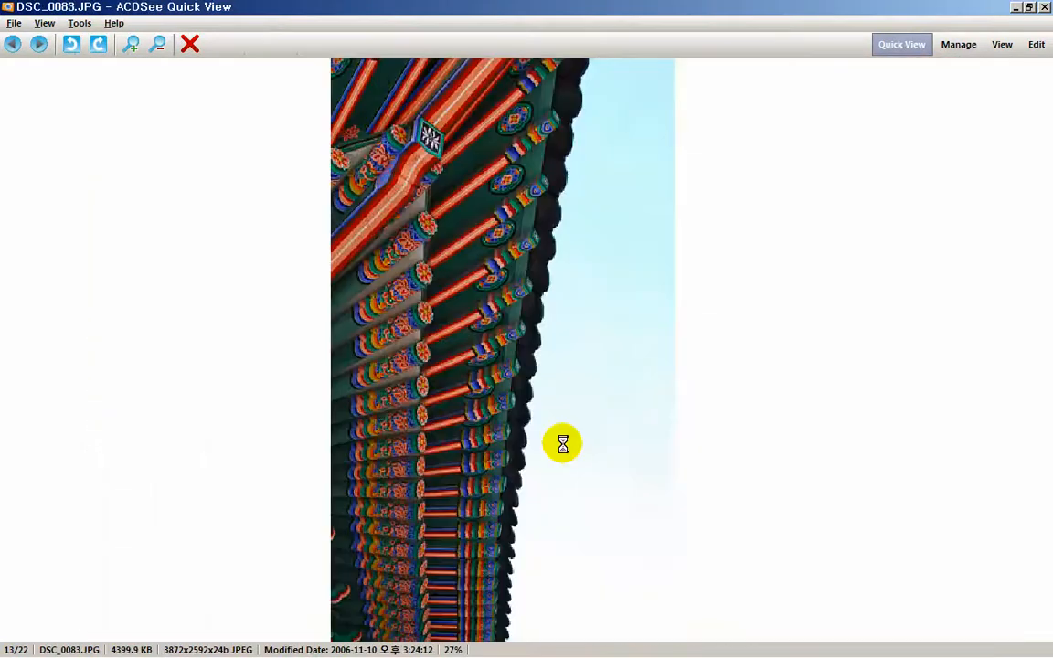
{"action": "scroll", "coordinate": [563, 448], "scroll_direction": "down", "scroll_amount": 1}
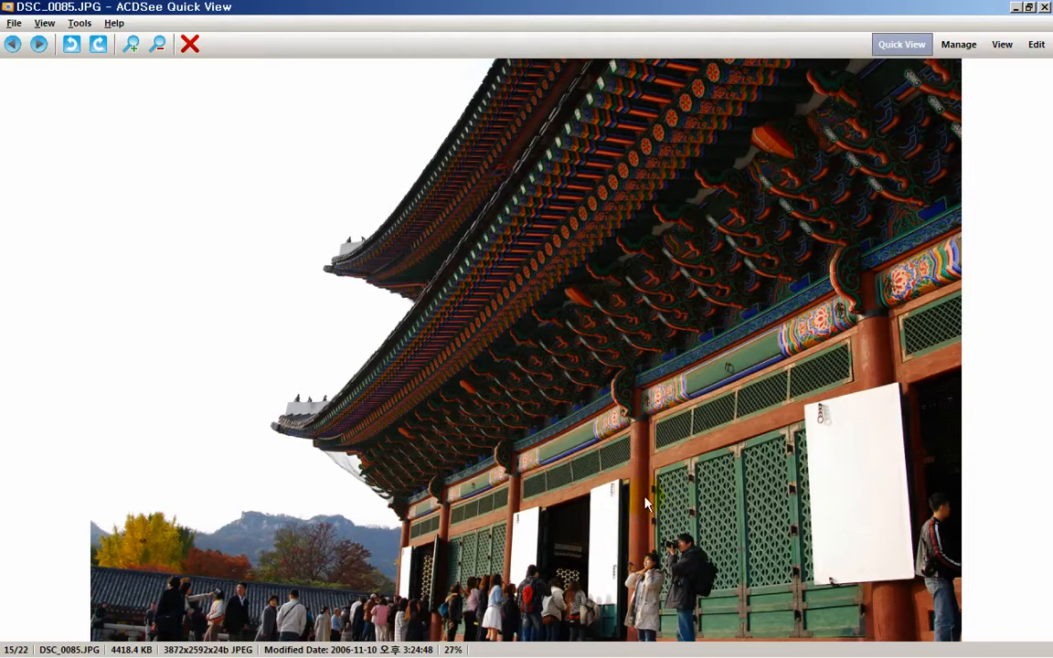
{"action": "scroll", "coordinate": [645, 503], "scroll_direction": "down", "scroll_amount": 1}
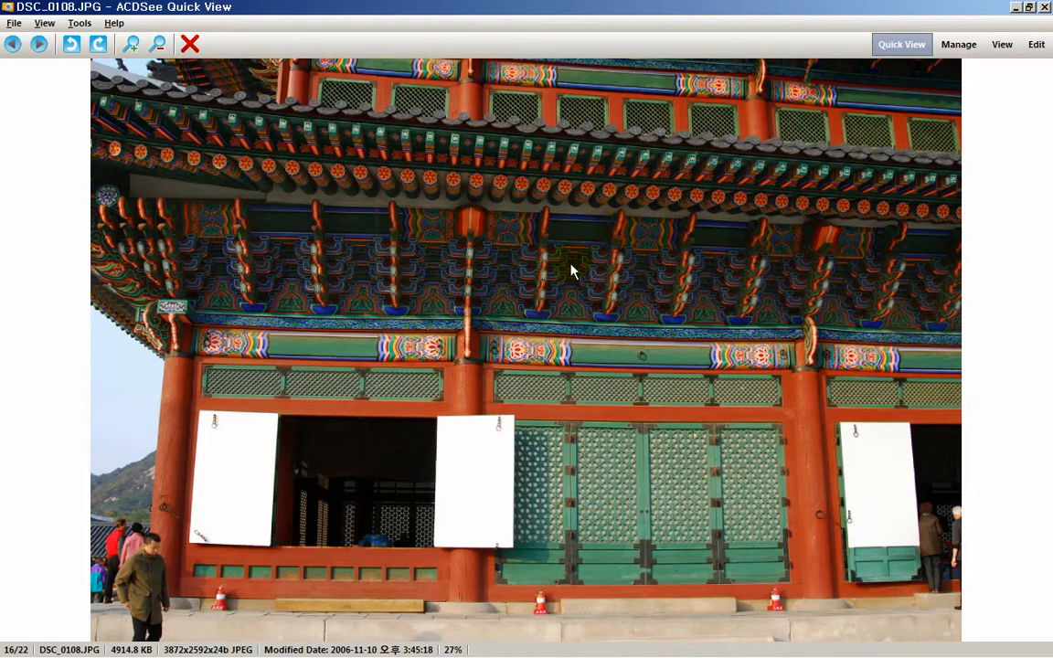
{"action": "left_click", "coordinate": [485, 551]}
{"action": "left_click", "coordinate": [248, 475]}
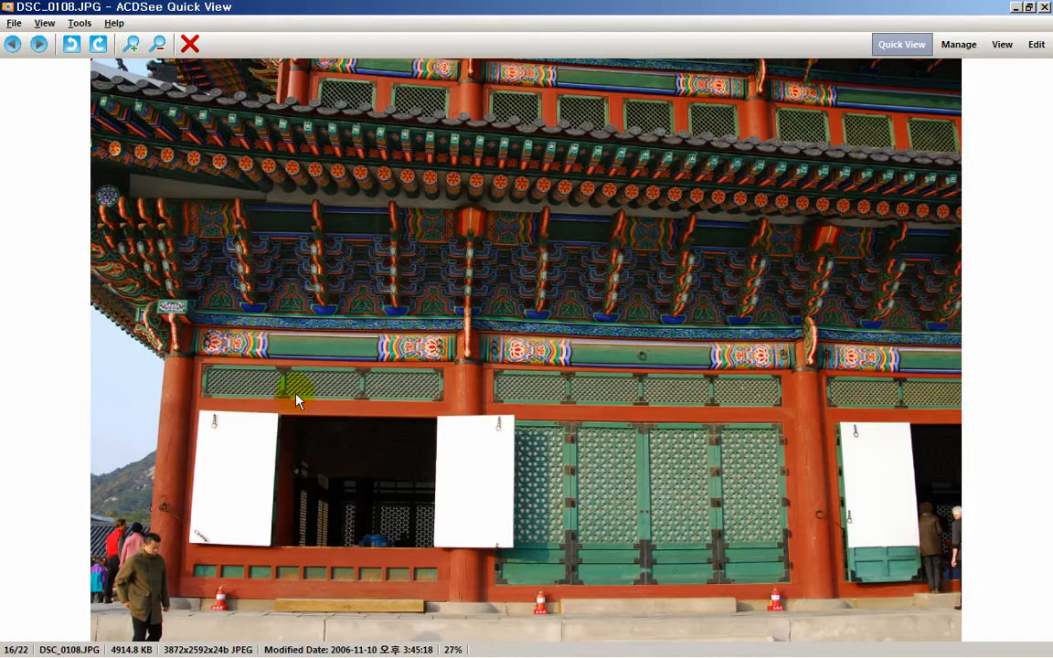
{"action": "scroll", "coordinate": [495, 325], "scroll_direction": "down", "scroll_amount": 1}
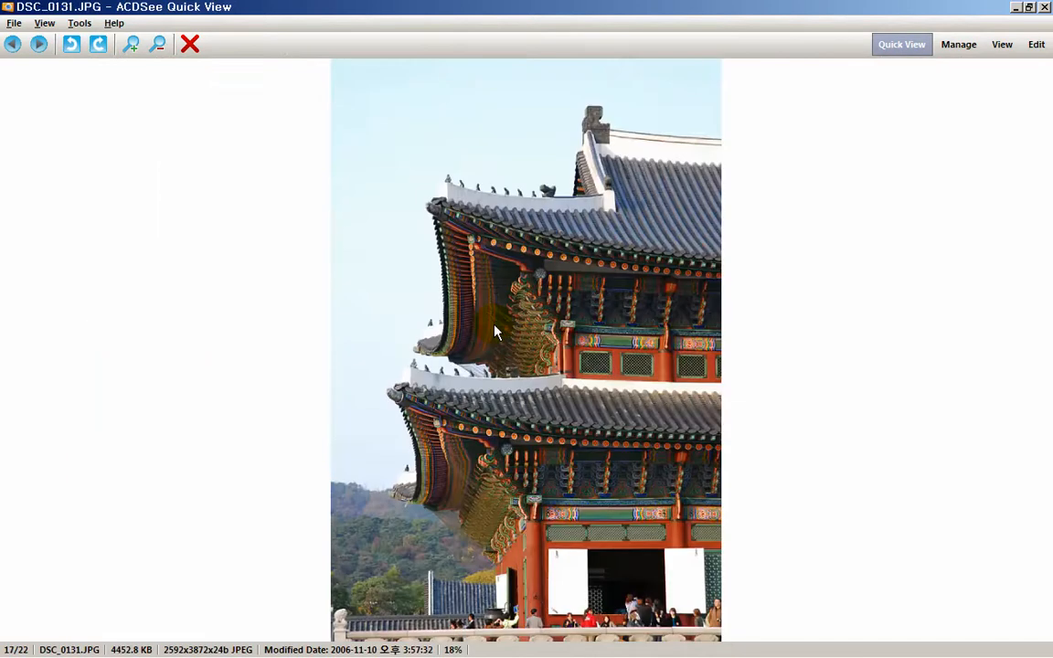
{"action": "scroll", "coordinate": [601, 350], "scroll_direction": "down", "scroll_amount": 1}
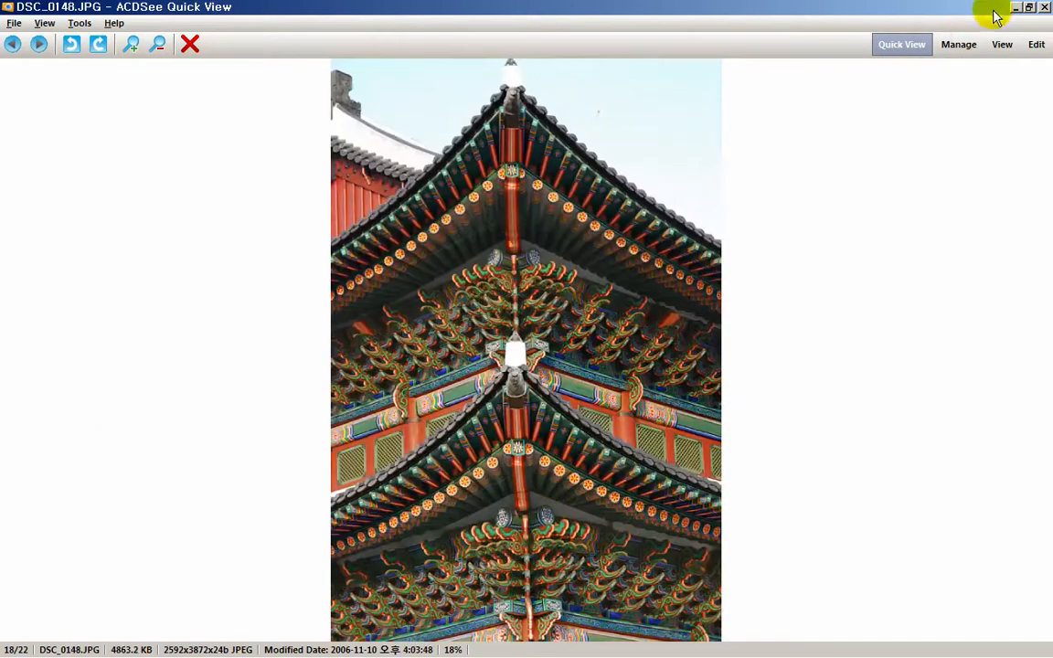
{"action": "left_click", "coordinate": [1043, 6]}
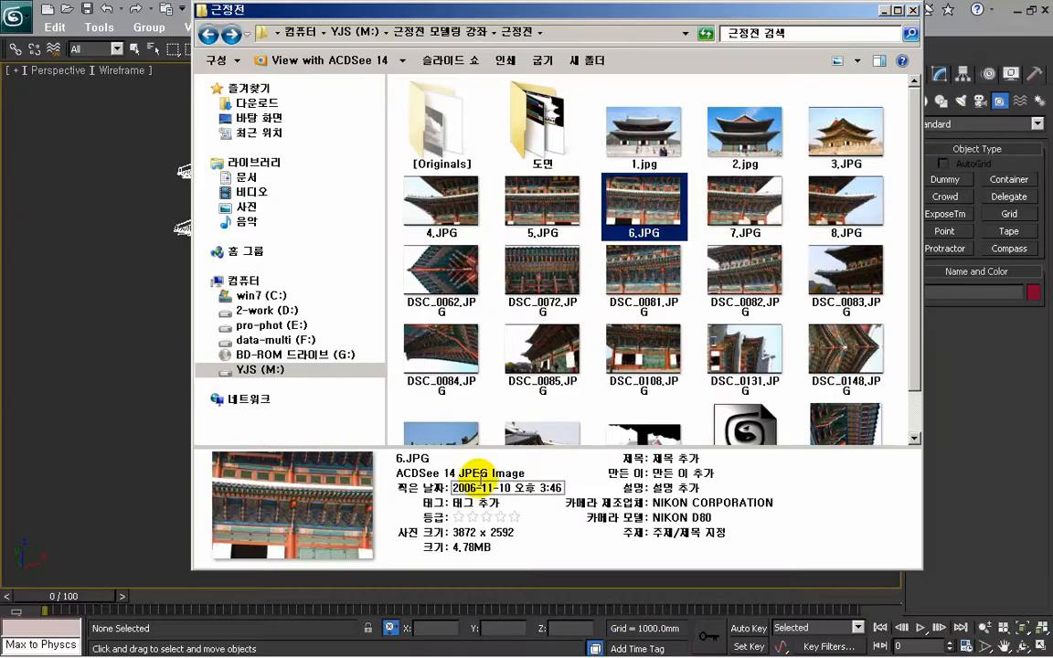
Return to 3ds Max and inspect the front elevation's ground-floor columns beside the floor-plan grid
{"action": "left_click", "coordinate": [104, 438]}
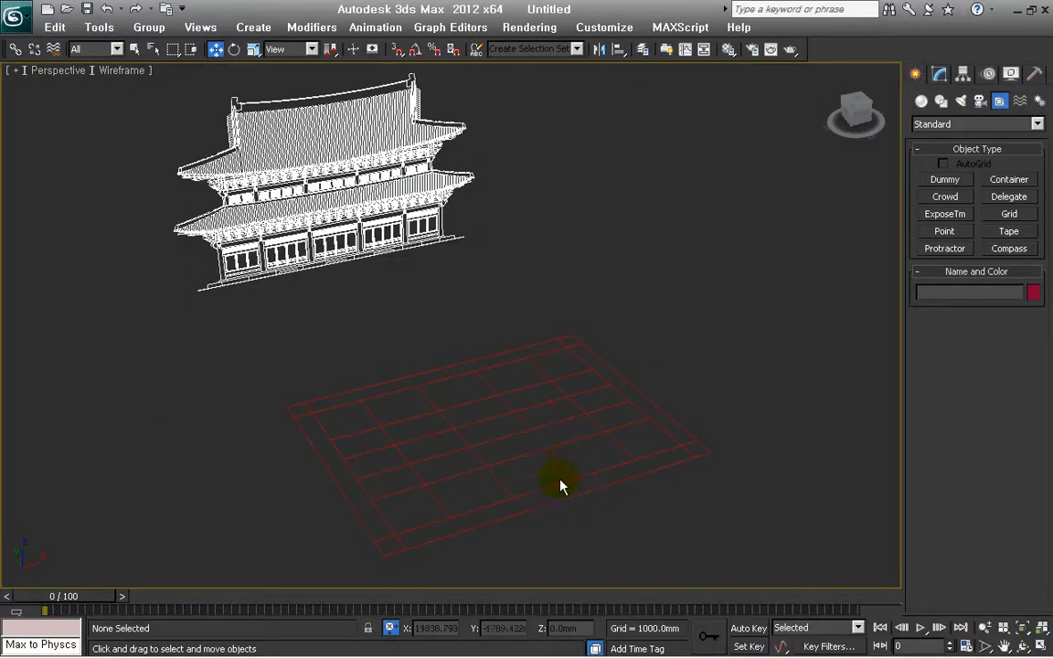
{"action": "scroll", "coordinate": [557, 475], "scroll_direction": "up", "scroll_amount": 5}
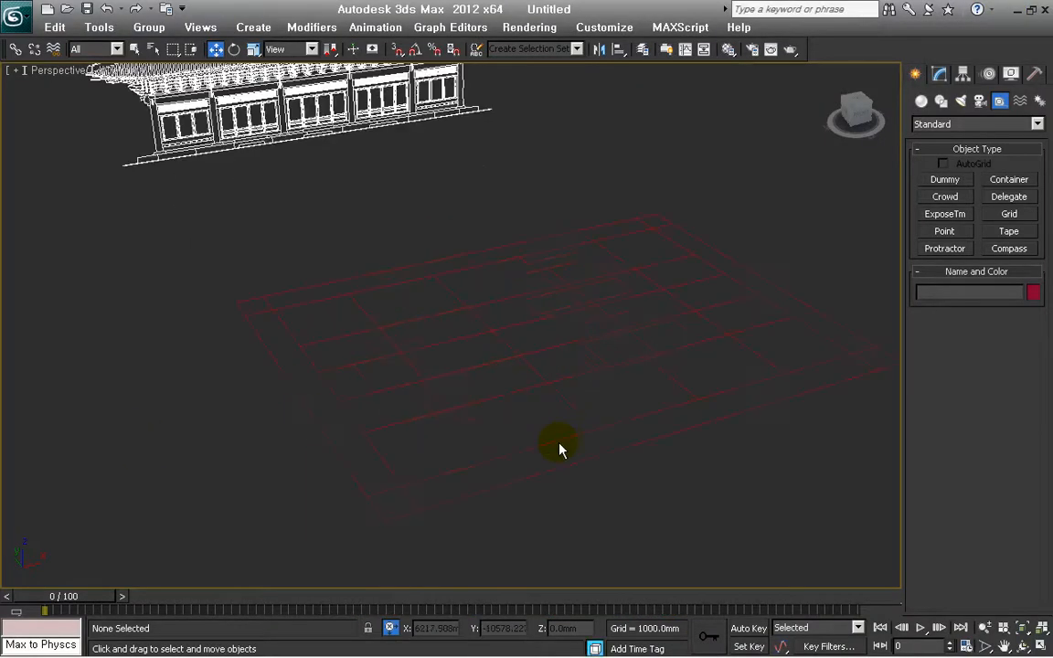
{"action": "middle_click_drag", "start_coordinate": [522, 301], "coordinate": [701, 468]}
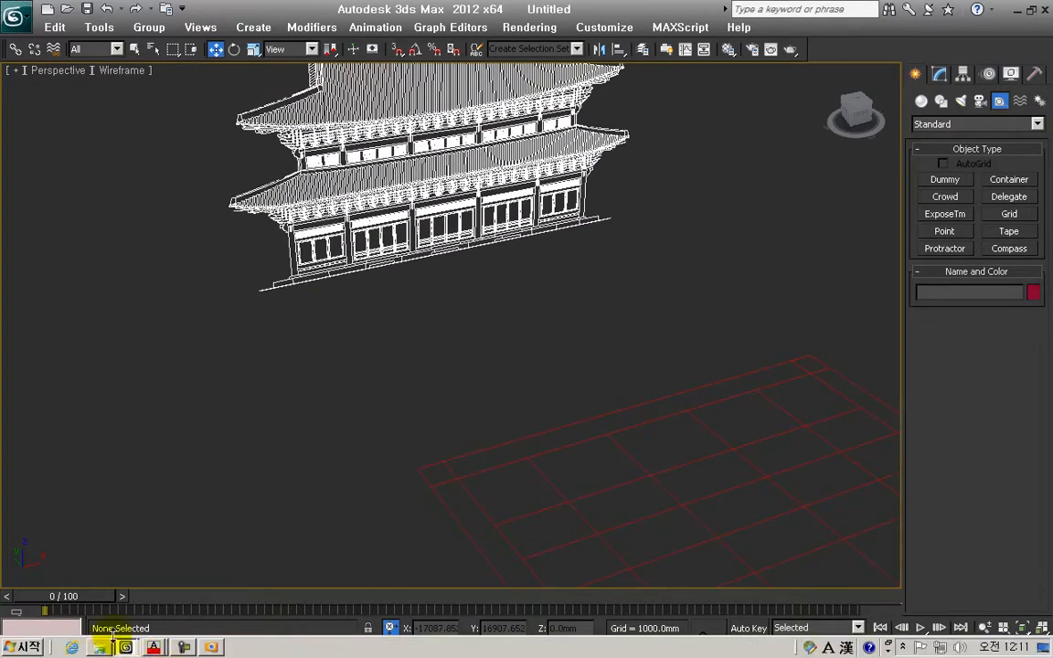
Switch to 169-근정전 부분단면도.DWG in AutoCAD and examine the outer column's base stone and the stepped platform
{"action": "left_click", "coordinate": [157, 648]}
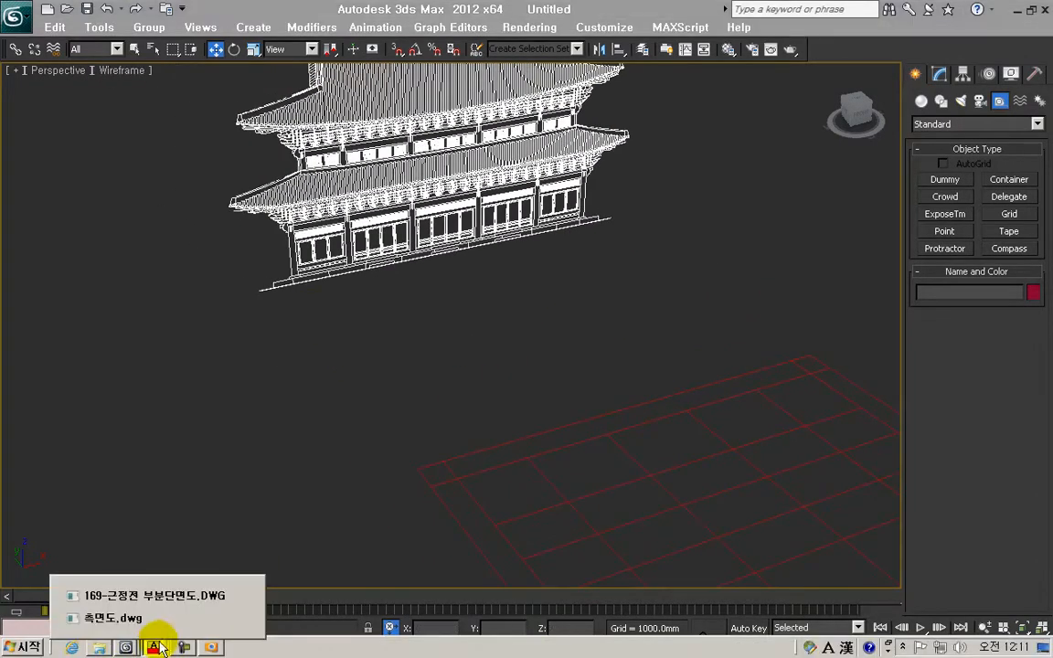
{"action": "left_click", "coordinate": [180, 595]}
{"action": "mouse_move", "coordinate": [652, 422]}
{"action": "middle_mouse_down"}
{"action": "mouse_move", "coordinate": [686, 211]}
{"action": "mouse_move", "coordinate": [782, 237]}
{"action": "mouse_move", "coordinate": [814, 227]}
{"action": "middle_mouse_up"}
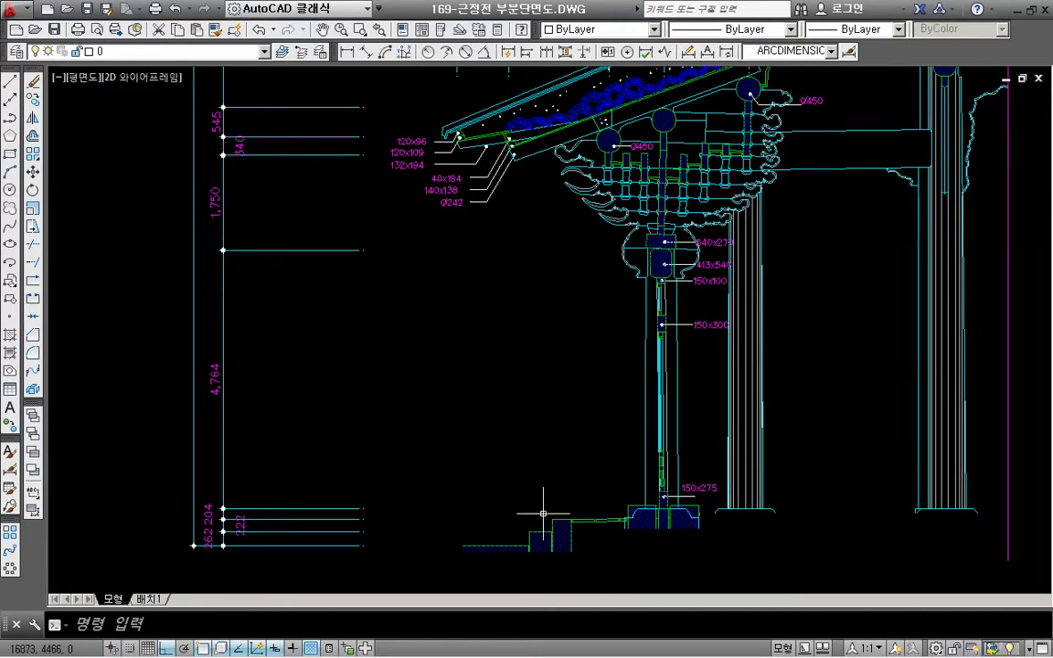
{"action": "middle_click_drag", "start_coordinate": [689, 521], "coordinate": [672, 514]}
{"action": "scroll", "coordinate": [673, 513], "scroll_direction": "up", "scroll_amount": 5}
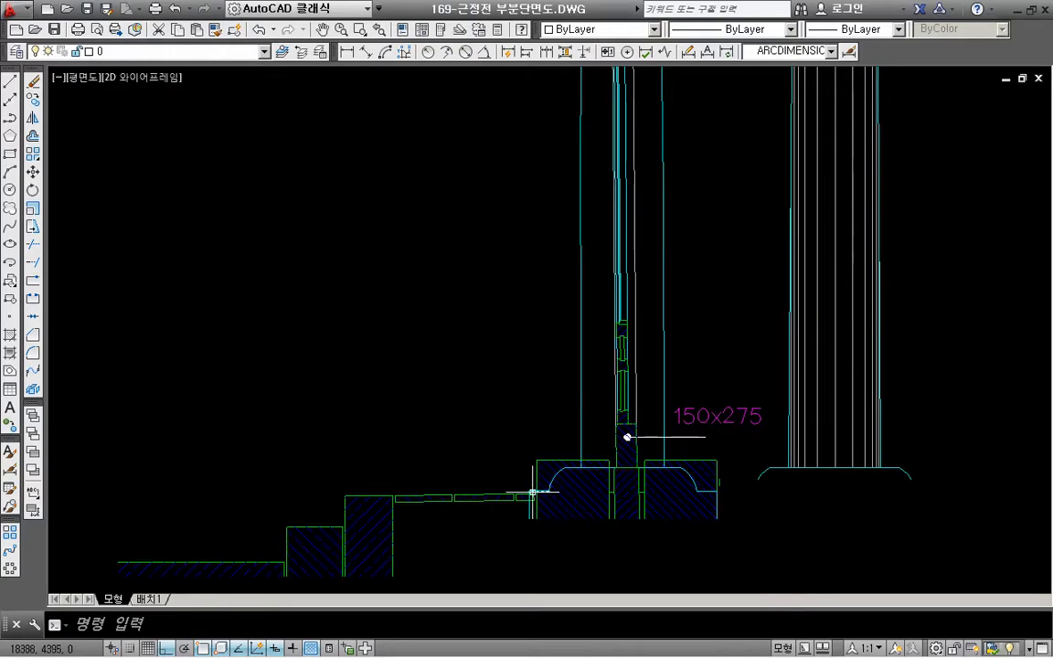
{"action": "scroll", "coordinate": [535, 498], "scroll_direction": "down", "scroll_amount": 6}
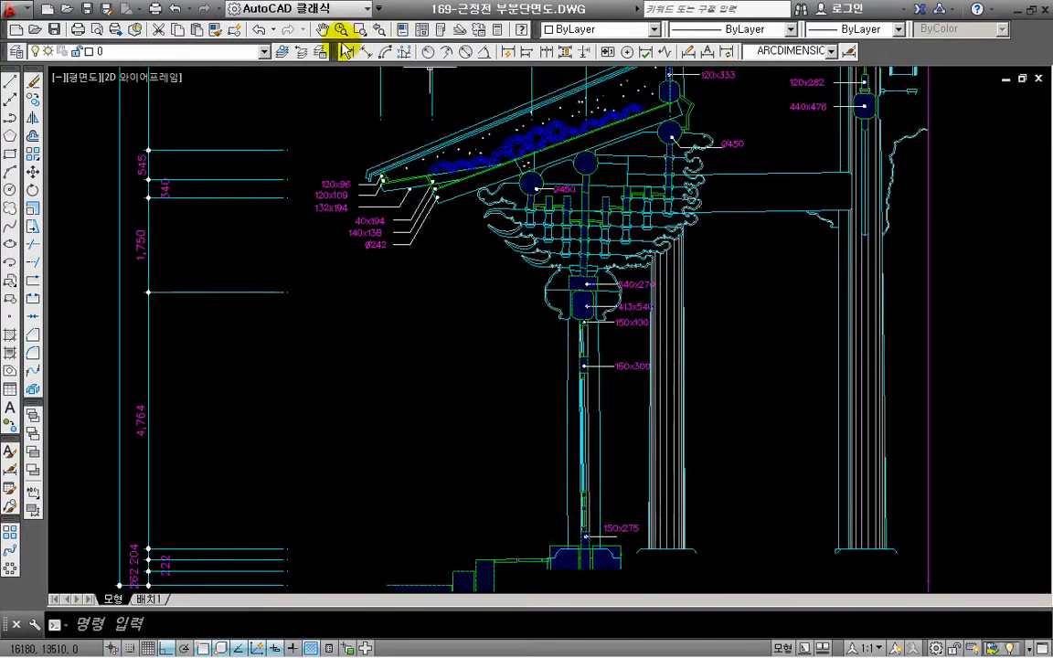
Measure the height from the base stone to the top of the 540x270 beam with a linear dimension, without placing it
{"action": "left_click", "coordinate": [347, 52]}
{"action": "scroll", "coordinate": [493, 371], "scroll_direction": "up", "scroll_amount": 5}
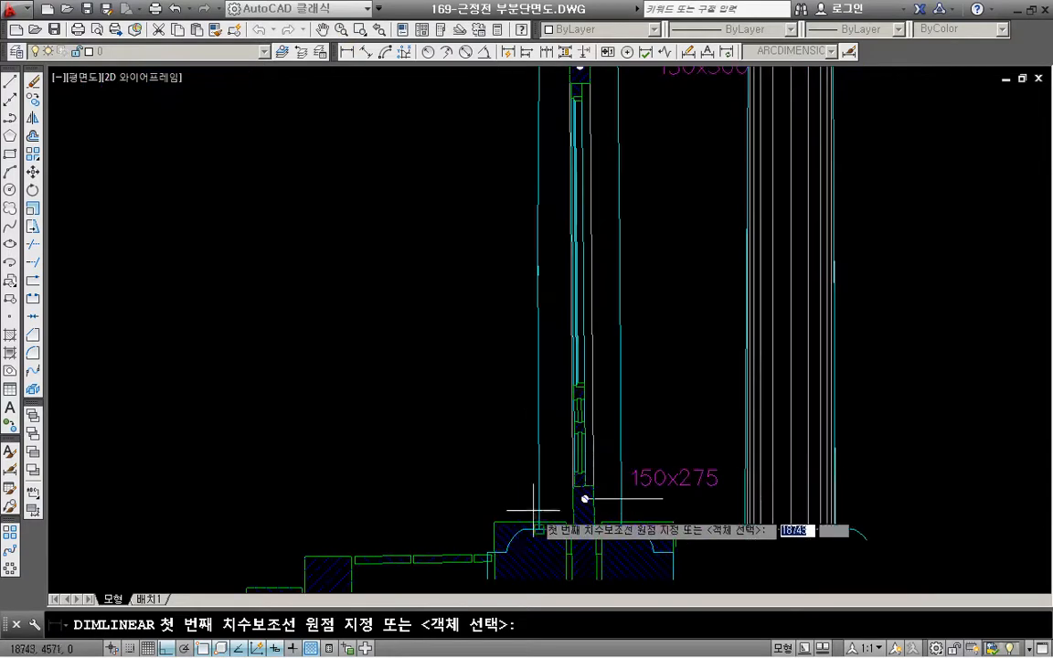
{"action": "left_click", "coordinate": [478, 549]}
{"action": "scroll", "coordinate": [512, 476], "scroll_direction": "down", "scroll_amount": 4}
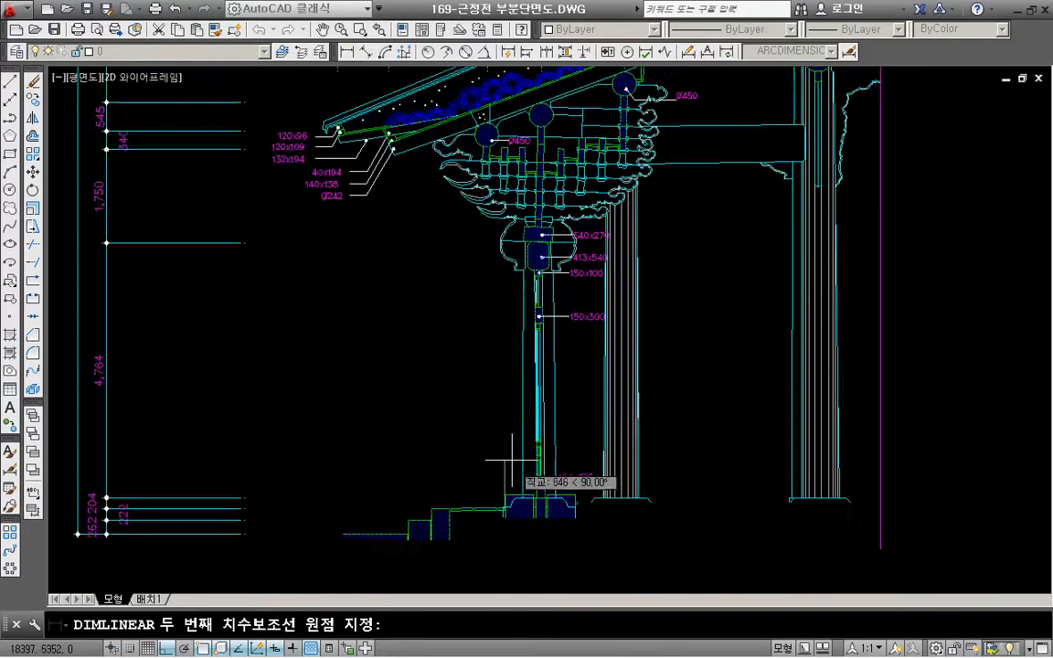
{"action": "scroll", "coordinate": [538, 239], "scroll_direction": "up", "scroll_amount": 6}
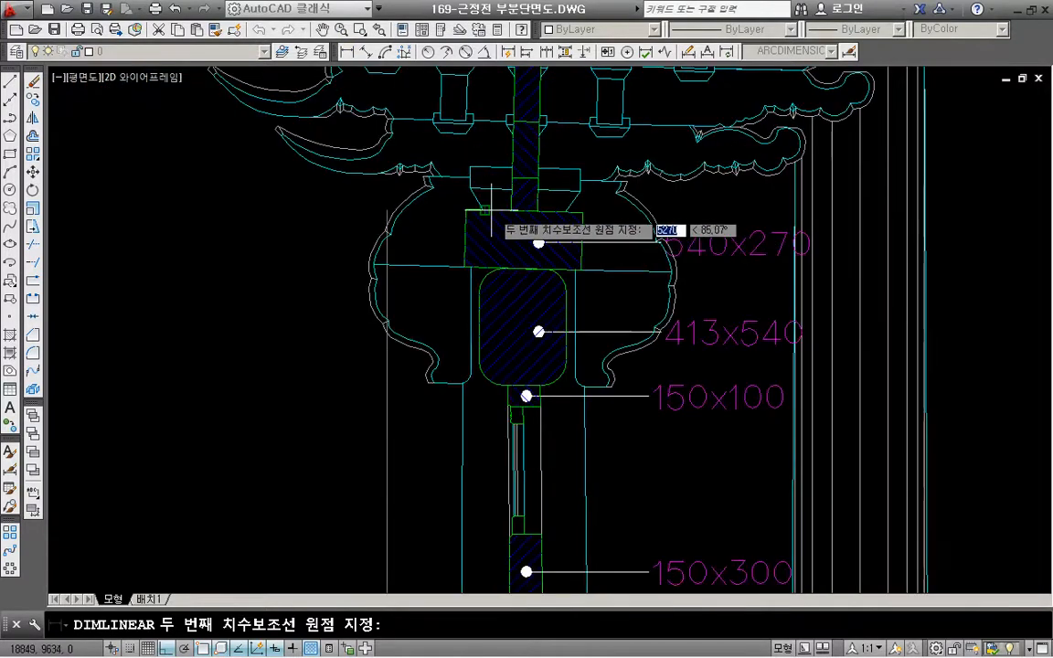
{"action": "left_click", "coordinate": [489, 211]}
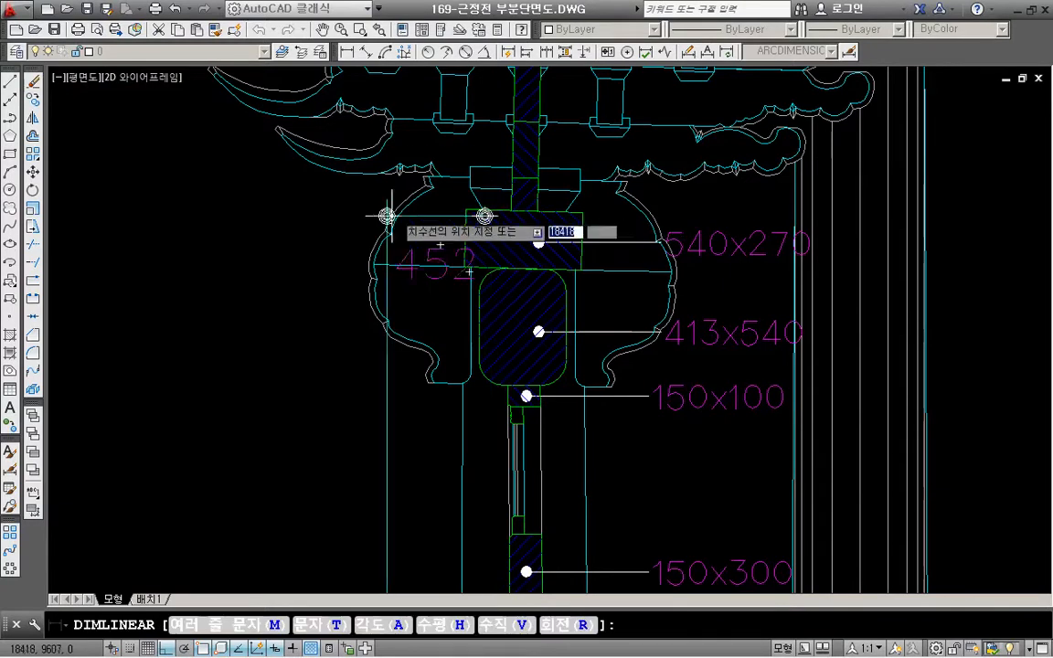
{"action": "scroll", "coordinate": [277, 214], "scroll_direction": "down", "scroll_amount": 4}
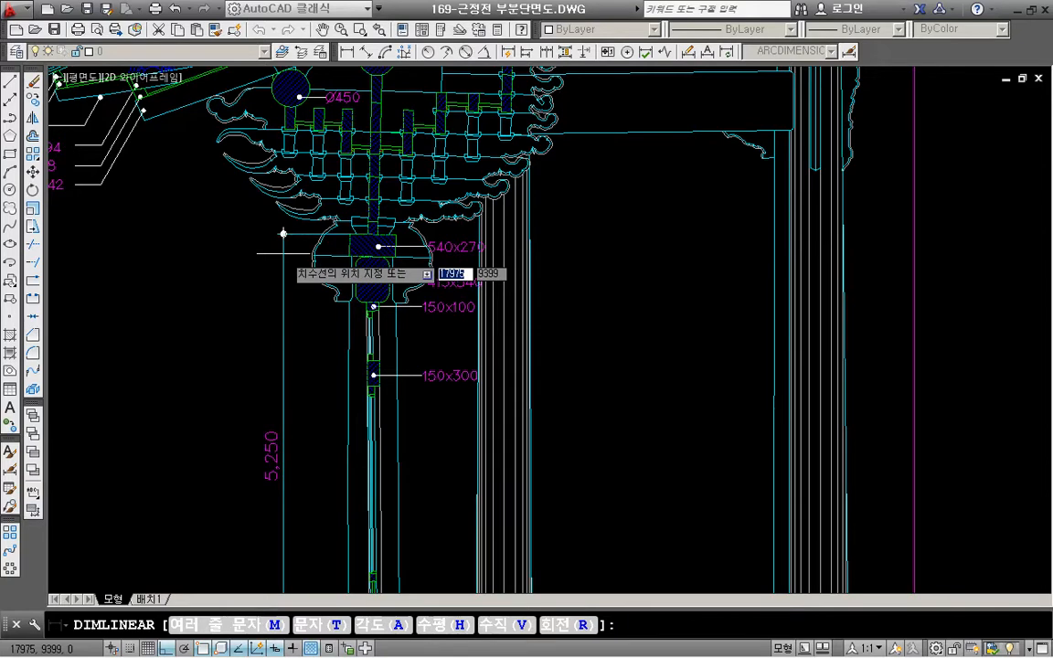
{"action": "key", "text": "Escape"}
Examine the outer column, its bracket assembly and the height dimension chain in the partial section
{"action": "scroll", "coordinate": [305, 353], "scroll_direction": "down", "scroll_amount": 4}
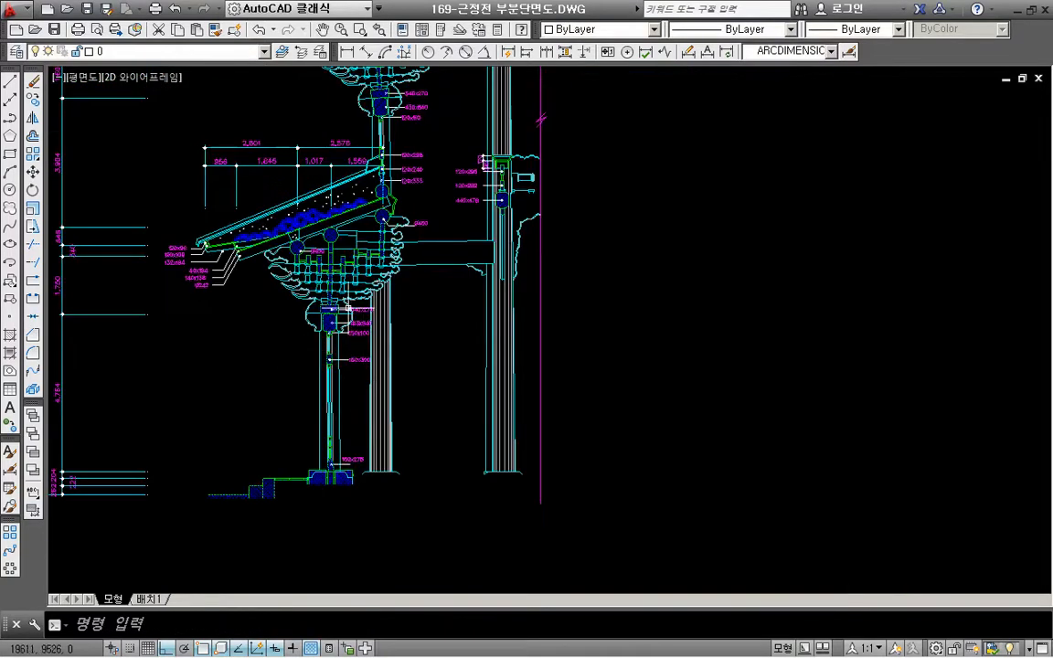
{"action": "scroll", "coordinate": [347, 307], "scroll_direction": "up", "scroll_amount": 5}
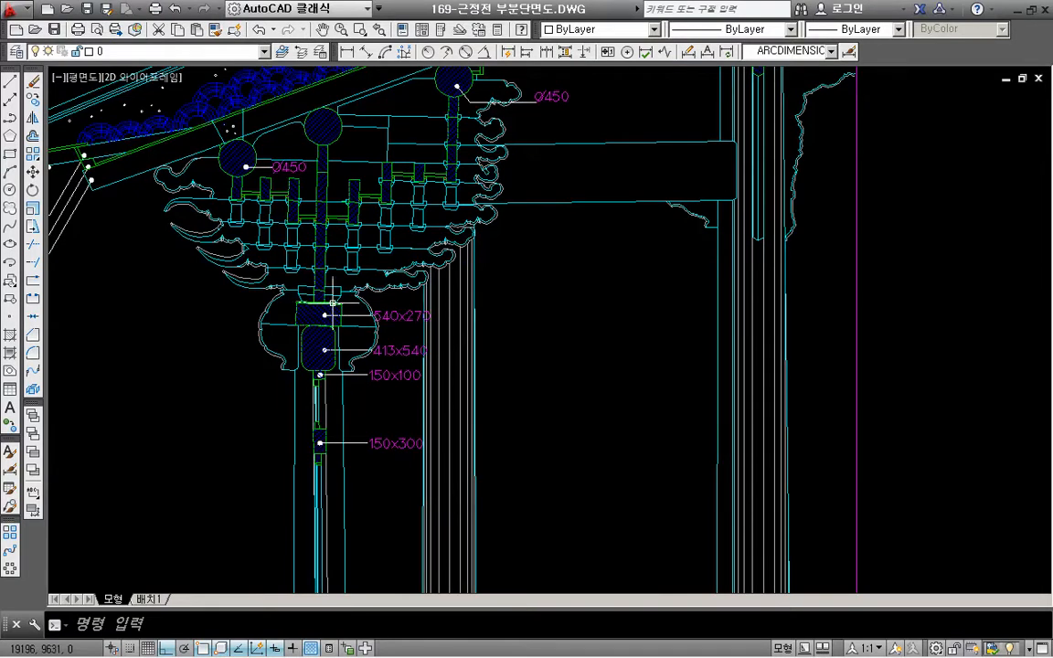
{"action": "scroll", "coordinate": [331, 301], "scroll_direction": "down", "scroll_amount": 2}
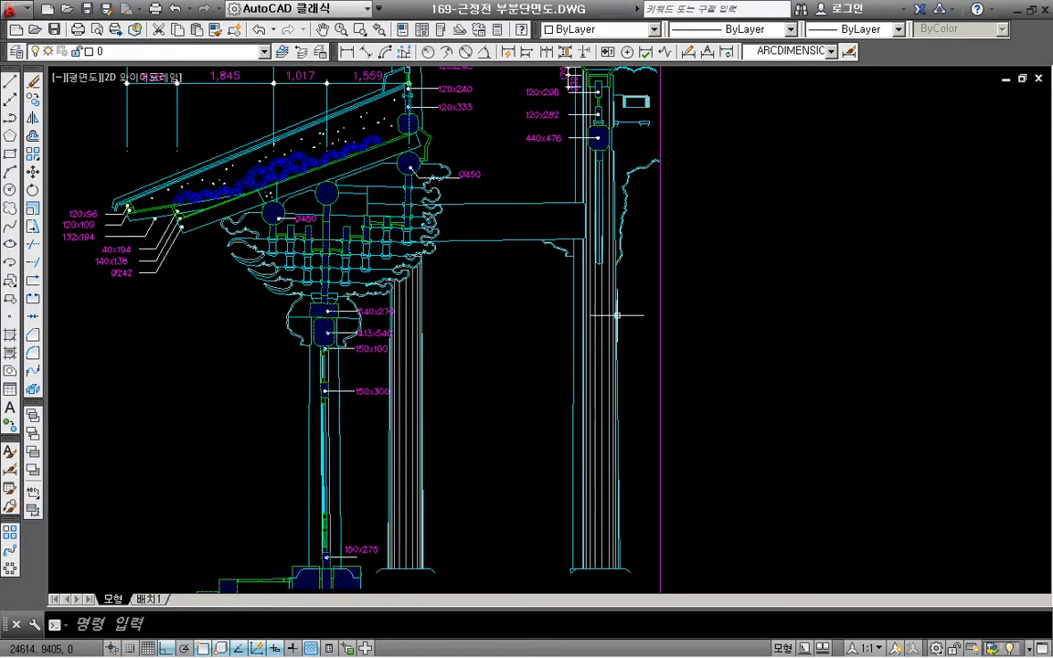
{"action": "mouse_move", "coordinate": [455, 359]}
{"action": "middle_mouse_down"}
{"action": "mouse_move", "coordinate": [594, 369]}
{"action": "mouse_move", "coordinate": [614, 357]}
{"action": "middle_mouse_up"}
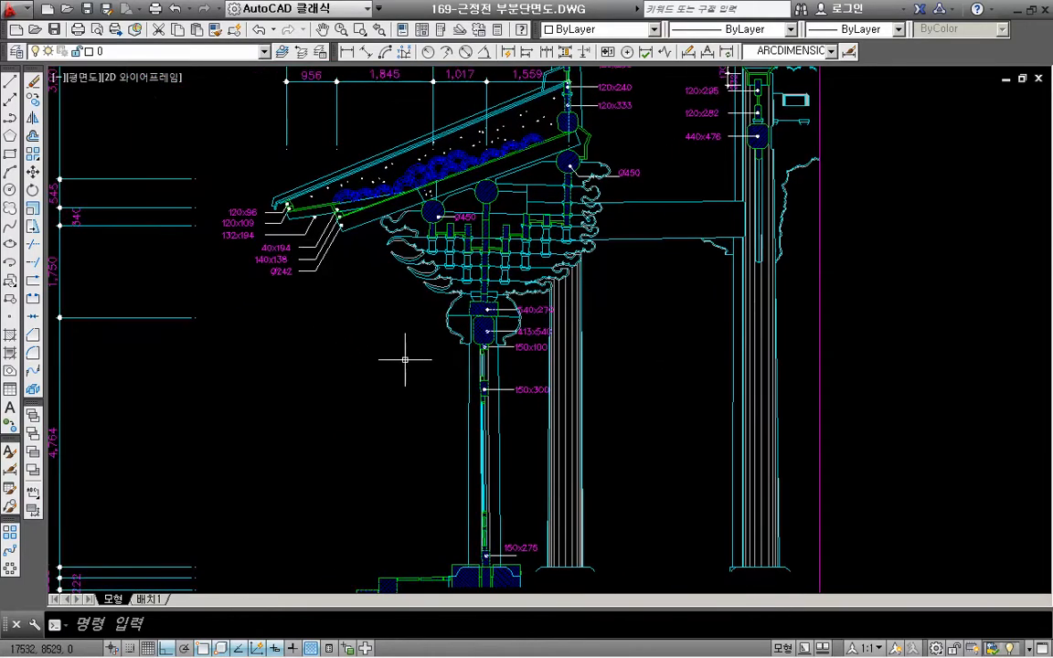
{"action": "mouse_move", "coordinate": [406, 355]}
{"action": "middle_mouse_down"}
{"action": "mouse_move", "coordinate": [391, 375]}
{"action": "mouse_move", "coordinate": [535, 416]}
{"action": "mouse_move", "coordinate": [501, 384]}
{"action": "mouse_move", "coordinate": [439, 366]}
{"action": "mouse_move", "coordinate": [429, 317]}
{"action": "mouse_move", "coordinate": [359, 395]}
{"action": "mouse_move", "coordinate": [392, 387]}
{"action": "mouse_move", "coordinate": [409, 356]}
{"action": "middle_mouse_up"}
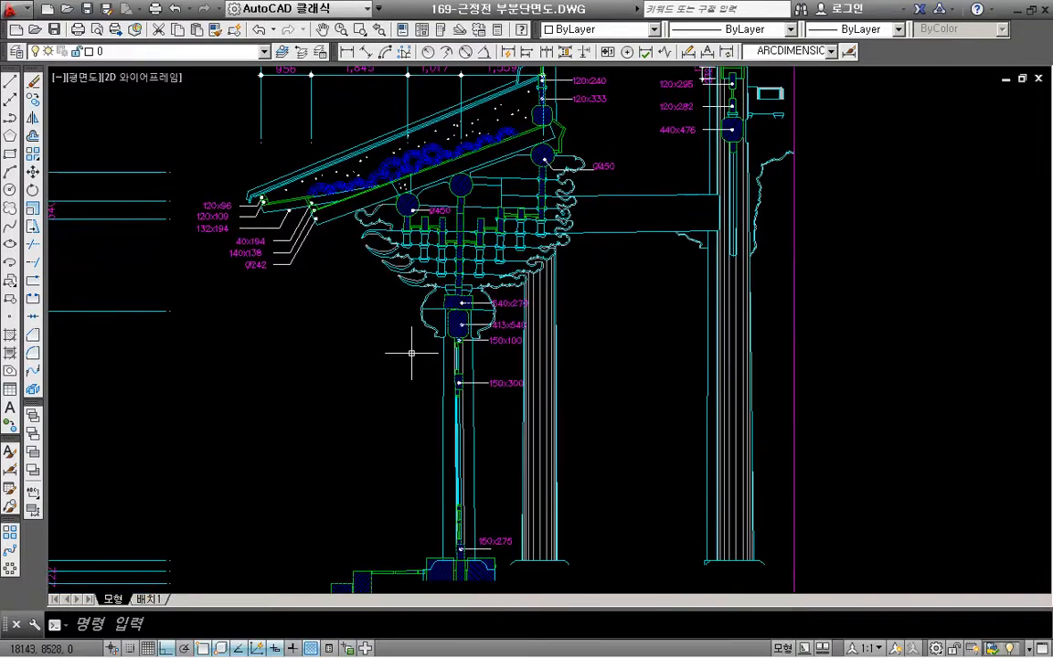
{"action": "mouse_move", "coordinate": [383, 358]}
{"action": "middle_mouse_down"}
{"action": "mouse_move", "coordinate": [390, 368]}
{"action": "mouse_move", "coordinate": [482, 371]}
{"action": "mouse_move", "coordinate": [539, 357]}
{"action": "mouse_move", "coordinate": [552, 337]}
{"action": "middle_mouse_up"}
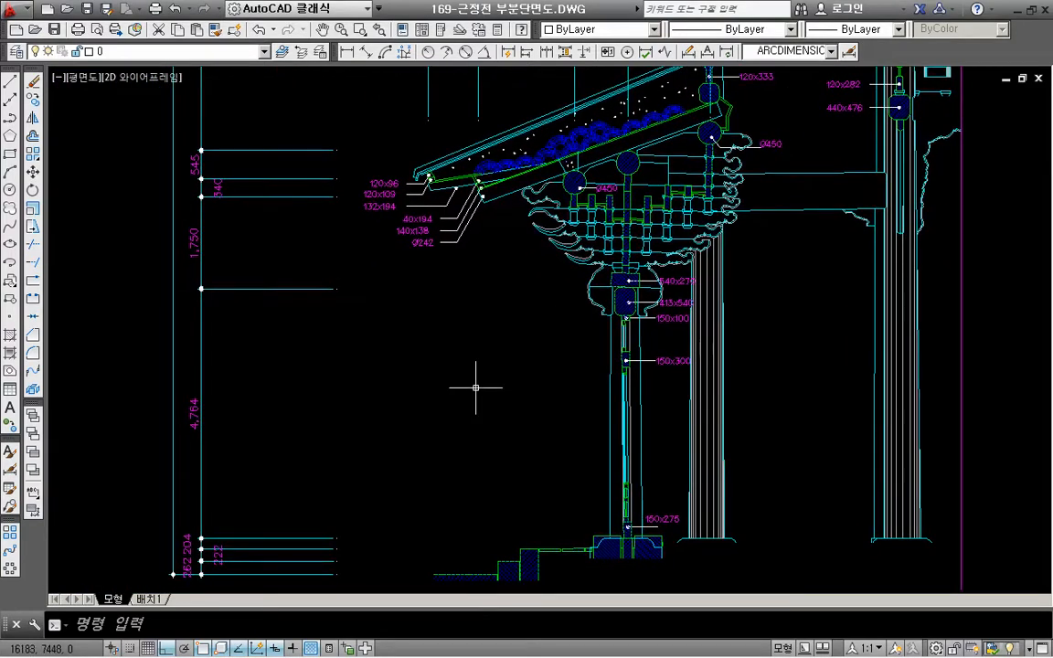
Return to the Untitled 3ds Max scene and select the floor-plan grid spline (도면)
{"action": "mouse_move", "coordinate": [264, 650]}
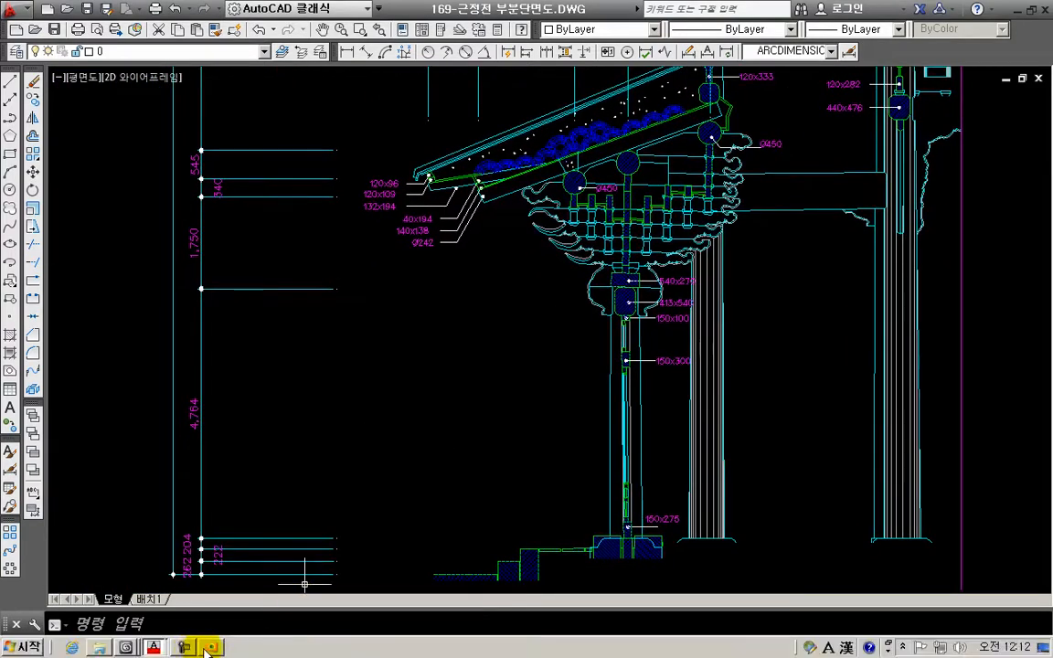
{"action": "mouse_move", "coordinate": [126, 647]}
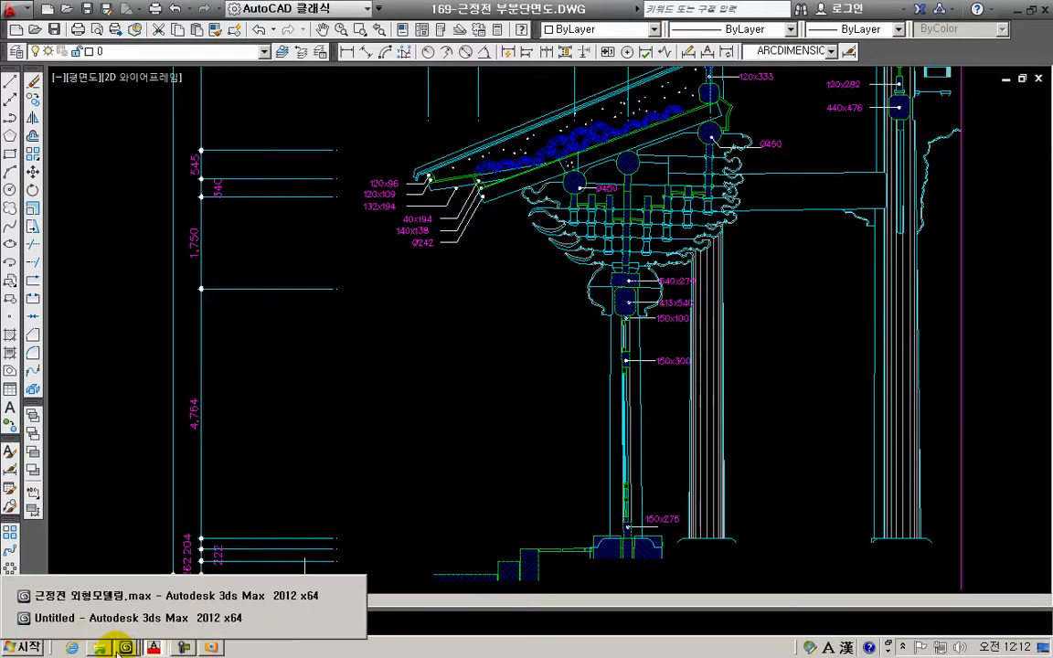
{"action": "left_click", "coordinate": [122, 621]}
{"action": "middle_click_drag", "start_coordinate": [490, 387], "coordinate": [300, 251]}
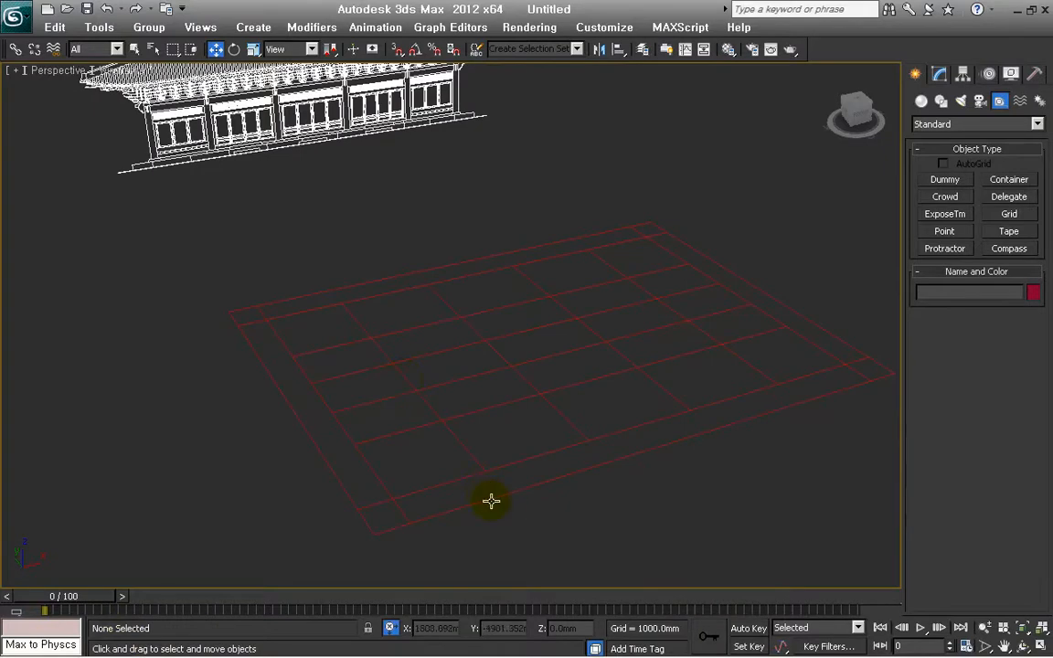
{"action": "middle_click_drag", "start_coordinate": [489, 498], "coordinate": [483, 455]}
{"action": "scroll", "coordinate": [479, 454], "scroll_direction": "up", "scroll_amount": 2}
{"action": "scroll", "coordinate": [436, 517], "scroll_direction": "down", "scroll_amount": 4}
{"action": "middle_click_drag", "start_coordinate": [435, 509], "coordinate": [522, 480], "text": "alt"}
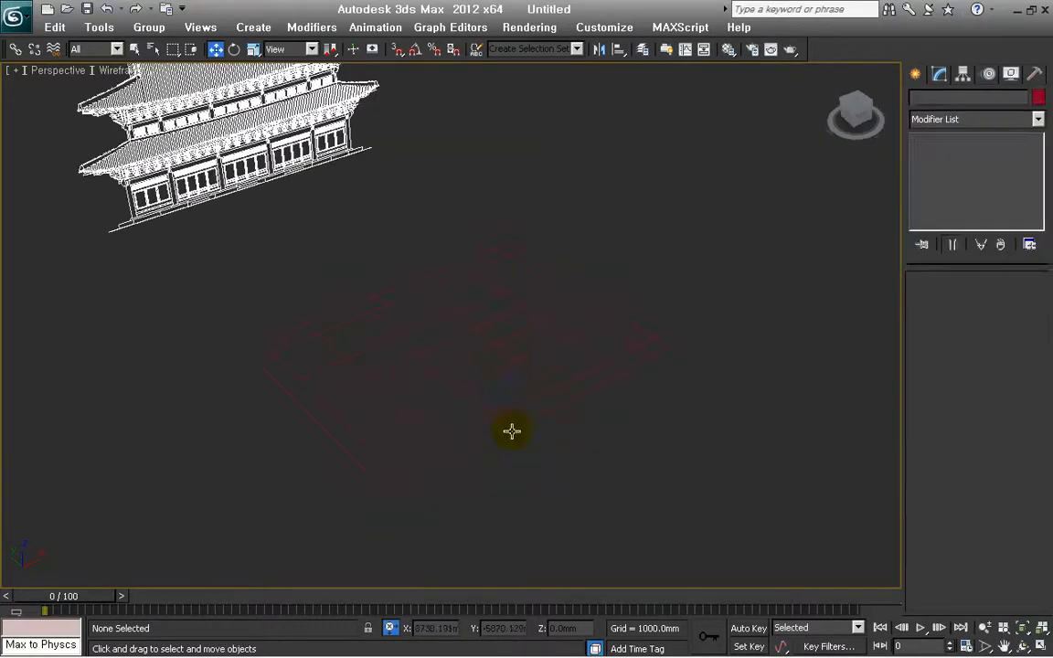
{"action": "left_click", "coordinate": [512, 429]}
{"action": "mouse_move", "coordinate": [764, 476]}
{"action": "middle_mouse_down", "text": "alt"}
{"action": "mouse_move", "coordinate": [747, 499]}
{"action": "mouse_move", "coordinate": [756, 471]}
{"action": "middle_mouse_up", "text": "alt"}
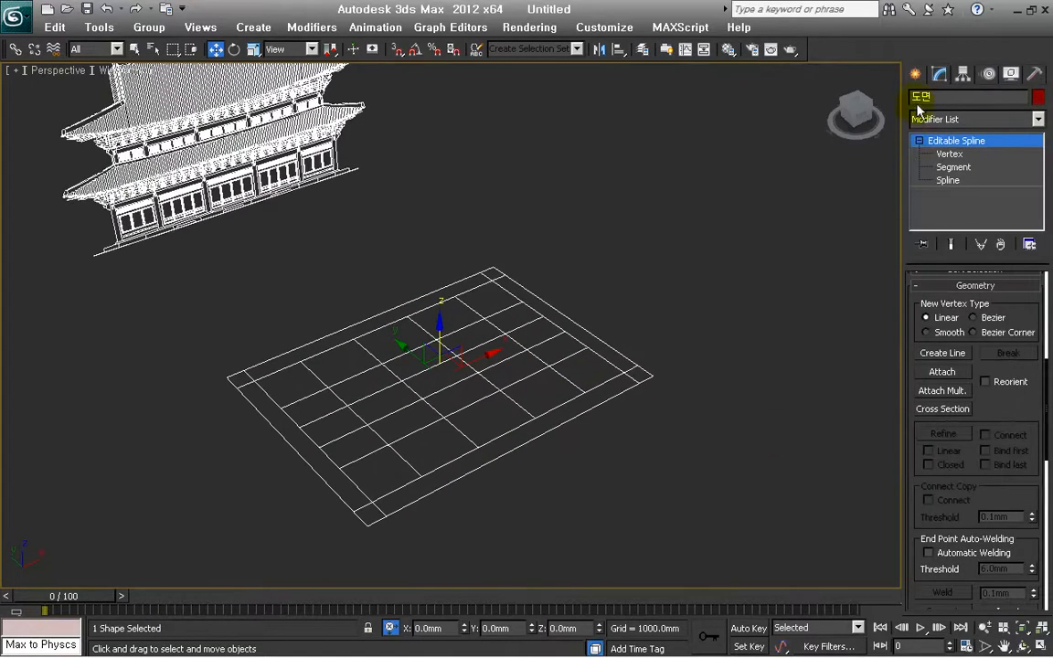
With 3D snapping on, draw a circle spline centred on the inner grid lines' intersection at the floor plan's front-left corner
{"action": "left_click", "coordinate": [915, 74]}
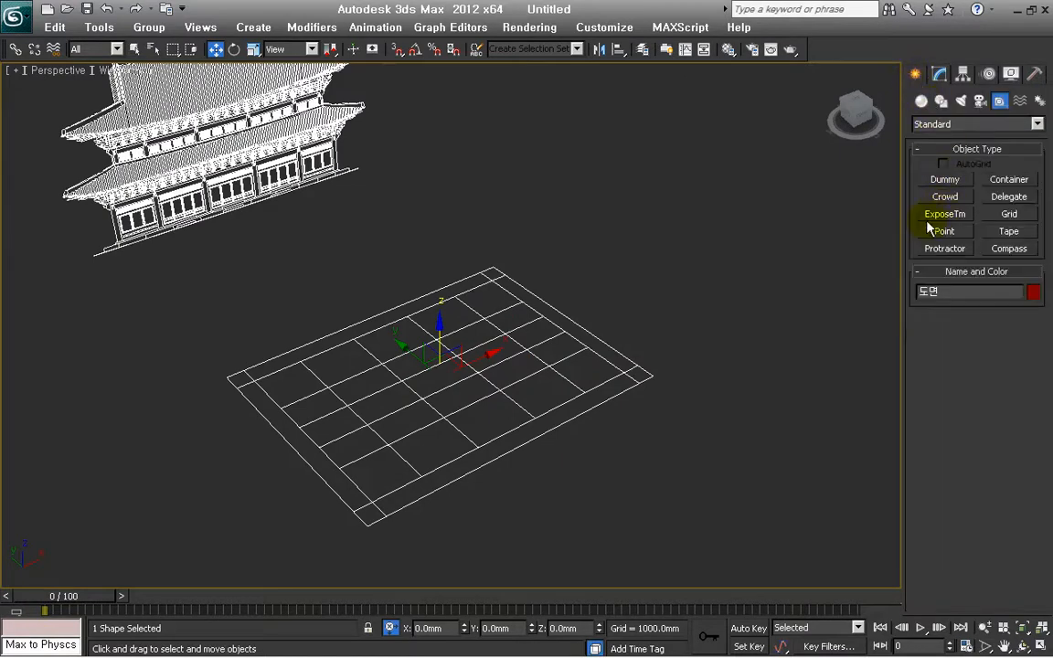
{"action": "scroll", "coordinate": [612, 457], "scroll_direction": "up", "scroll_amount": 5}
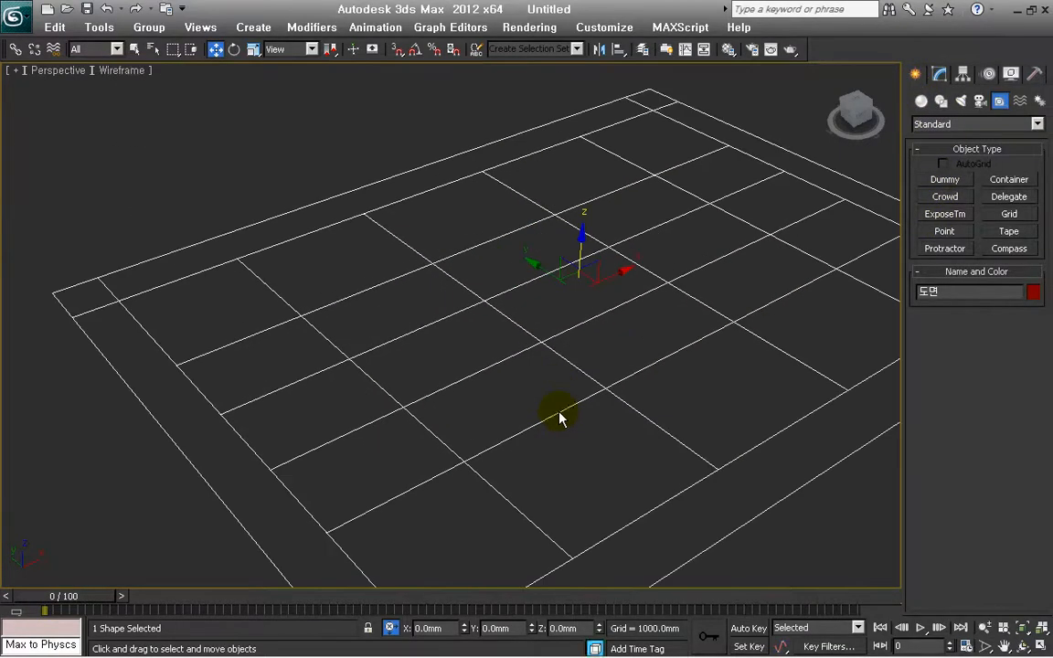
{"action": "middle_click_drag", "start_coordinate": [601, 462], "coordinate": [579, 420]}
{"action": "scroll", "coordinate": [392, 544], "scroll_direction": "down", "scroll_amount": 6}
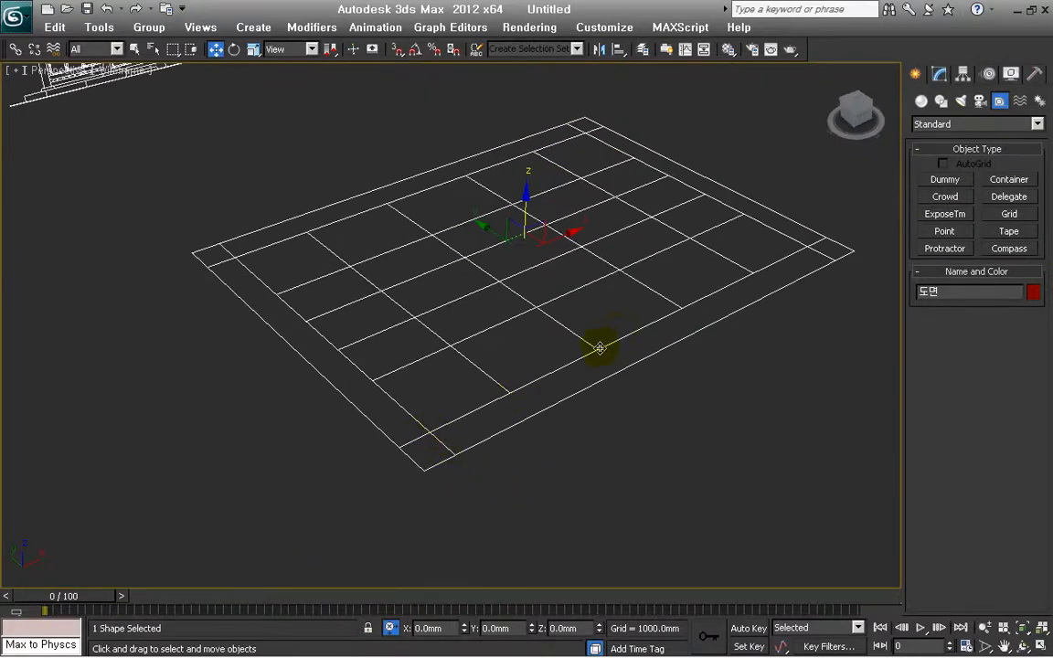
{"action": "middle_click_drag", "start_coordinate": [684, 312], "coordinate": [650, 361]}
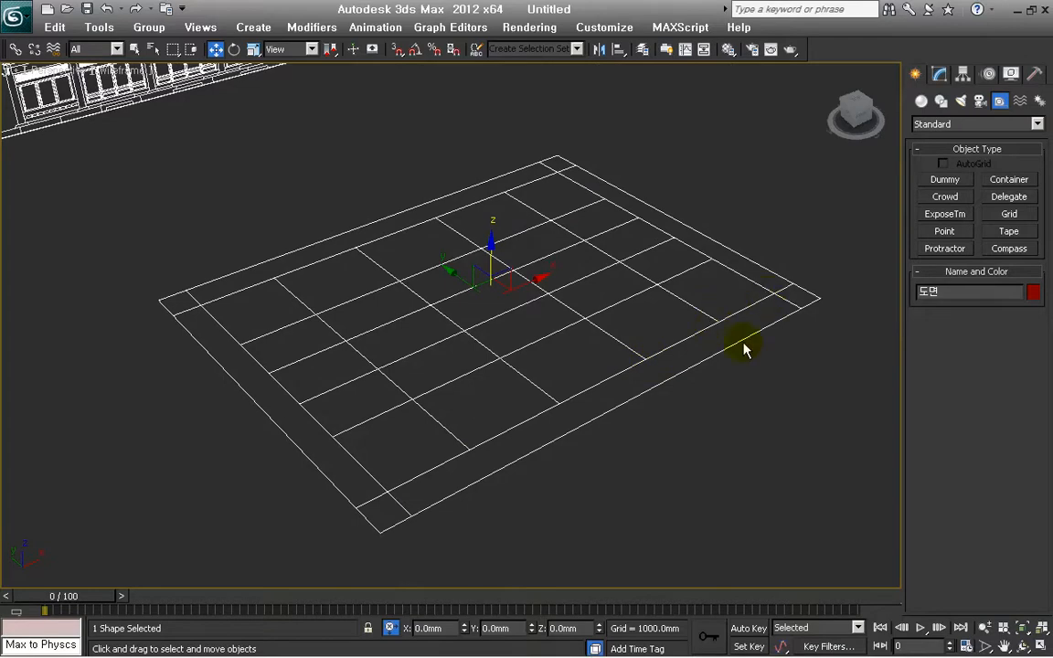
{"action": "middle_click_drag", "start_coordinate": [752, 440], "coordinate": [728, 445], "text": "alt"}
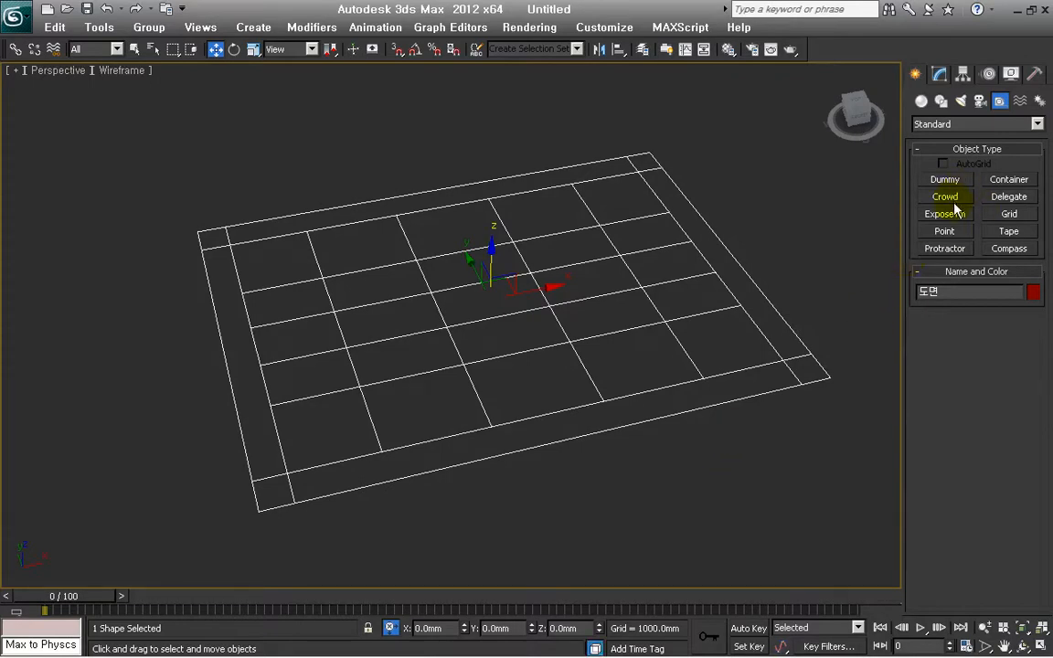
{"action": "left_click", "coordinate": [921, 102]}
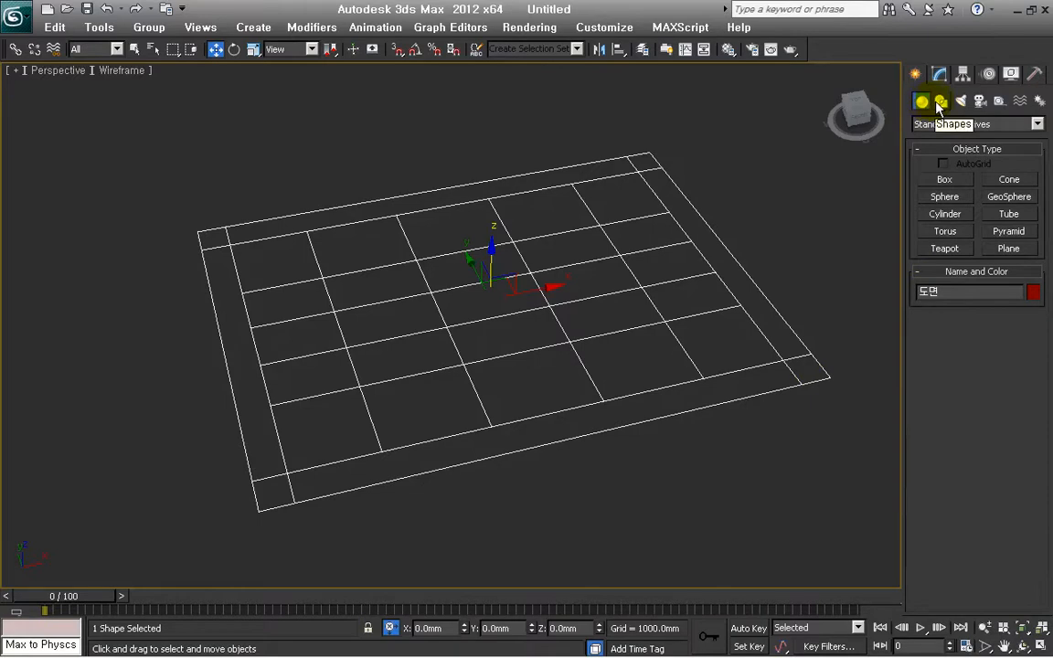
{"action": "left_click", "coordinate": [938, 104]}
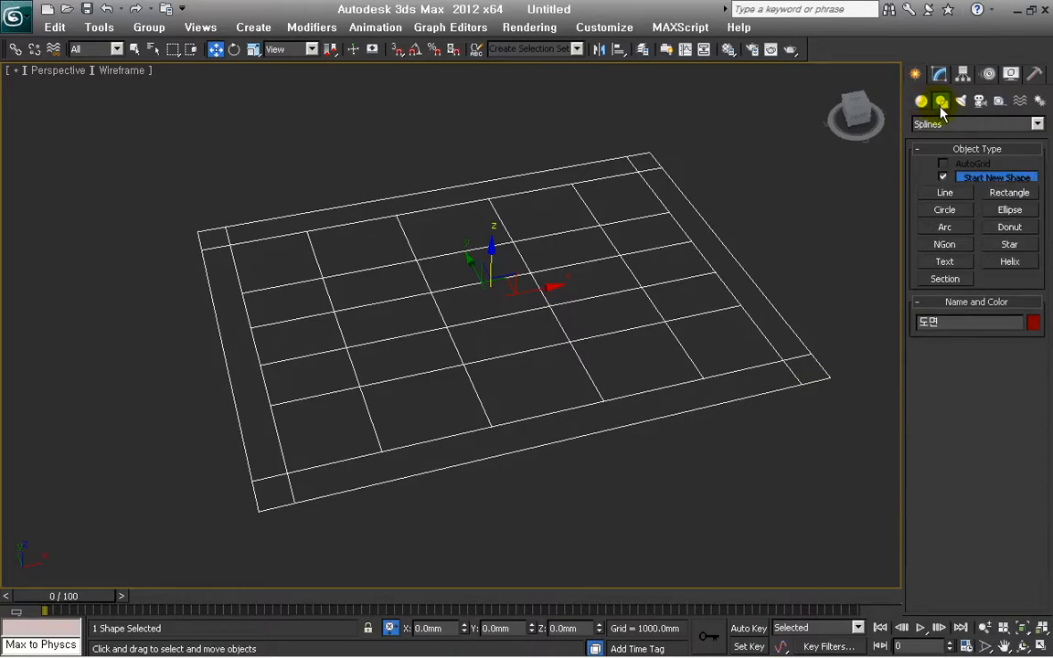
{"action": "left_click", "coordinate": [955, 214]}
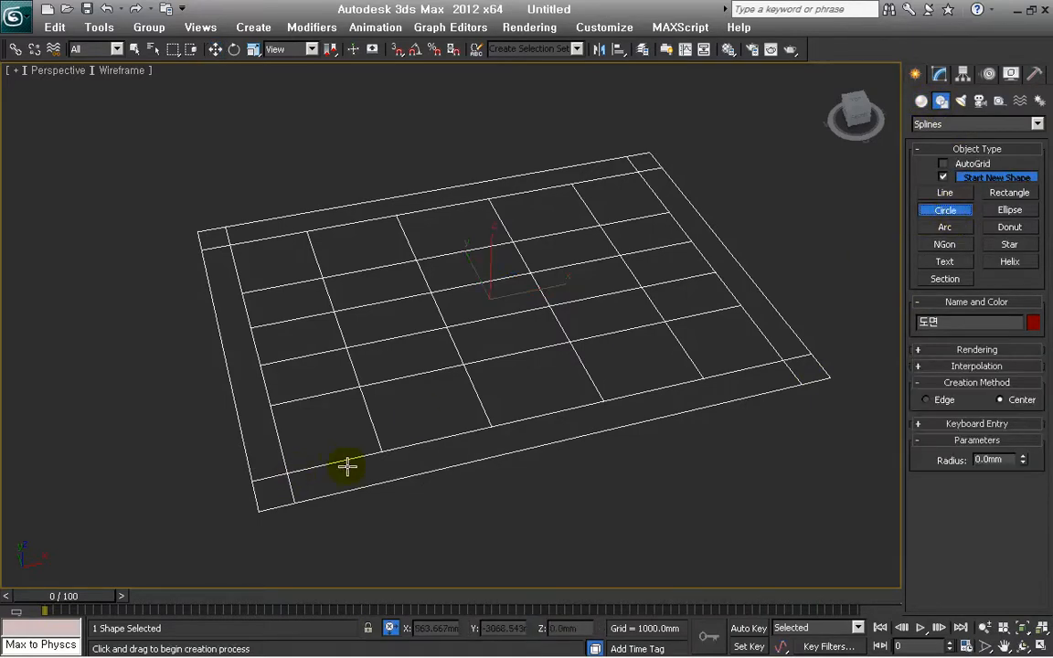
{"action": "scroll", "coordinate": [528, 439], "scroll_direction": "up", "scroll_amount": 6}
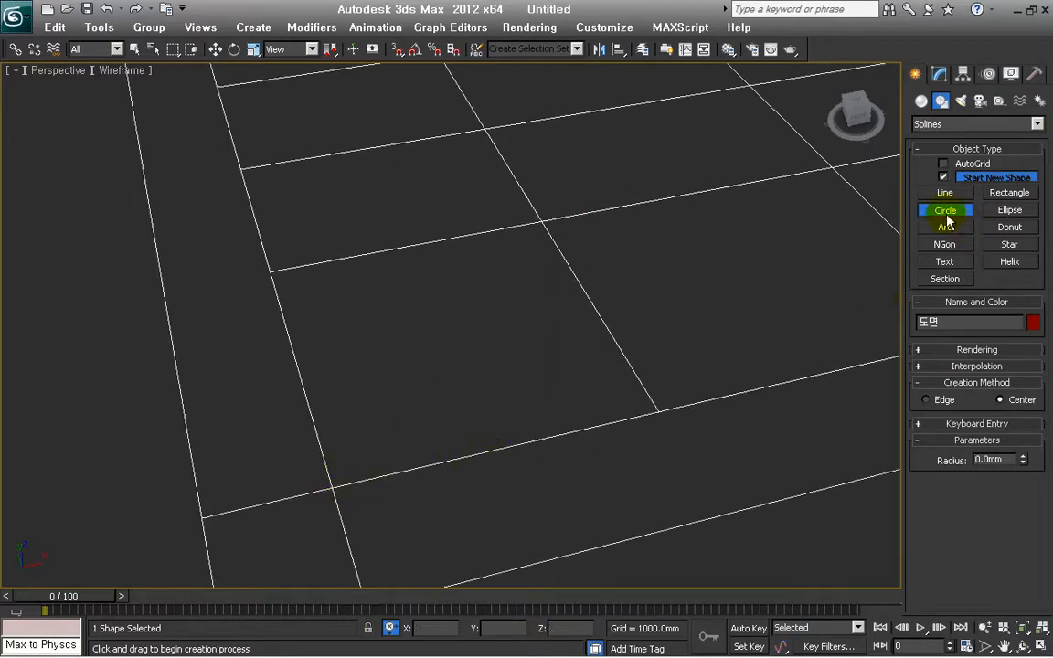
{"action": "left_click", "coordinate": [397, 51]}
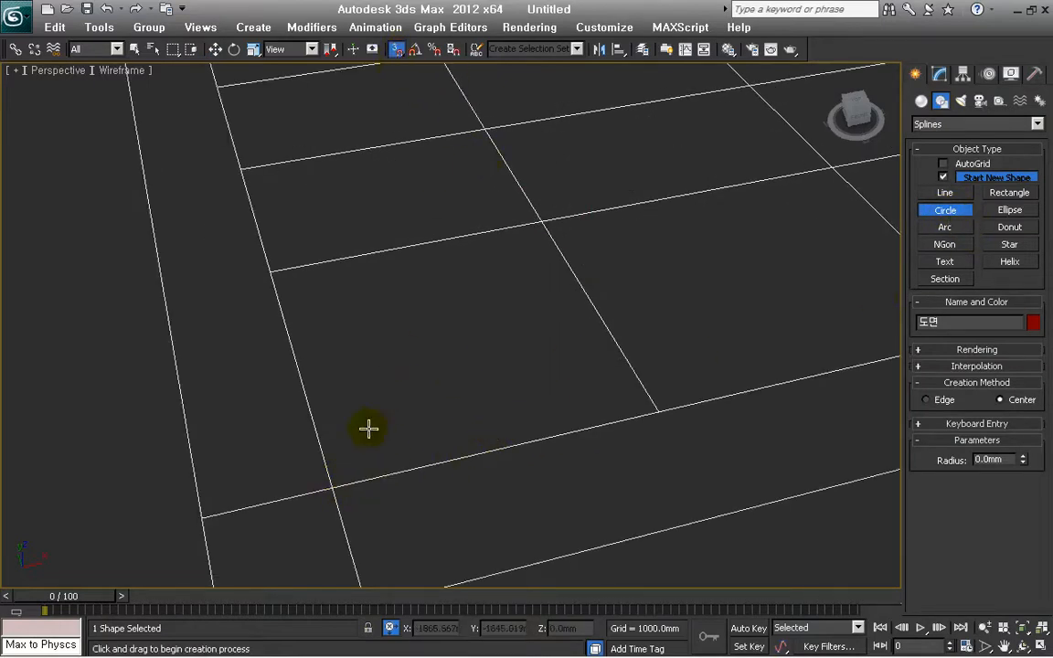
{"action": "left_click_drag", "start_coordinate": [336, 489], "coordinate": [362, 501]}
Set the circle's radius to 300 mm
{"action": "double_click", "coordinate": [995, 459]}
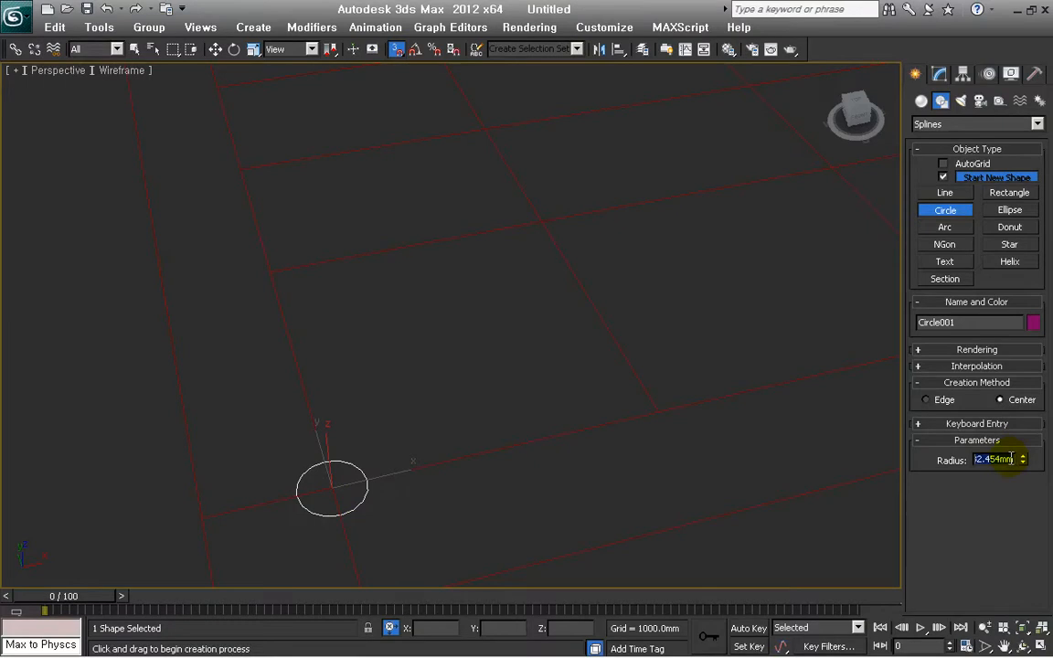
{"action": "type", "text": "300"}
{"action": "key", "text": "Return"}
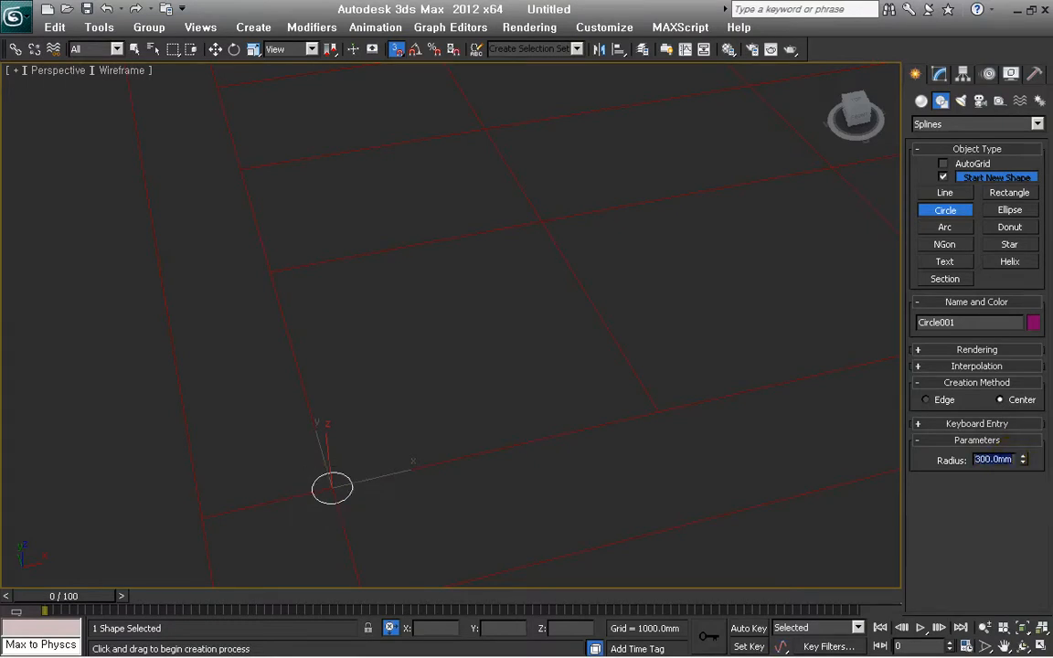
Try a smoother interpolation on the column circle and restore its Steps value to 3
{"action": "scroll", "coordinate": [501, 411], "scroll_direction": "up", "scroll_amount": 5}
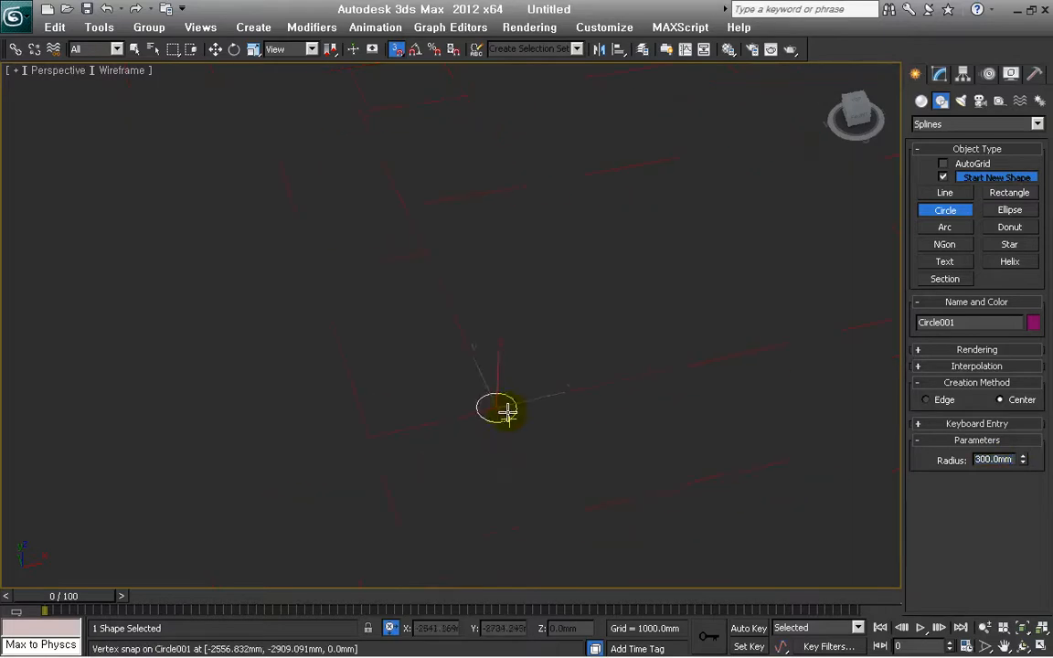
{"action": "scroll", "coordinate": [464, 448], "scroll_direction": "down", "scroll_amount": 3}
{"action": "middle_click_drag", "start_coordinate": [665, 496], "coordinate": [578, 519]}
{"action": "key", "text": "z"}
{"action": "scroll", "coordinate": [631, 504], "scroll_direction": "down", "scroll_amount": 3}
{"action": "middle_click_drag", "start_coordinate": [665, 487], "coordinate": [647, 497], "text": "alt"}
{"action": "scroll", "coordinate": [657, 474], "scroll_direction": "up", "scroll_amount": 2}
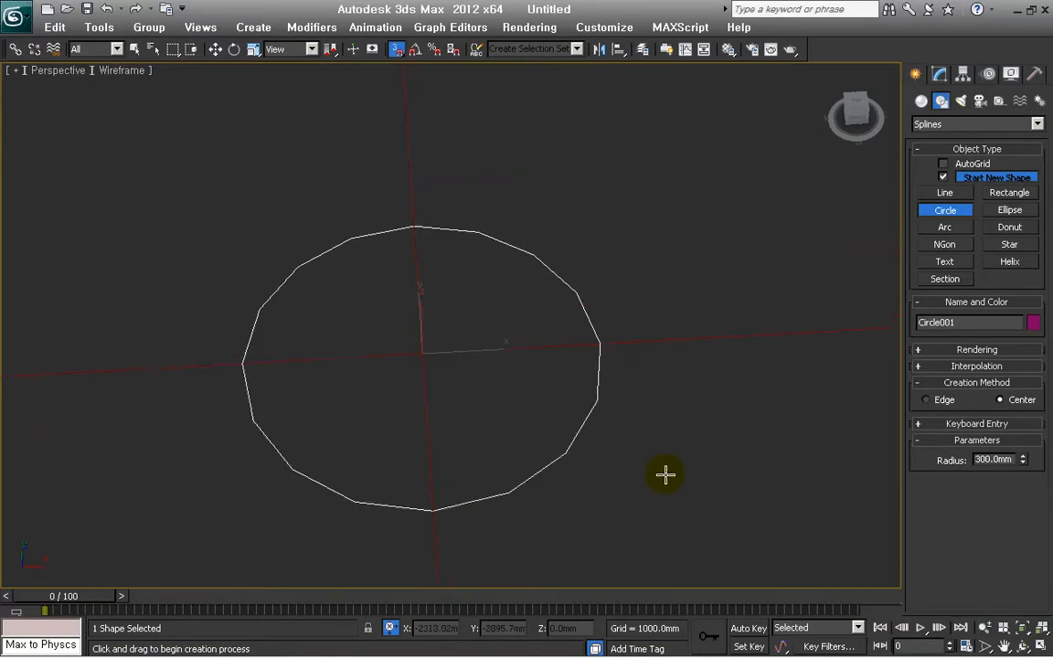
{"action": "left_click", "coordinate": [929, 367]}
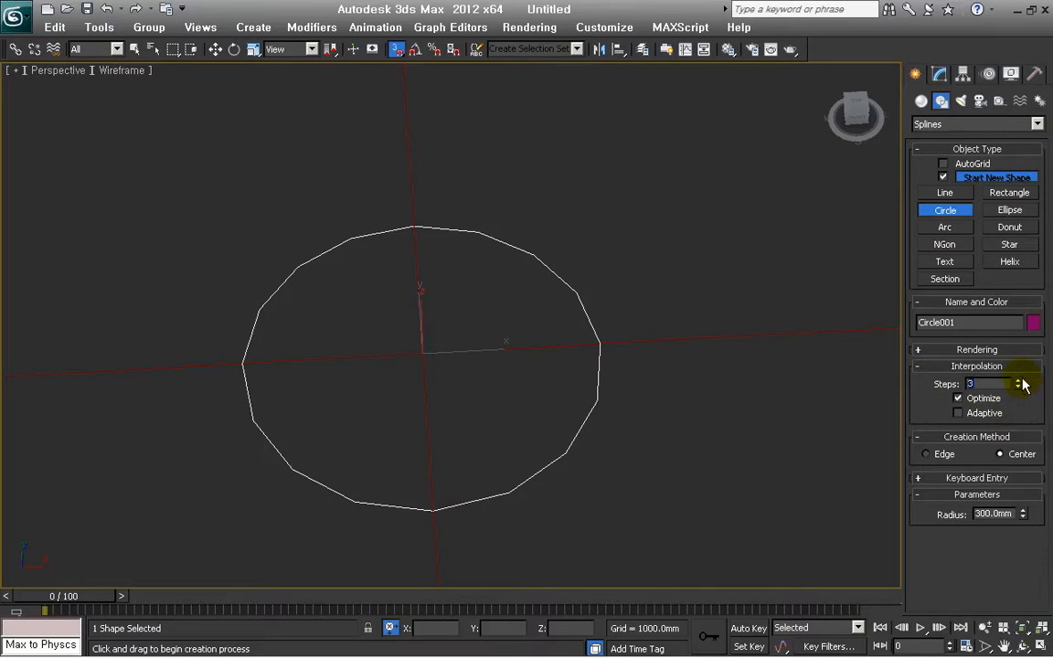
{"action": "key", "text": "Return"}
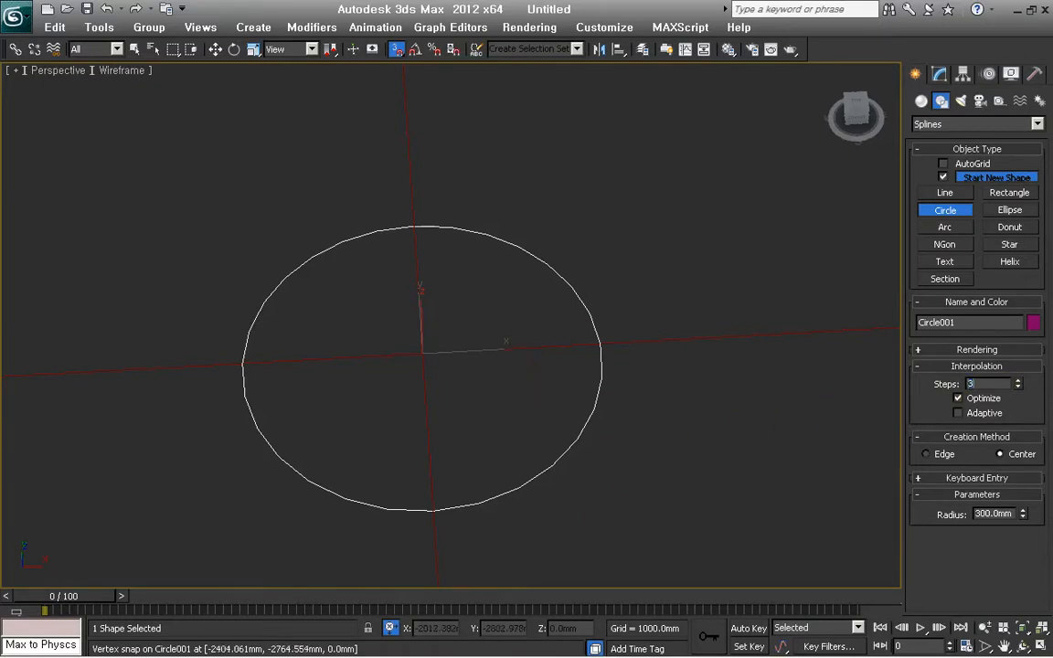
{"action": "key", "text": "Return"}
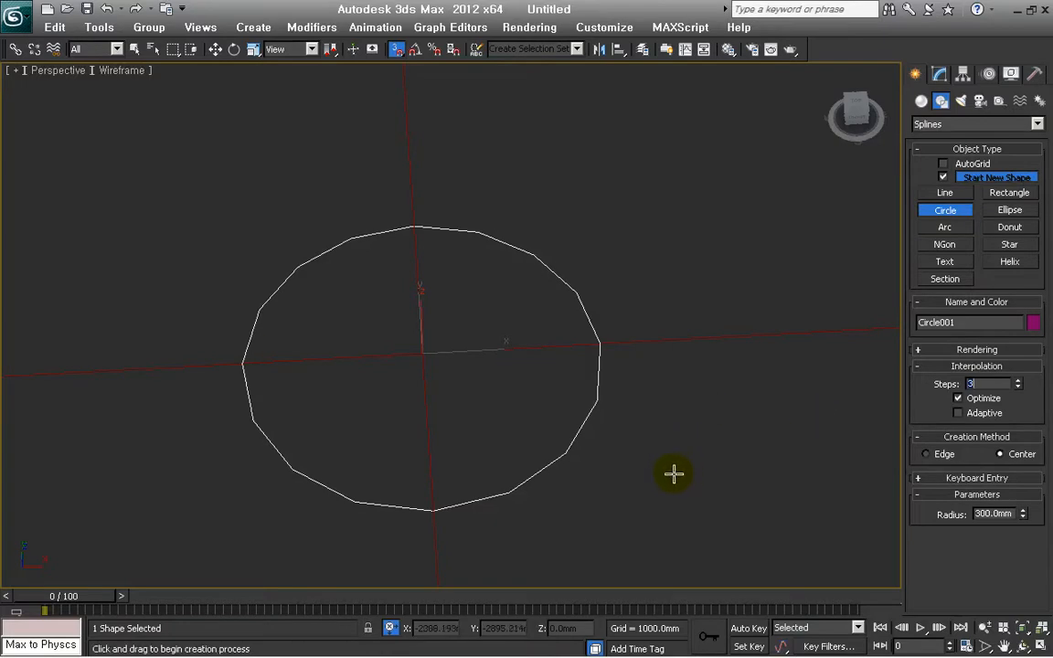
Apply an Extrude modifier to the circle with an amount of 5400 mm to form the column
{"action": "mouse_move", "coordinate": [659, 473]}
{"action": "middle_mouse_down", "text": "alt"}
{"action": "mouse_move", "coordinate": [650, 495]}
{"action": "mouse_move", "coordinate": [669, 459]}
{"action": "mouse_move", "coordinate": [650, 479]}
{"action": "middle_mouse_up", "text": "alt"}
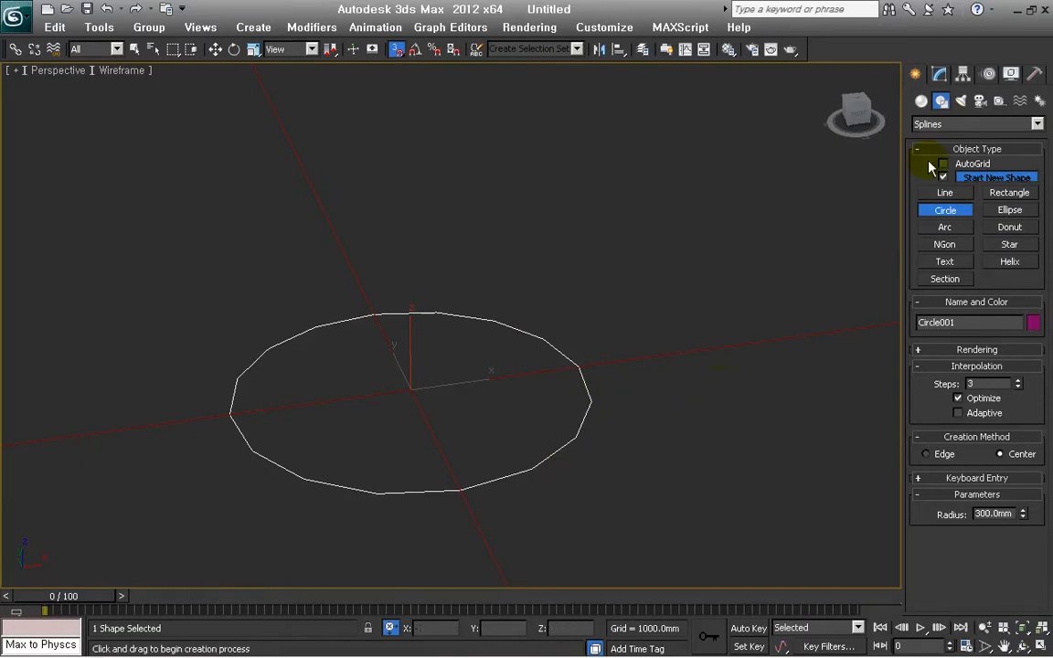
{"action": "left_click", "coordinate": [939, 74]}
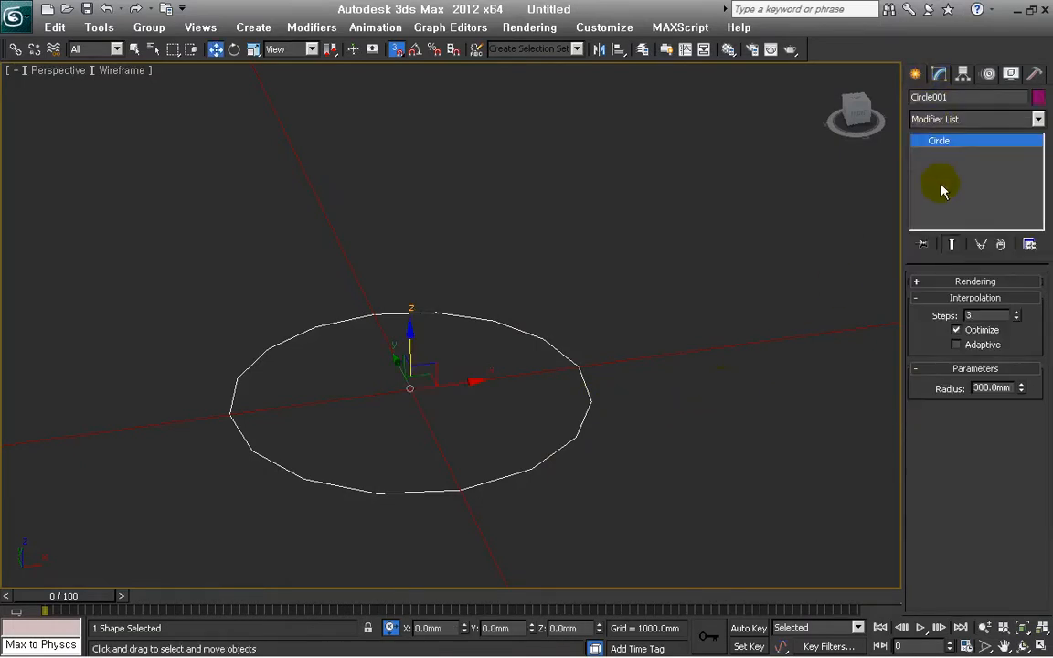
{"action": "left_click", "coordinate": [933, 118]}
{"action": "scroll", "coordinate": [950, 437], "scroll_direction": "down", "scroll_amount": 3}
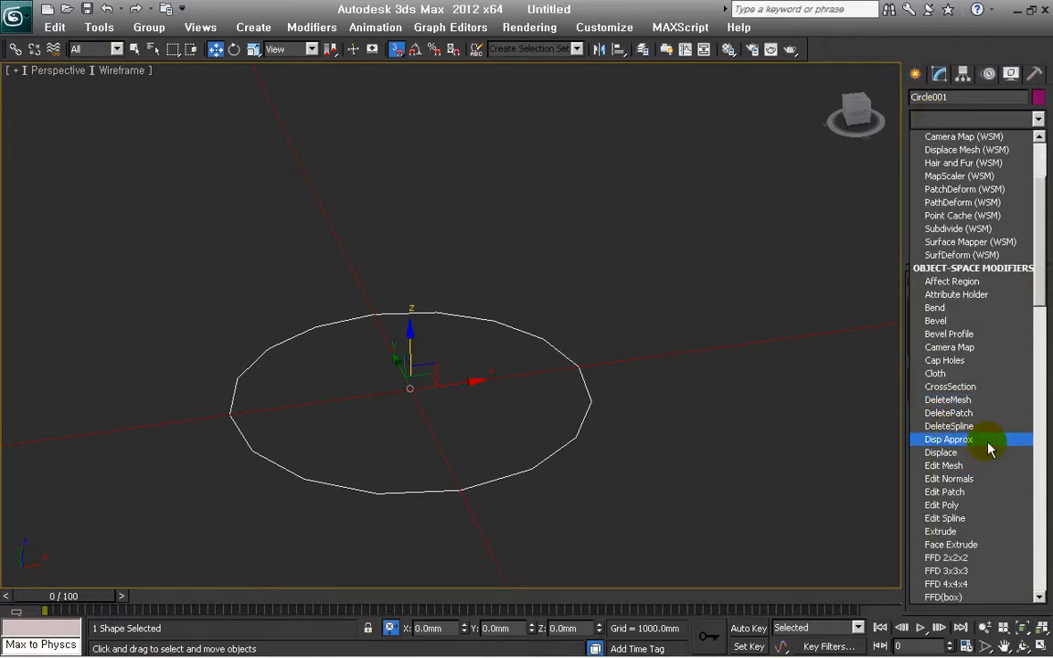
{"action": "left_click", "coordinate": [953, 532]}
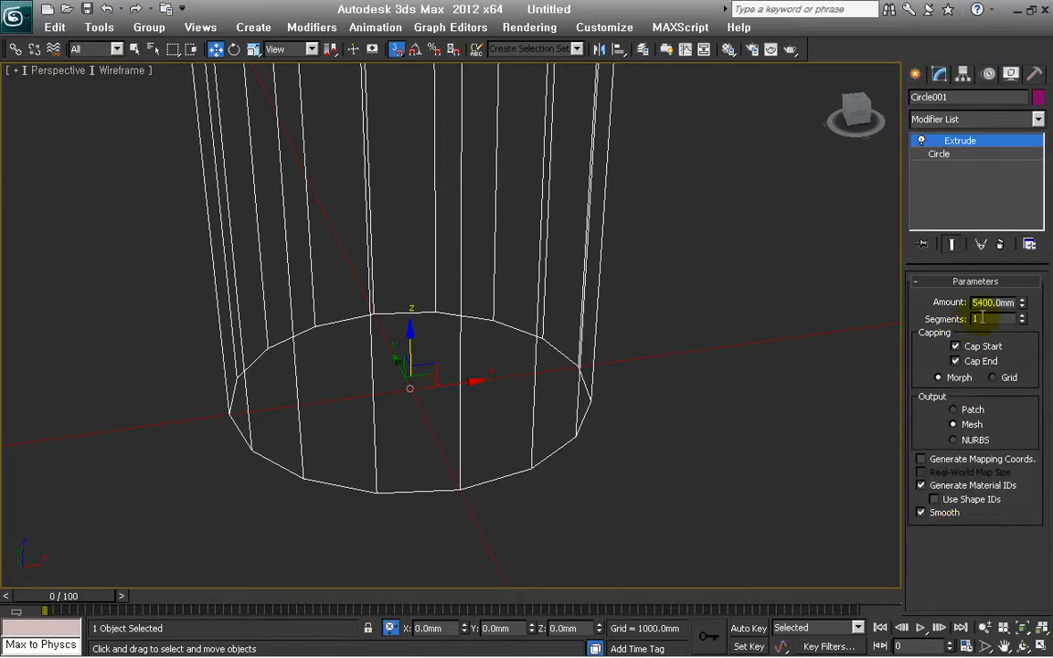
Switch to 169-근정전 부분단면도.DWG in AutoCAD and examine the top of the outer column below the bracket assembly
{"action": "mouse_move", "coordinate": [298, 654]}
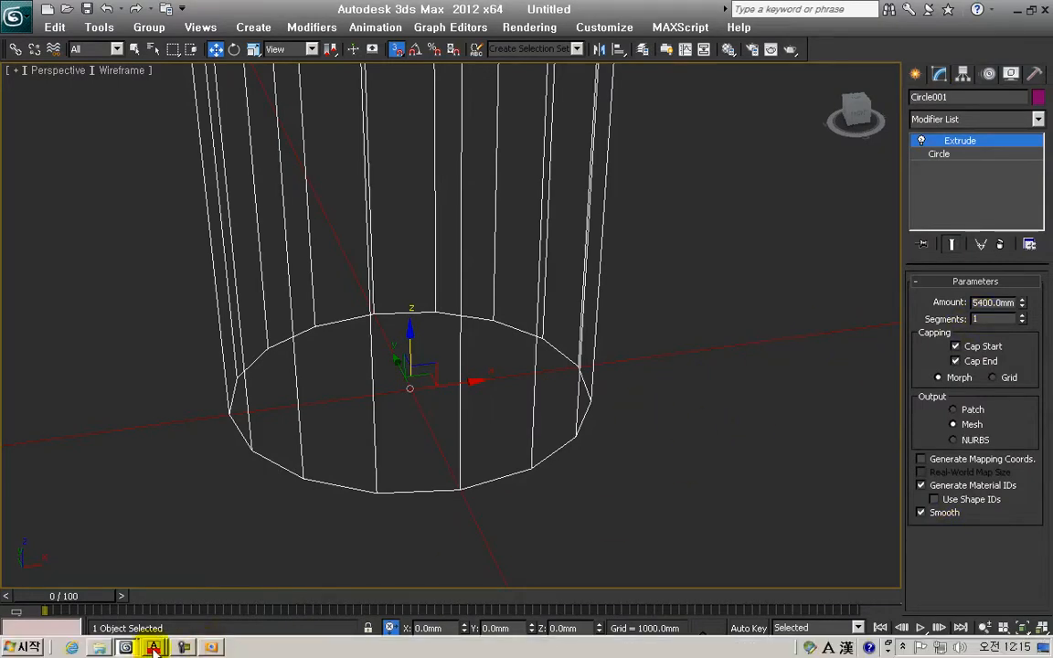
{"action": "mouse_move", "coordinate": [153, 649]}
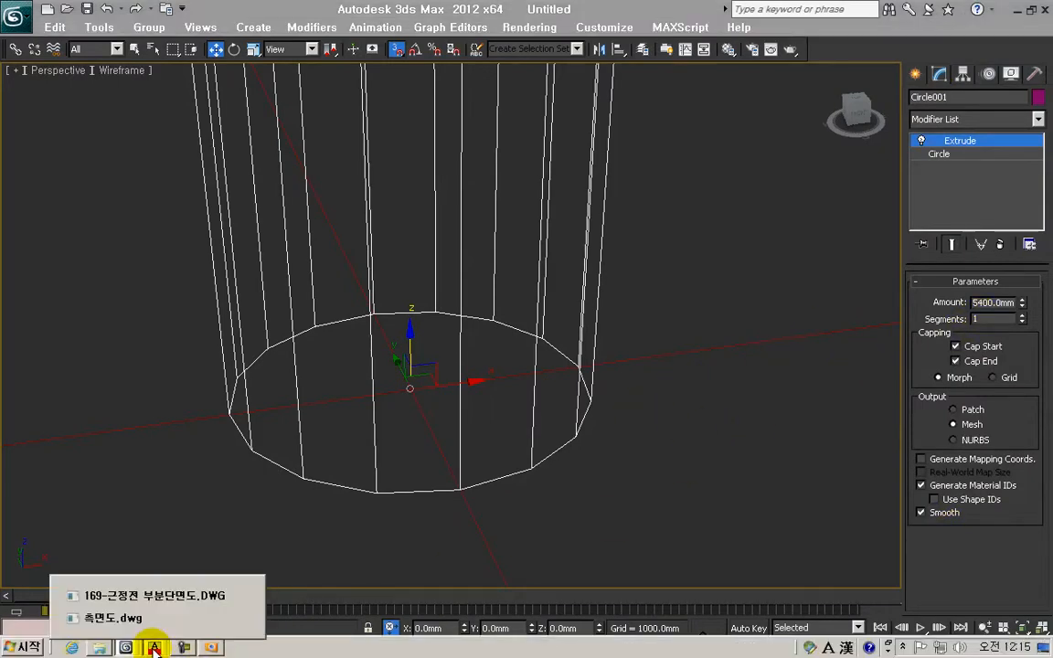
{"action": "left_click", "coordinate": [157, 595]}
{"action": "middle_click_drag", "start_coordinate": [482, 414], "coordinate": [407, 465]}
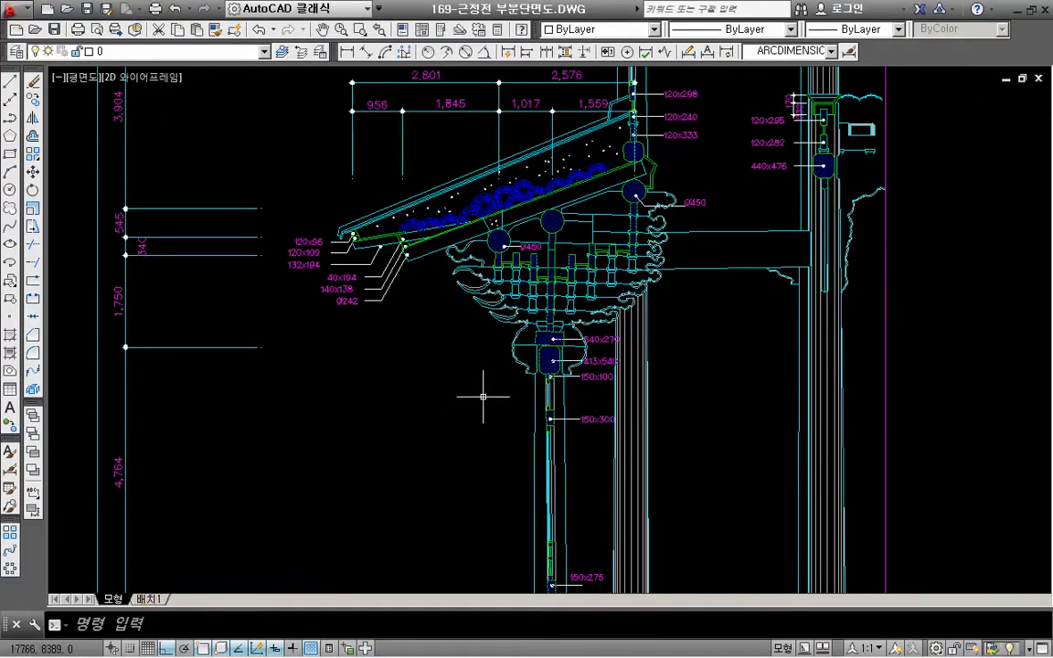
Return to the Untitled 3ds Max scene and compare the shaded column's top and width with the elevation linework in the front view
{"action": "left_click", "coordinate": [127, 650]}
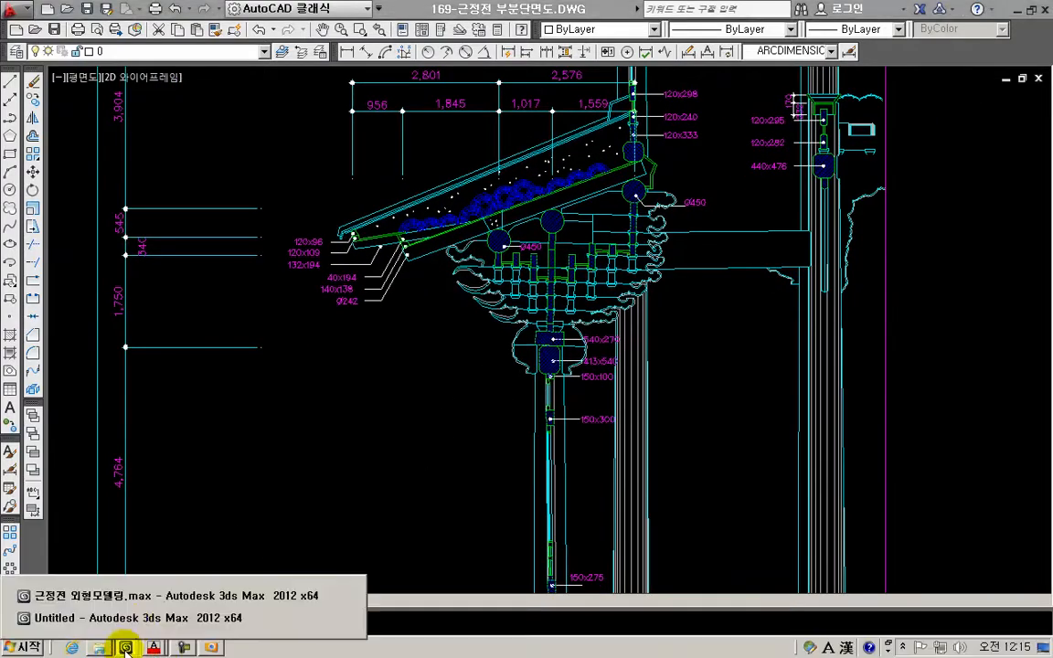
{"action": "left_click", "coordinate": [155, 628]}
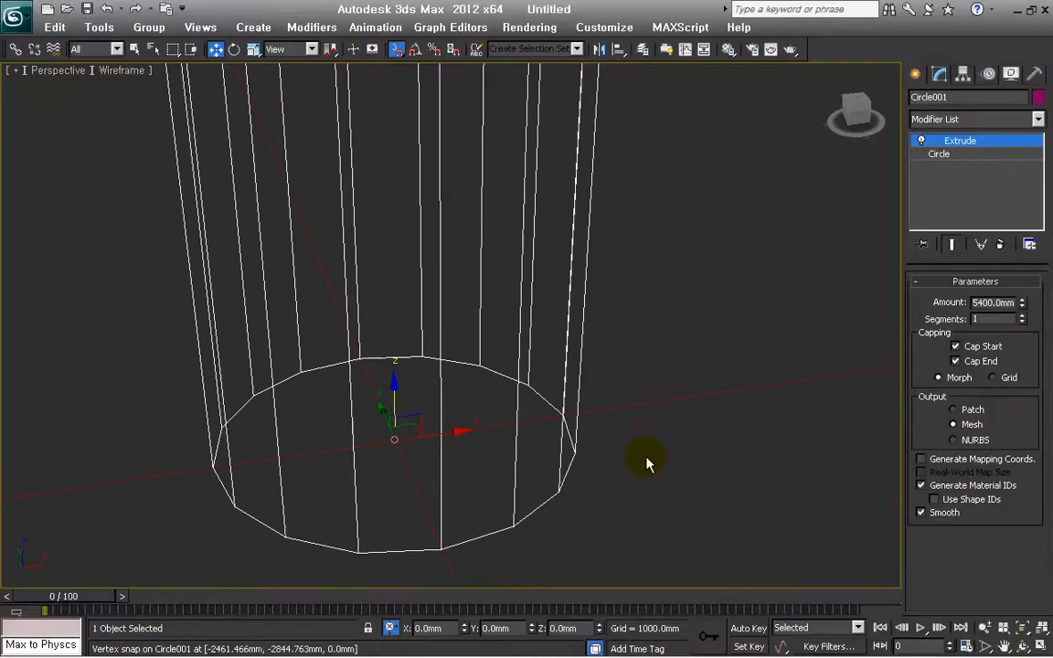
{"action": "key", "text": "f"}
{"action": "key", "text": "z"}
{"action": "mouse_move", "coordinate": [687, 460]}
{"action": "middle_mouse_down"}
{"action": "mouse_move", "coordinate": [672, 461]}
{"action": "mouse_move", "coordinate": [599, 387]}
{"action": "middle_mouse_up"}
{"action": "scroll", "coordinate": [512, 263], "scroll_direction": "up", "scroll_amount": 3}
{"action": "key", "text": "F3"}
{"action": "middle_click_drag", "start_coordinate": [599, 274], "coordinate": [585, 418]}
{"action": "scroll", "coordinate": [504, 291], "scroll_direction": "up", "scroll_amount": 2}
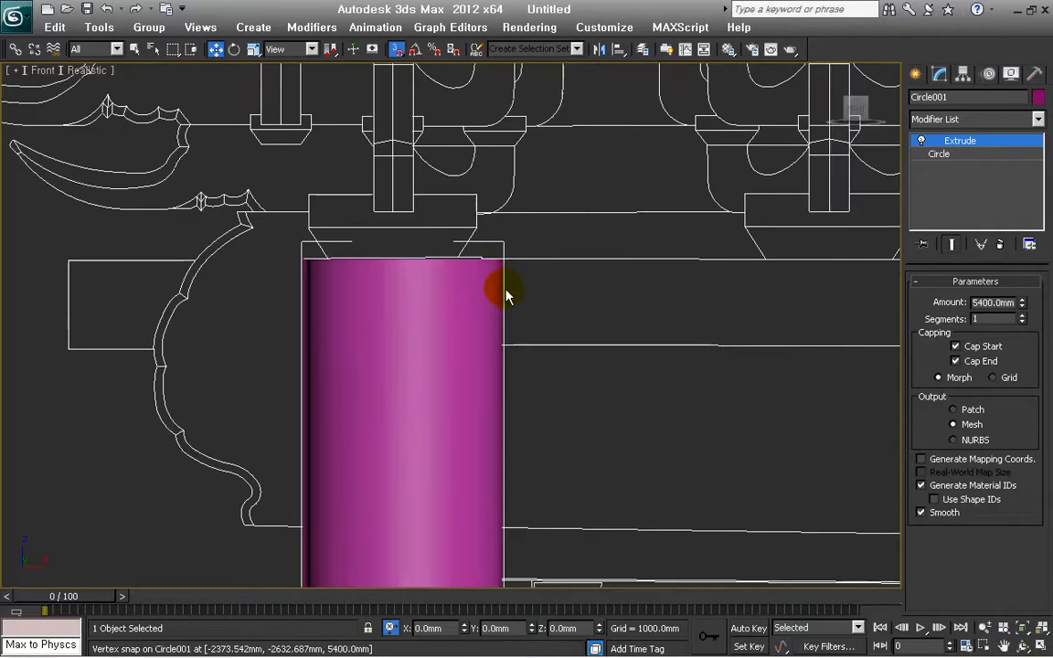
{"action": "scroll", "coordinate": [504, 293], "scroll_direction": "up", "scroll_amount": 1}
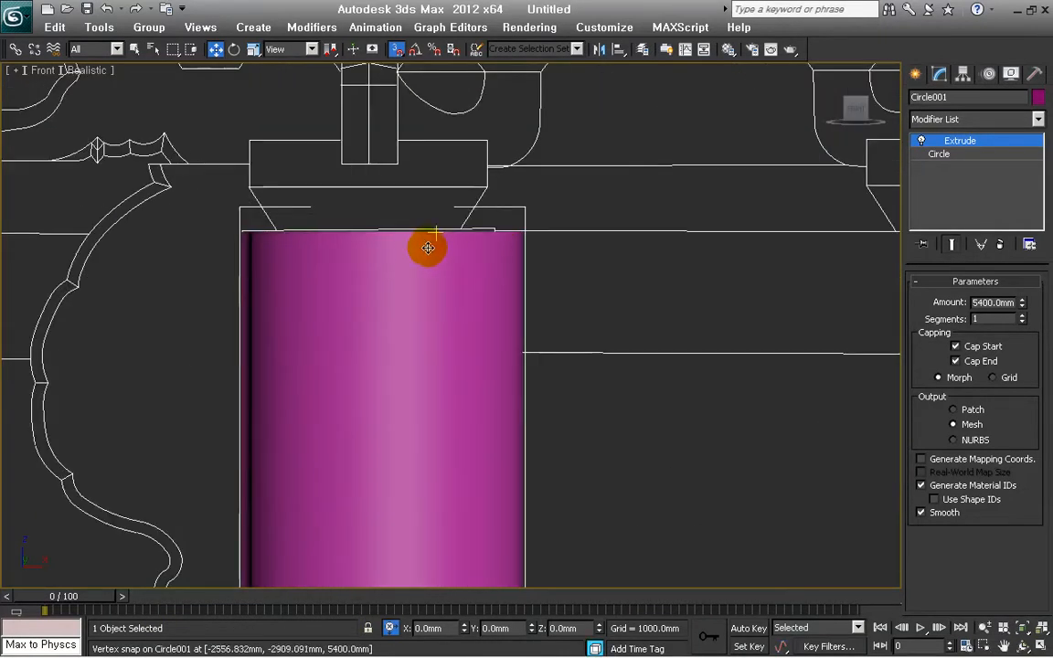
{"action": "scroll", "coordinate": [634, 228], "scroll_direction": "down", "scroll_amount": 7}
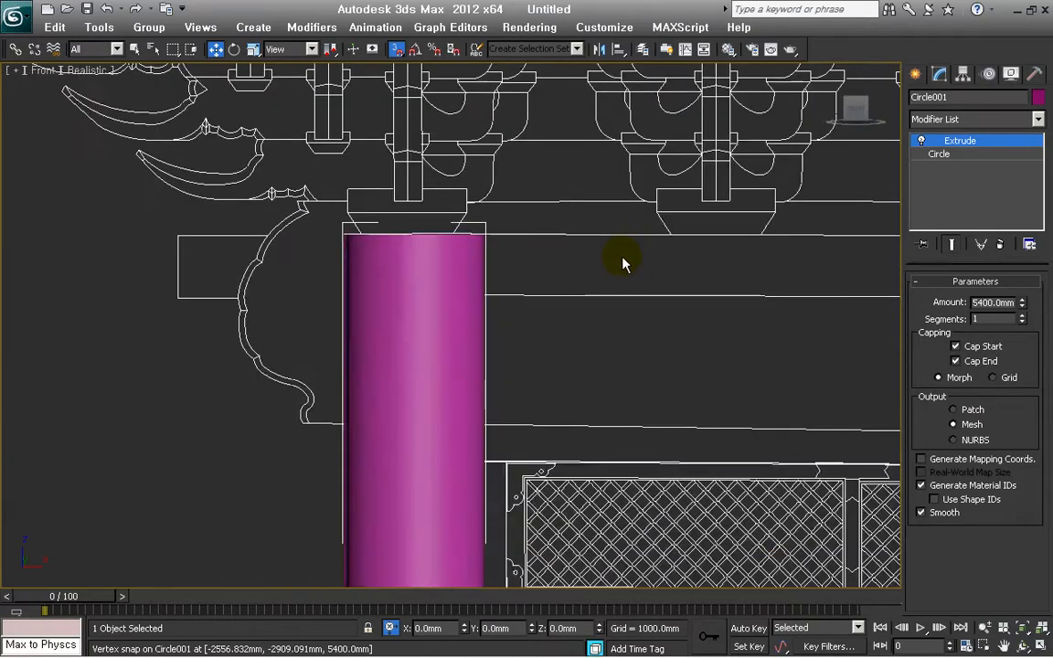
{"action": "middle_click_drag", "start_coordinate": [601, 336], "coordinate": [508, 326]}
{"action": "scroll", "coordinate": [508, 326], "scroll_direction": "up", "scroll_amount": 3}
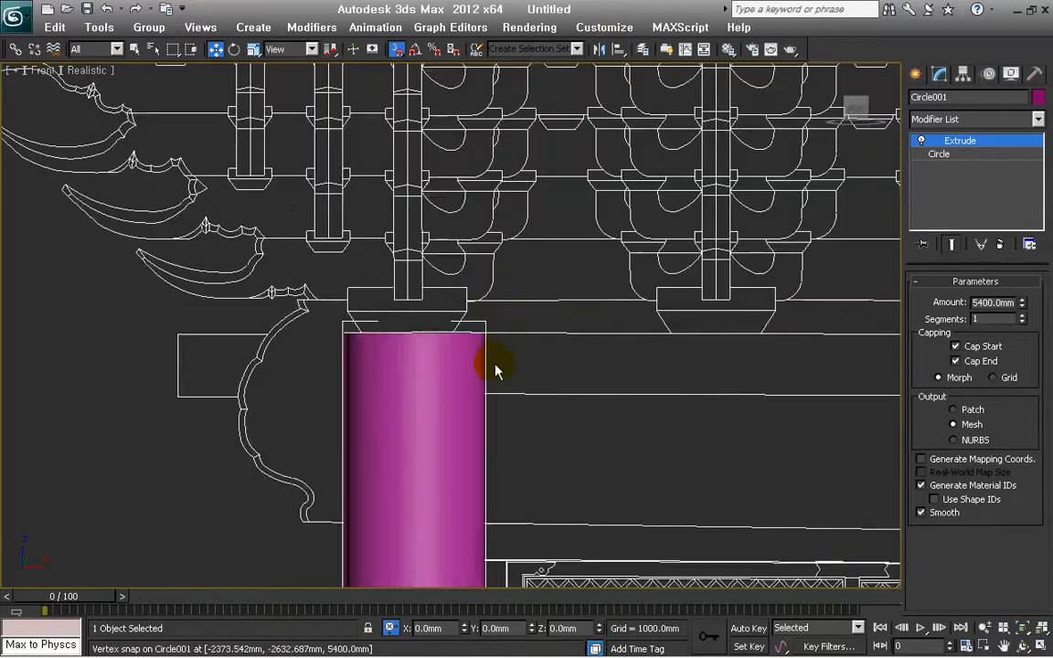
Collapse the column's modifier stack and convert the resulting mesh to an Editable Poly
{"action": "scroll", "coordinate": [503, 366], "scroll_direction": "up", "scroll_amount": 2}
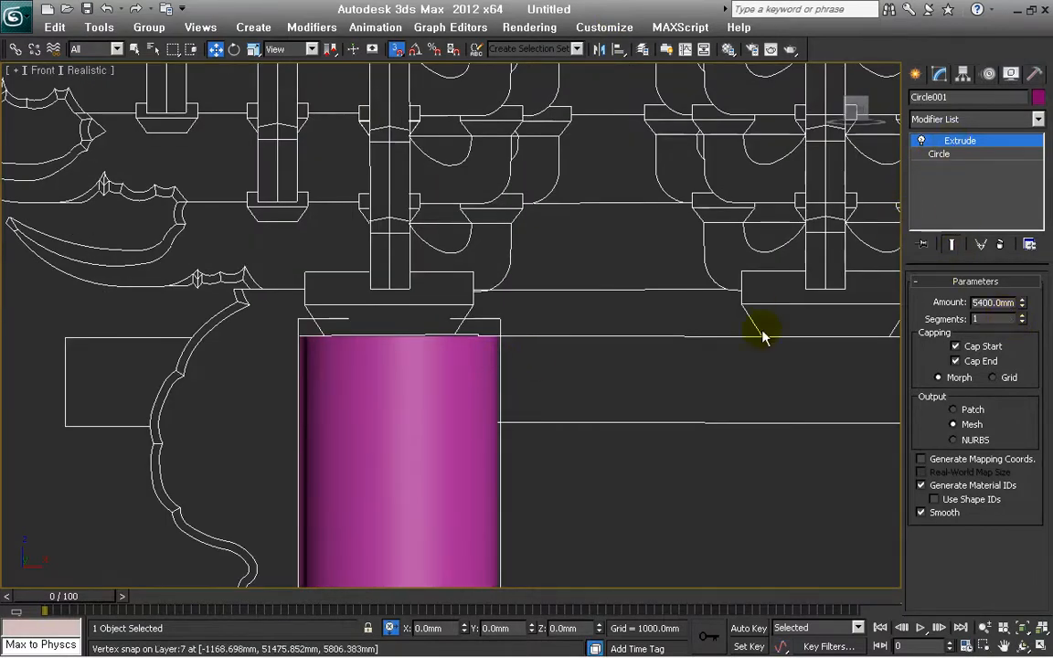
{"action": "middle_click_drag", "start_coordinate": [542, 377], "coordinate": [550, 345]}
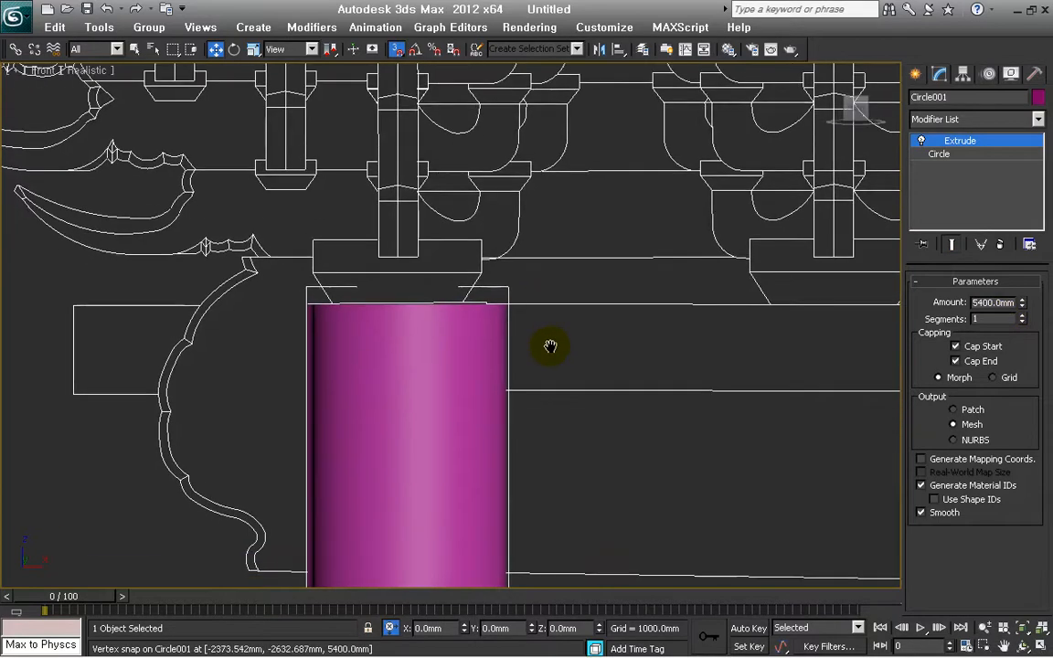
{"action": "right_click", "coordinate": [949, 140]}
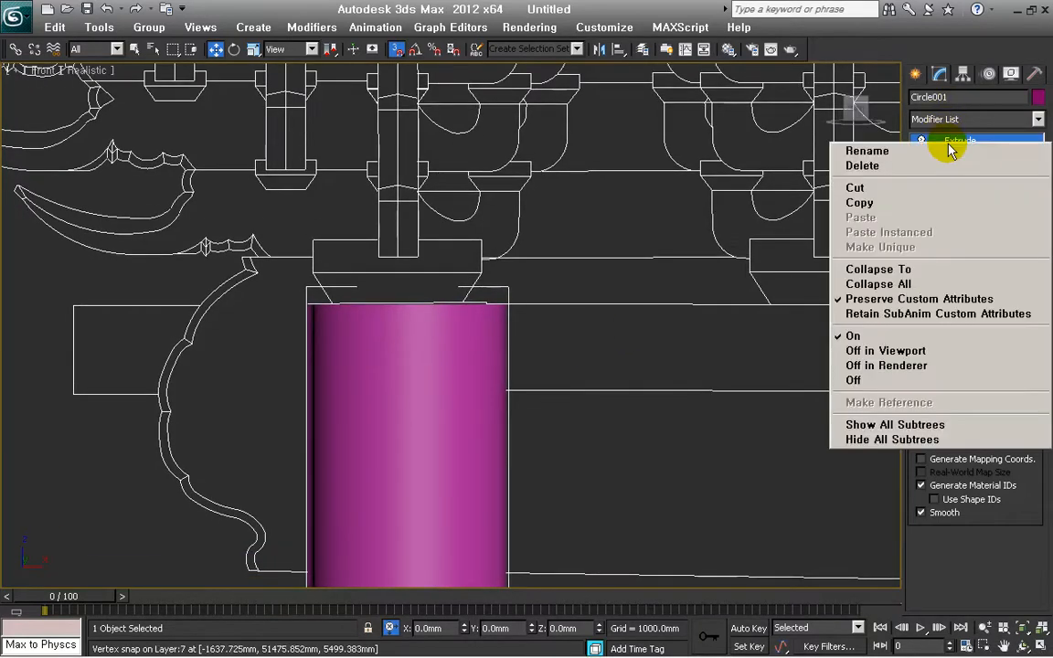
{"action": "left_click", "coordinate": [923, 285]}
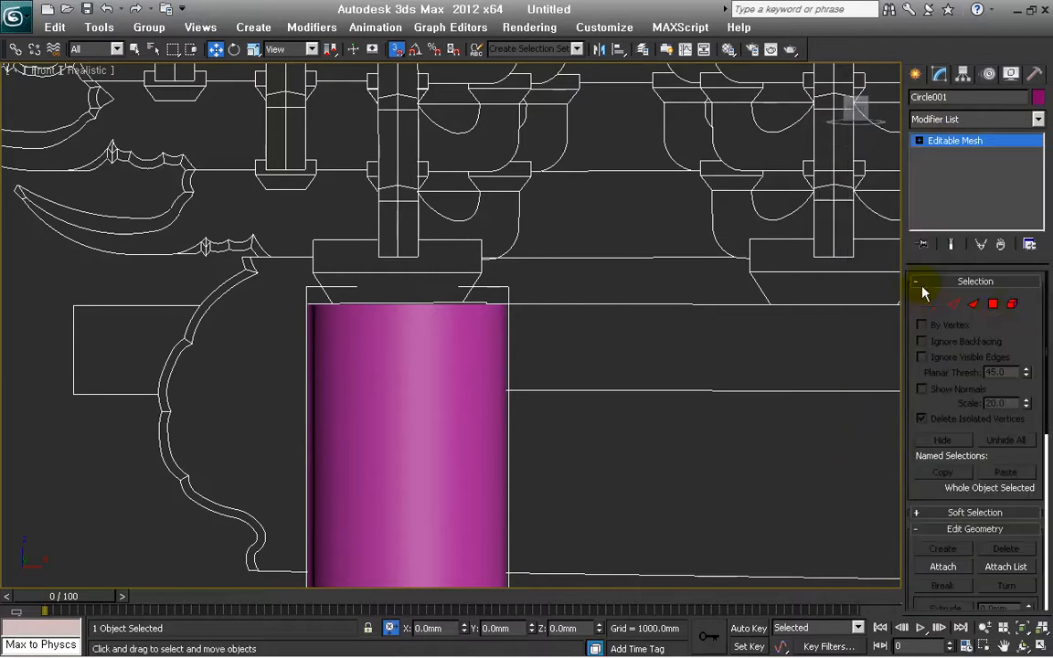
{"action": "right_click", "coordinate": [954, 144]}
{"action": "left_click", "coordinate": [959, 242]}
{"action": "left_click", "coordinate": [919, 141]}
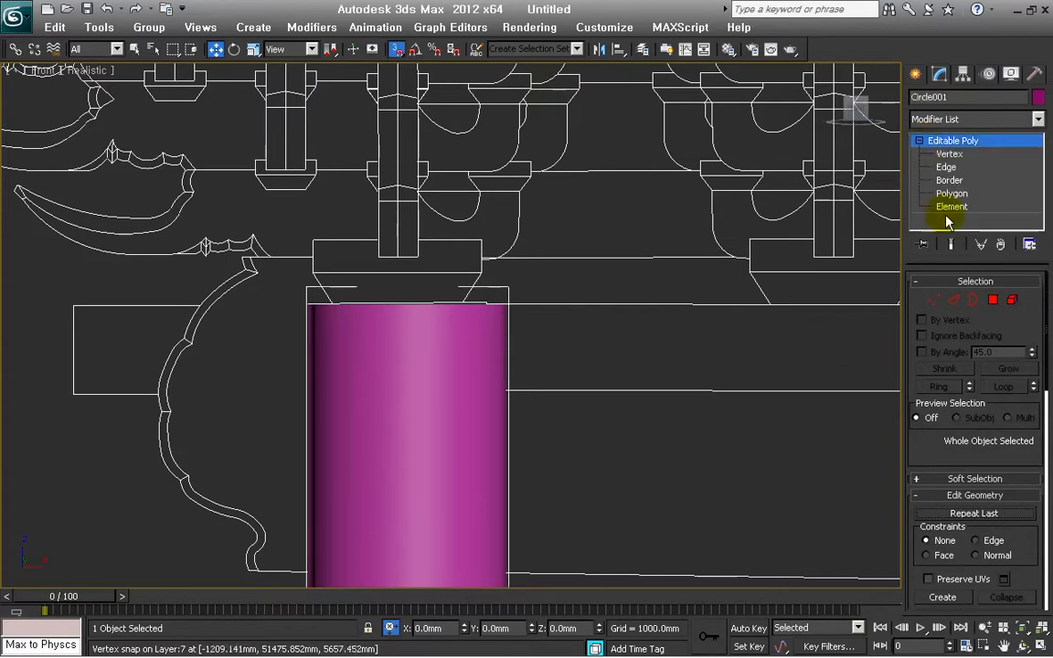
Select all the vertices at the top end of the column in the front view
{"action": "left_click", "coordinate": [933, 299]}
{"action": "left_click_drag", "start_coordinate": [638, 354], "coordinate": [243, 222]}
{"action": "key", "text": "bracketleft"}
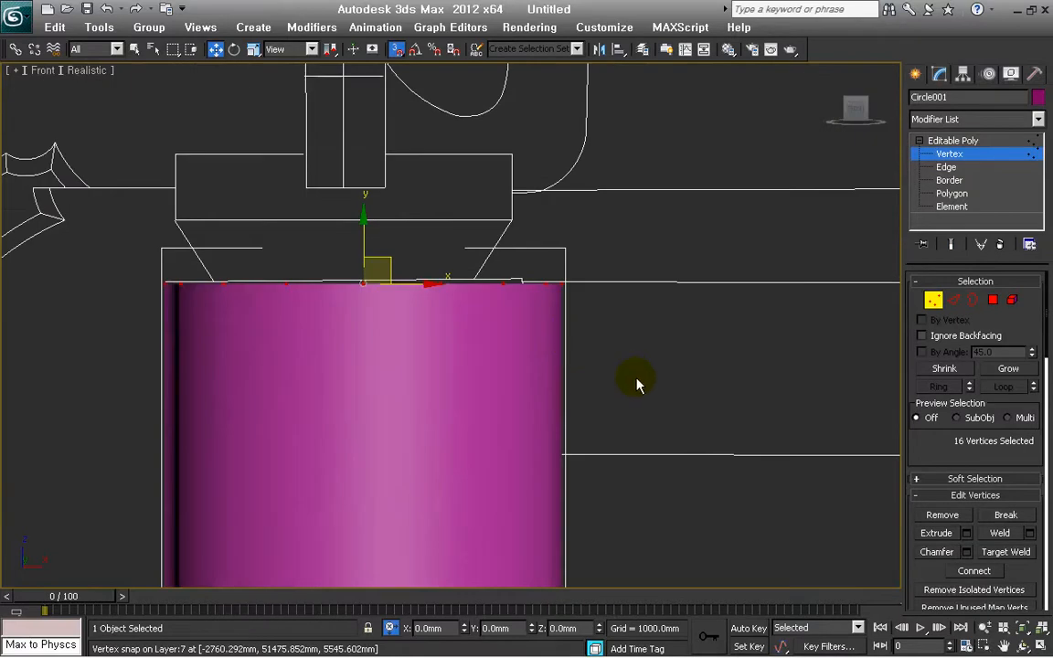
{"action": "key", "text": "bracketright"}
{"action": "key", "text": "bracketright"}
Examine the column's base and top in wireframe against the front elevation linework
{"action": "middle_click_drag", "start_coordinate": [673, 442], "coordinate": [655, 84]}
{"action": "scroll", "coordinate": [611, 406], "scroll_direction": "down", "scroll_amount": 2}
{"action": "middle_click_drag", "start_coordinate": [610, 395], "coordinate": [607, 136]}
{"action": "key", "text": "F3"}
{"action": "scroll", "coordinate": [610, 358], "scroll_direction": "up", "scroll_amount": 6}
{"action": "scroll", "coordinate": [456, 449], "scroll_direction": "down", "scroll_amount": 4}
{"action": "scroll", "coordinate": [413, 484], "scroll_direction": "up", "scroll_amount": 1}
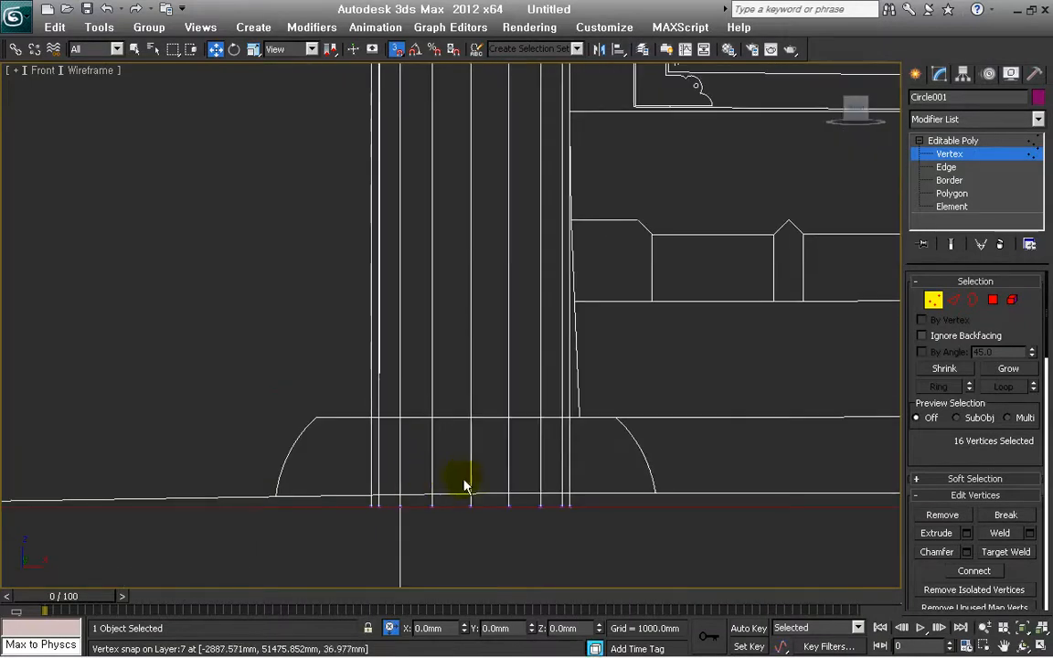
{"action": "scroll", "coordinate": [482, 487], "scroll_direction": "down", "scroll_amount": 3}
{"action": "middle_click_drag", "start_coordinate": [641, 216], "coordinate": [641, 544]}
{"action": "middle_click_drag", "start_coordinate": [623, 328], "coordinate": [540, 305]}
{"action": "scroll", "coordinate": [540, 309], "scroll_direction": "up", "scroll_amount": 4}
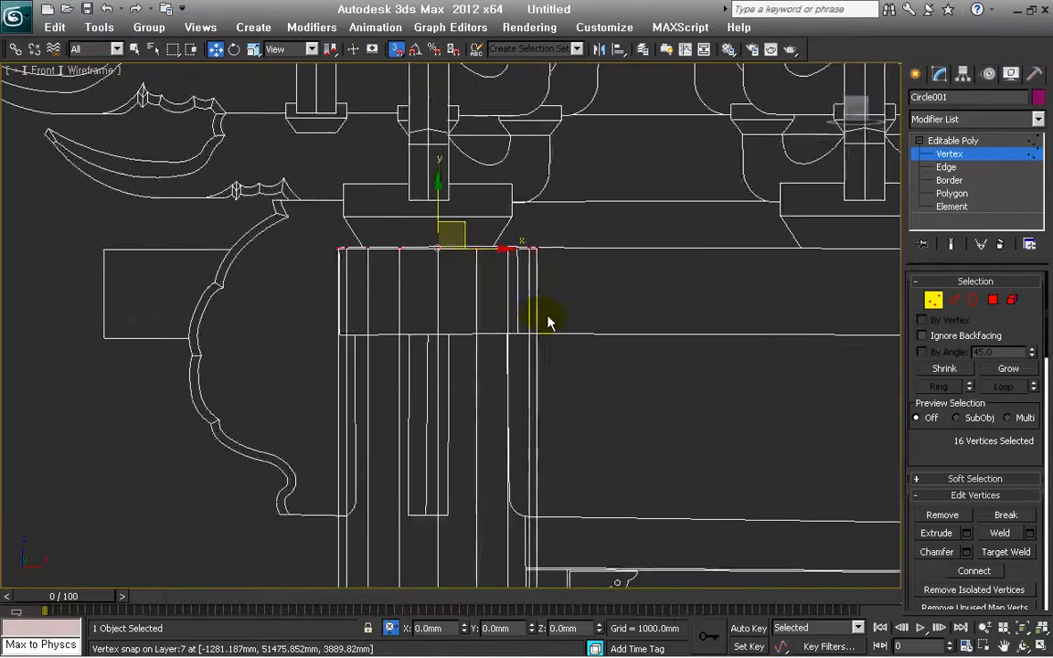
{"action": "middle_click_drag", "start_coordinate": [635, 320], "coordinate": [648, 336]}
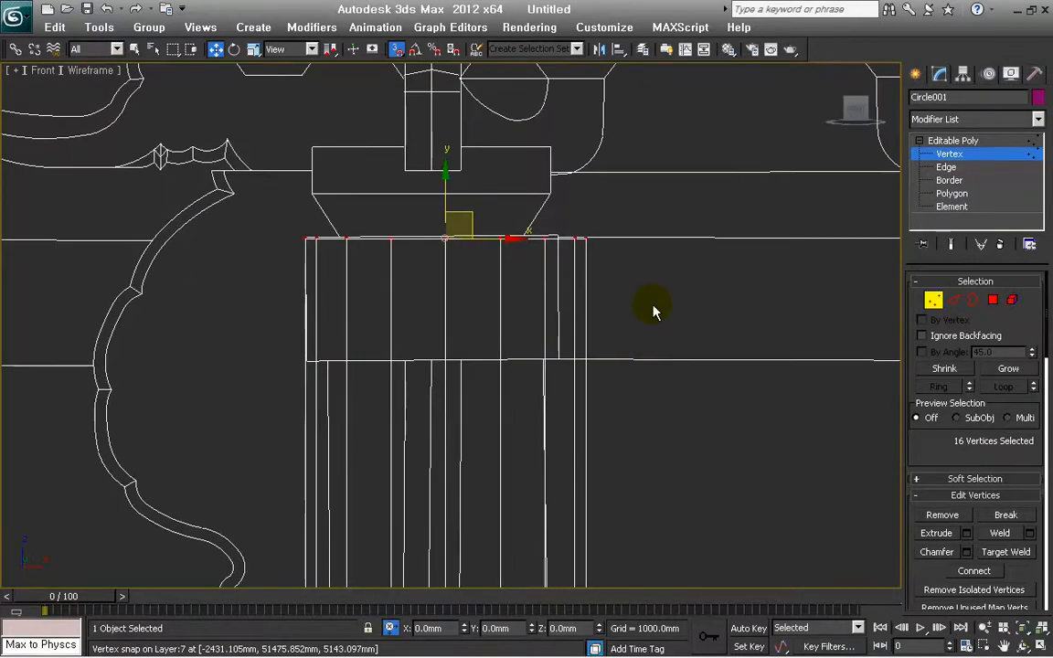
Scale the column's top vertices uniformly inward until its edge meets the elevation outline below the bracket
{"action": "left_click_drag", "start_coordinate": [651, 303], "coordinate": [316, 187]}
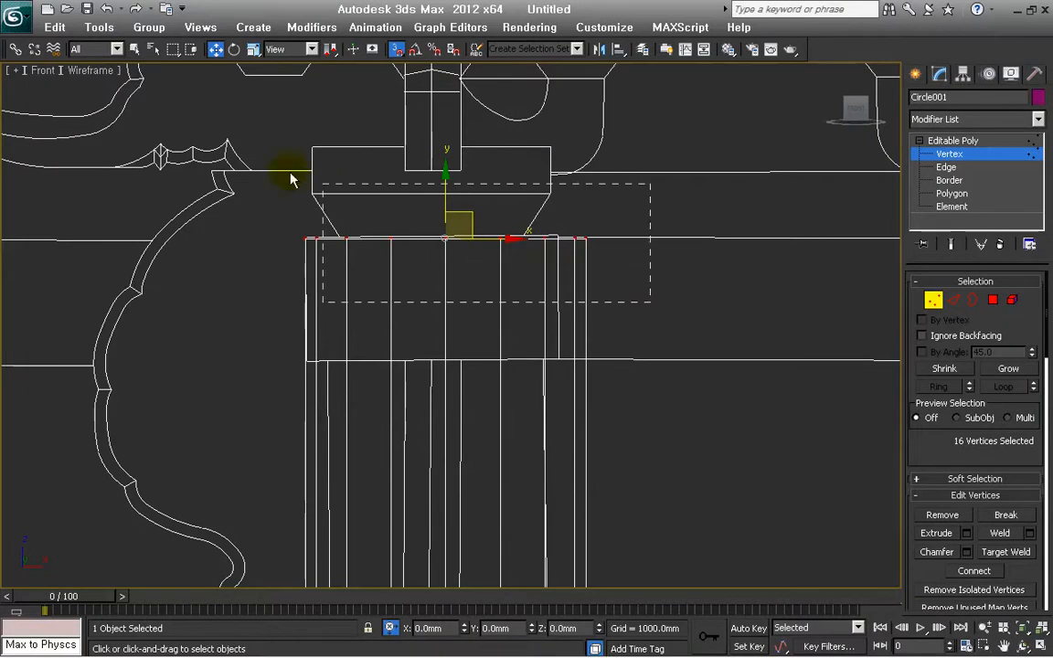
{"action": "left_click", "coordinate": [254, 49]}
{"action": "left_click_drag", "start_coordinate": [457, 229], "coordinate": [457, 250]}
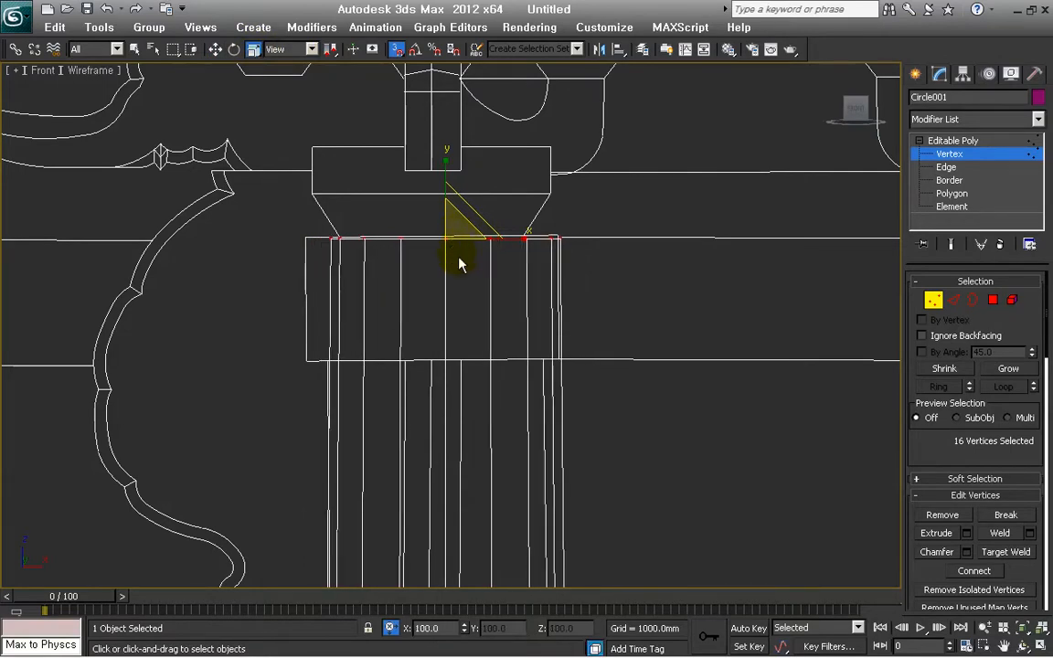
Check the taper against the elevation, scale the top vertices slightly back outward, and leave vertex editing
{"action": "scroll", "coordinate": [457, 258], "scroll_direction": "down", "scroll_amount": 5}
{"action": "middle_click_drag", "start_coordinate": [562, 413], "coordinate": [584, 186]}
{"action": "scroll", "coordinate": [470, 211], "scroll_direction": "up", "scroll_amount": 2}
{"action": "middle_click_drag", "start_coordinate": [469, 211], "coordinate": [437, 364]}
{"action": "scroll", "coordinate": [429, 365], "scroll_direction": "up", "scroll_amount": 3}
{"action": "middle_click_drag", "start_coordinate": [424, 324], "coordinate": [495, 439]}
{"action": "scroll", "coordinate": [427, 338], "scroll_direction": "up", "scroll_amount": 2}
{"action": "key", "text": "F3"}
{"action": "scroll", "coordinate": [434, 354], "scroll_direction": "down", "scroll_amount": 2}
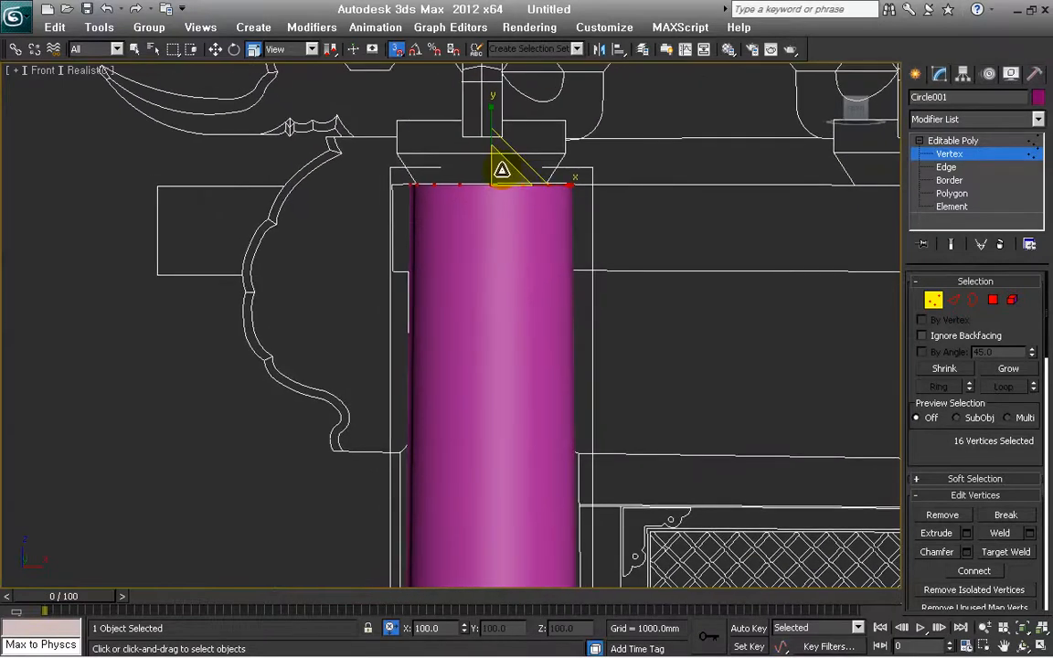
{"action": "left_click_drag", "start_coordinate": [501, 170], "coordinate": [504, 162]}
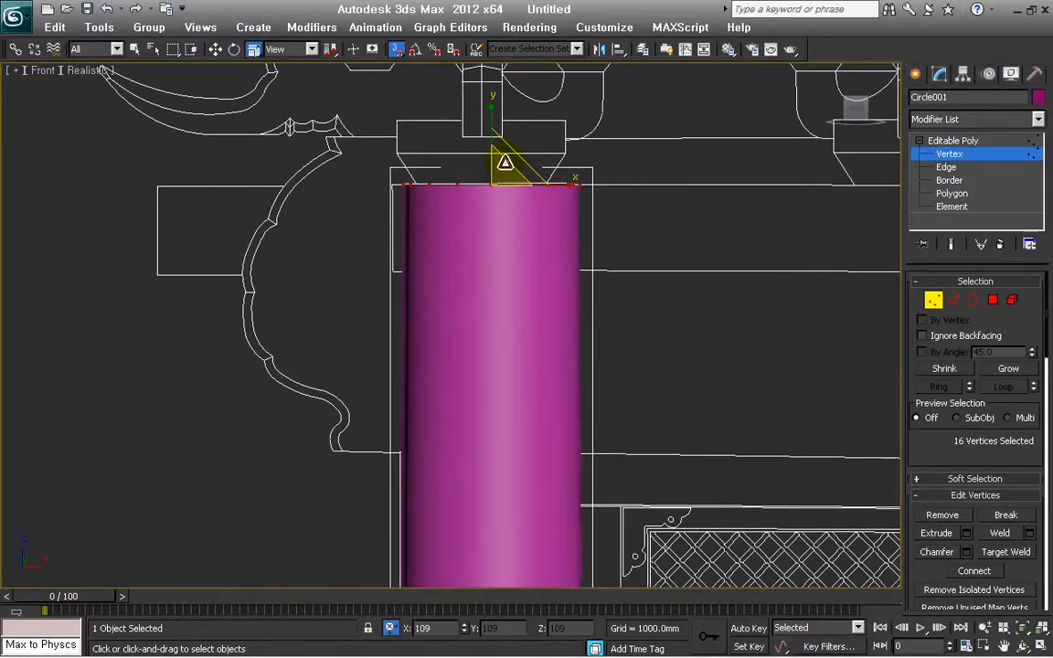
{"action": "scroll", "coordinate": [561, 293], "scroll_direction": "down", "scroll_amount": 6}
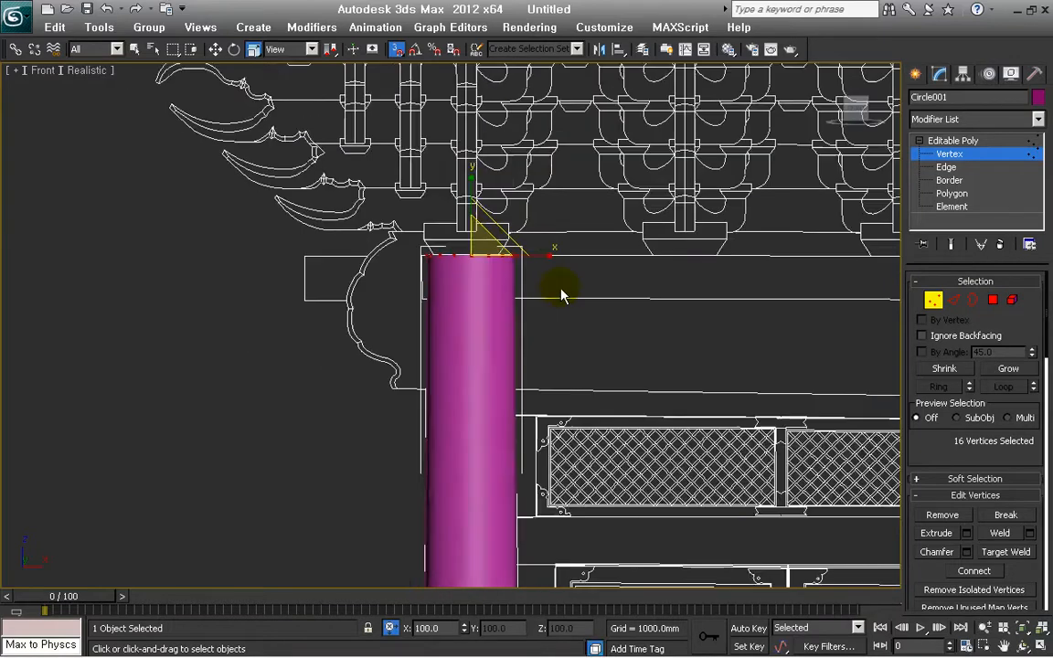
{"action": "middle_click_drag", "start_coordinate": [616, 425], "coordinate": [585, 152]}
{"action": "left_click", "coordinate": [933, 302]}
Examine the tapered column in perspective, up close and in relation to the floor-plan grid and elevation
{"action": "middle_click_drag", "start_coordinate": [603, 437], "coordinate": [742, 515]}
{"action": "key", "text": "p"}
{"action": "key", "text": "z"}
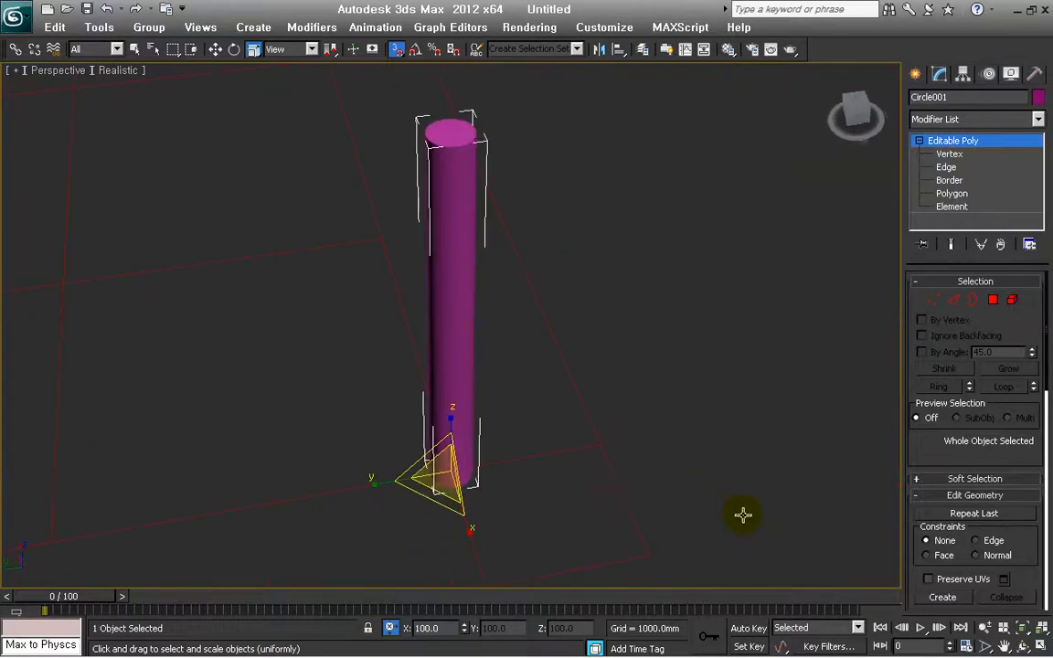
{"action": "middle_click_drag", "start_coordinate": [681, 397], "coordinate": [625, 422], "text": "alt"}
{"action": "scroll", "coordinate": [683, 377], "scroll_direction": "down", "scroll_amount": 5}
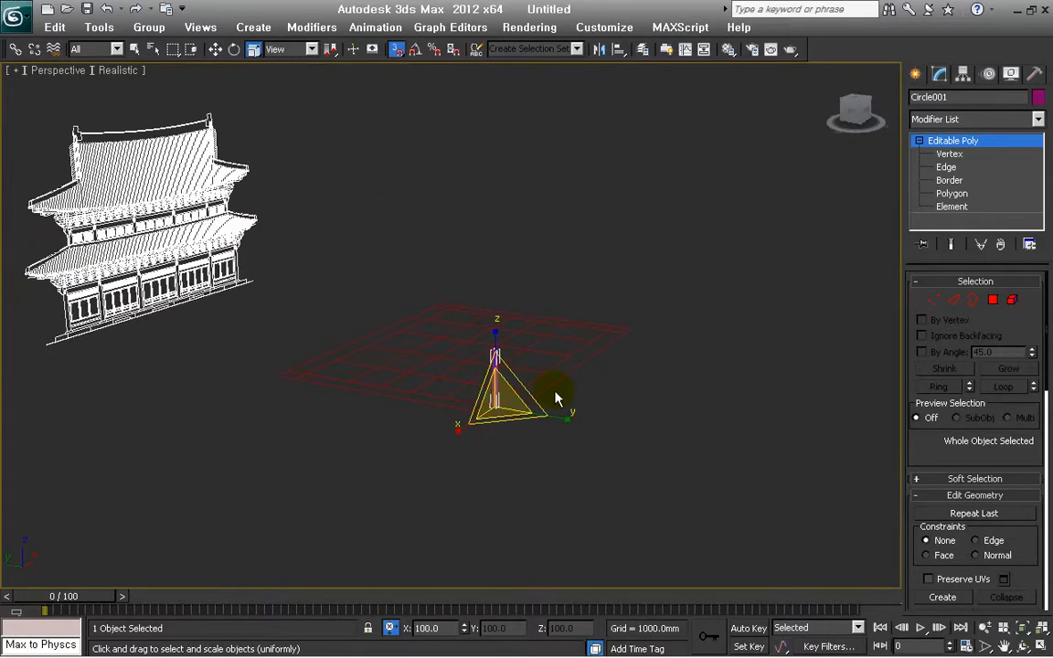
{"action": "scroll", "coordinate": [625, 421], "scroll_direction": "up", "scroll_amount": 3}
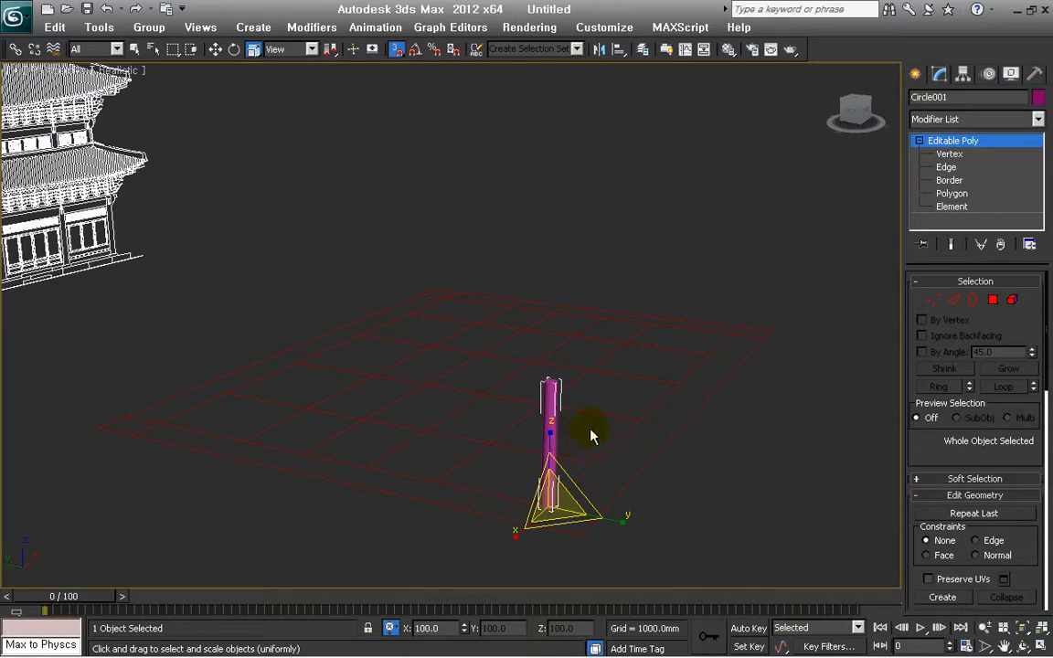
{"action": "middle_click_drag", "start_coordinate": [613, 440], "coordinate": [616, 422], "text": "alt"}
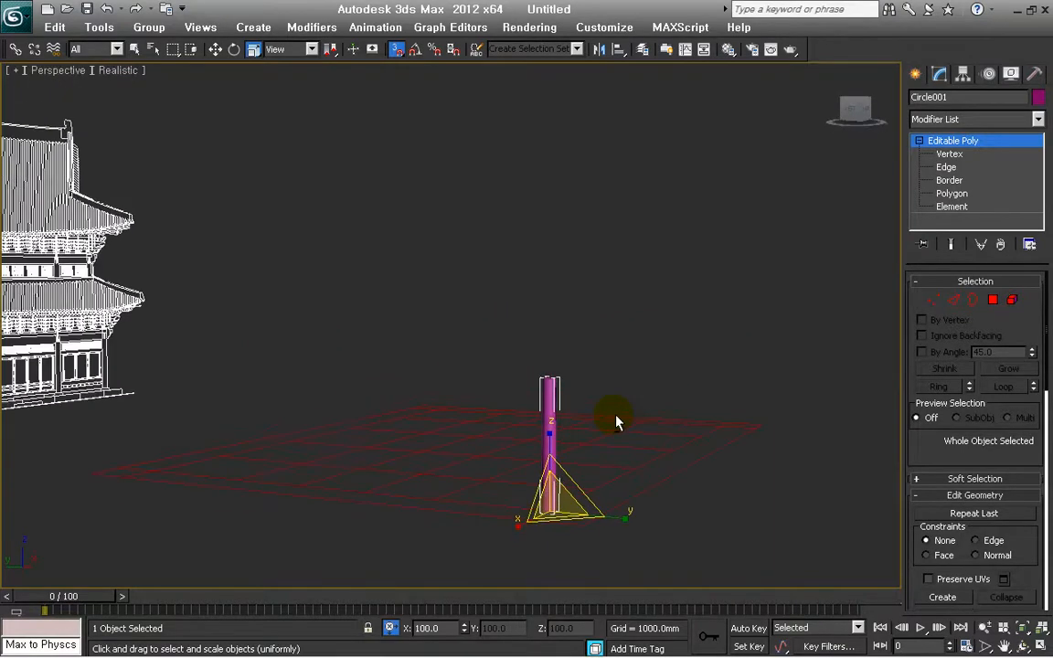
{"action": "key", "text": "z"}
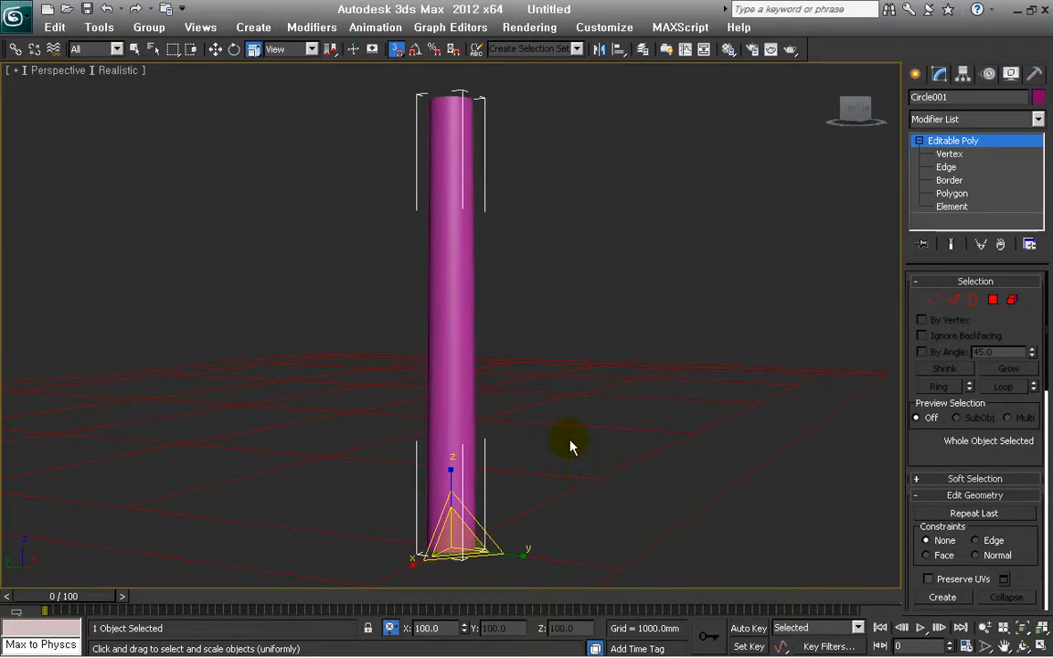
{"action": "left_click", "coordinate": [214, 51]}
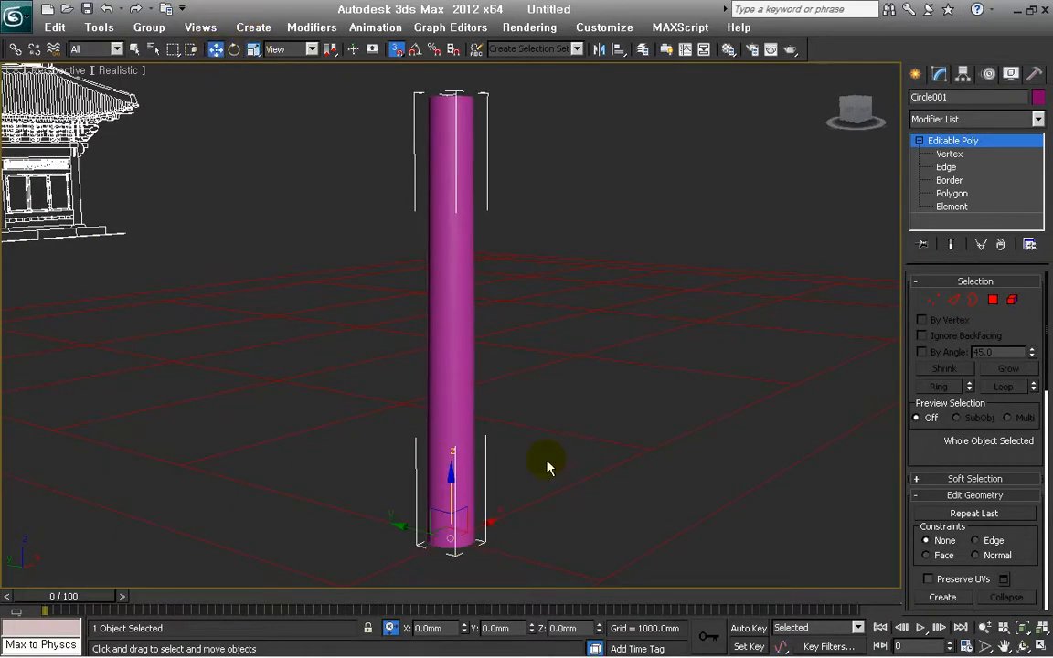
{"action": "middle_click_drag", "start_coordinate": [667, 528], "coordinate": [681, 476]}
{"action": "scroll", "coordinate": [678, 479], "scroll_direction": "down", "scroll_amount": 2}
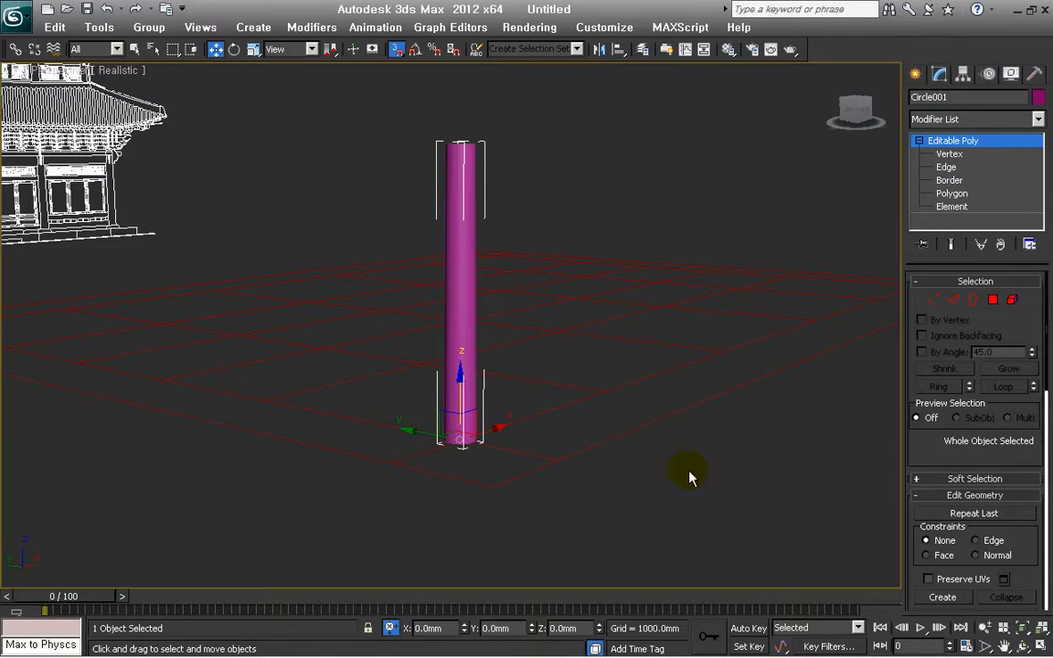
{"action": "middle_click_drag", "start_coordinate": [665, 501], "coordinate": [690, 498]}
{"action": "middle_click_drag", "start_coordinate": [679, 512], "coordinate": [627, 528], "text": "alt"}
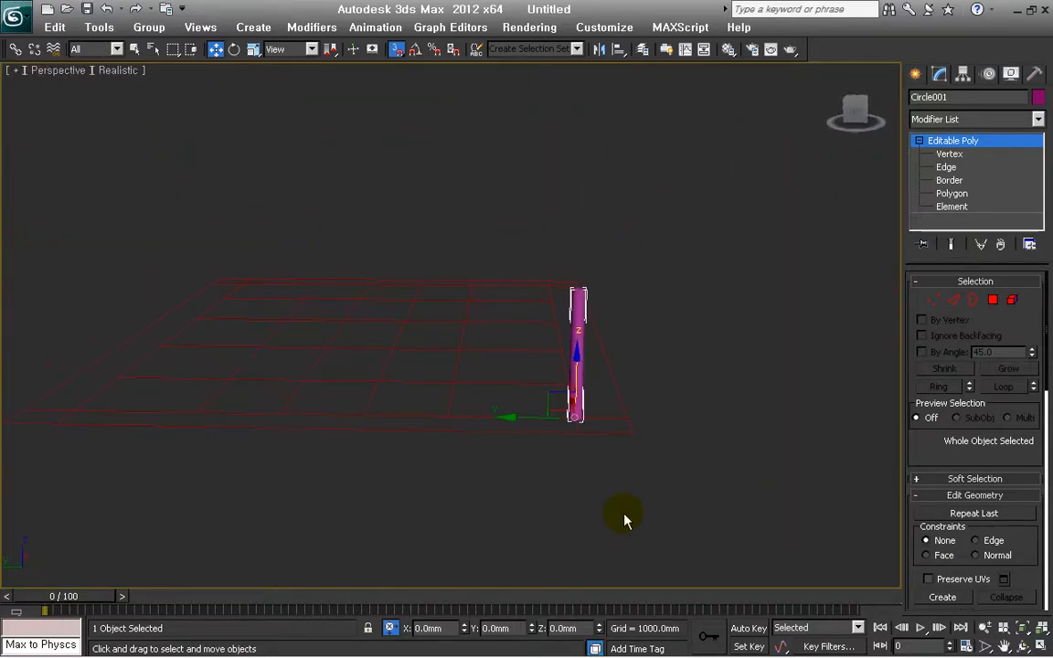
Change the 02 - Default material to Multi/Sub-Object, keeping the old material as a sub-material
{"action": "key", "text": "m"}
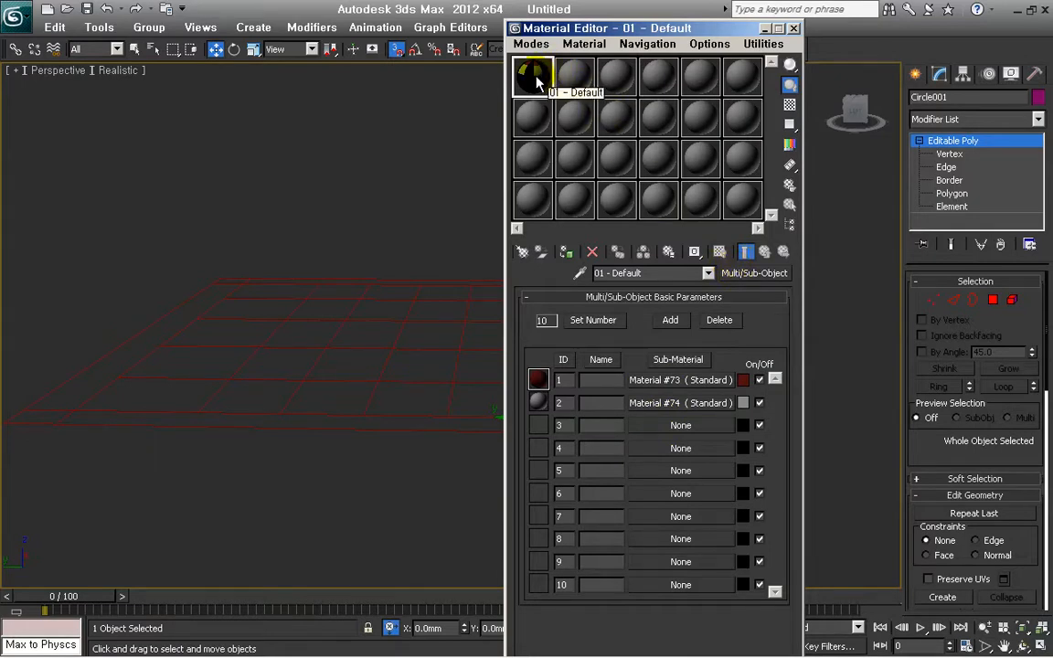
{"action": "left_click", "coordinate": [574, 75]}
{"action": "left_click", "coordinate": [748, 273]}
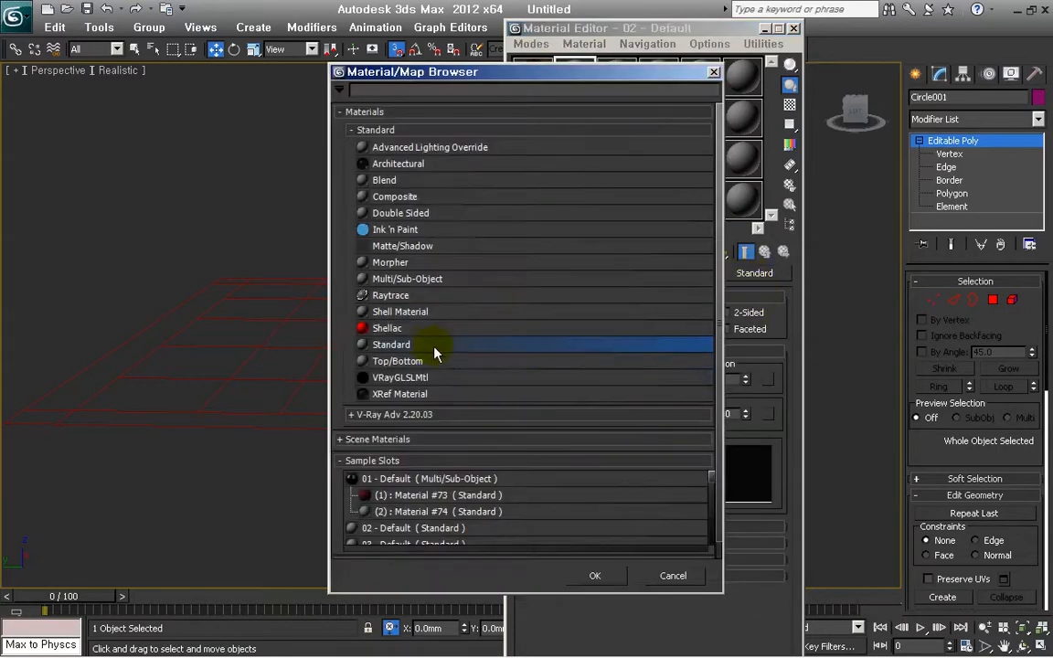
{"action": "double_click", "coordinate": [421, 286]}
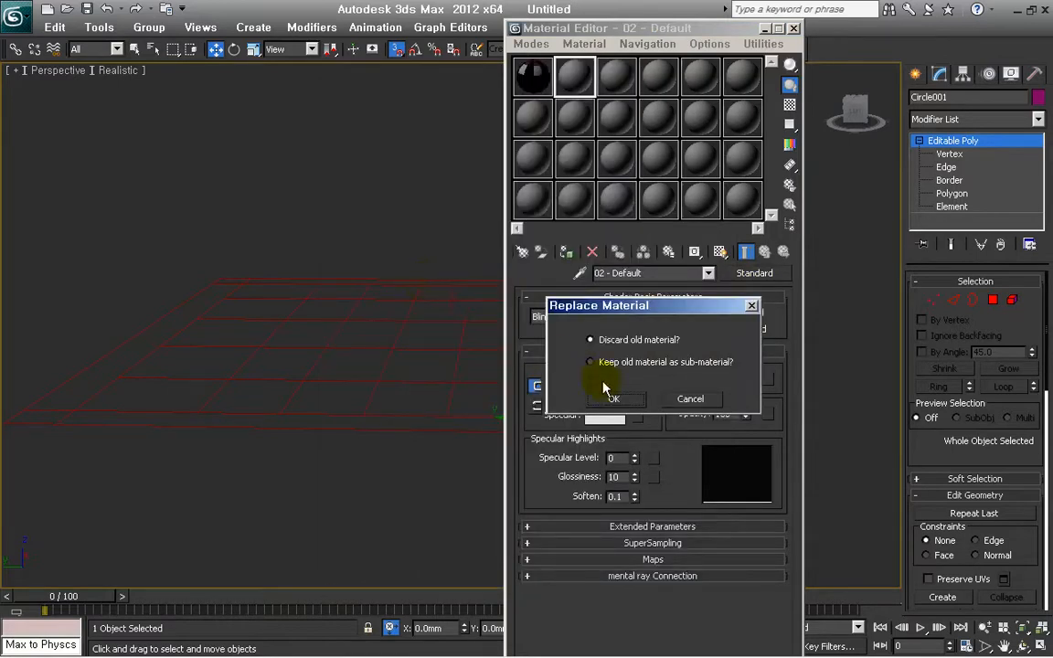
{"action": "left_click", "coordinate": [616, 364]}
{"action": "left_click", "coordinate": [611, 399]}
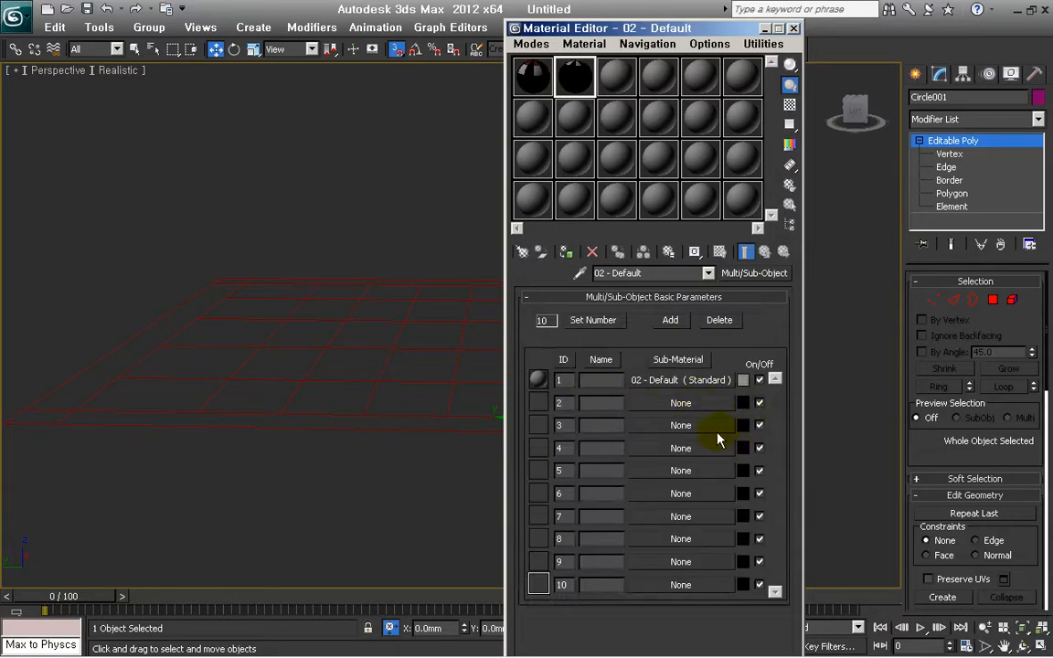
Assign a Standard material to sub-material ID 2 of 02 - Default and return to the parent level
{"action": "left_click", "coordinate": [658, 403]}
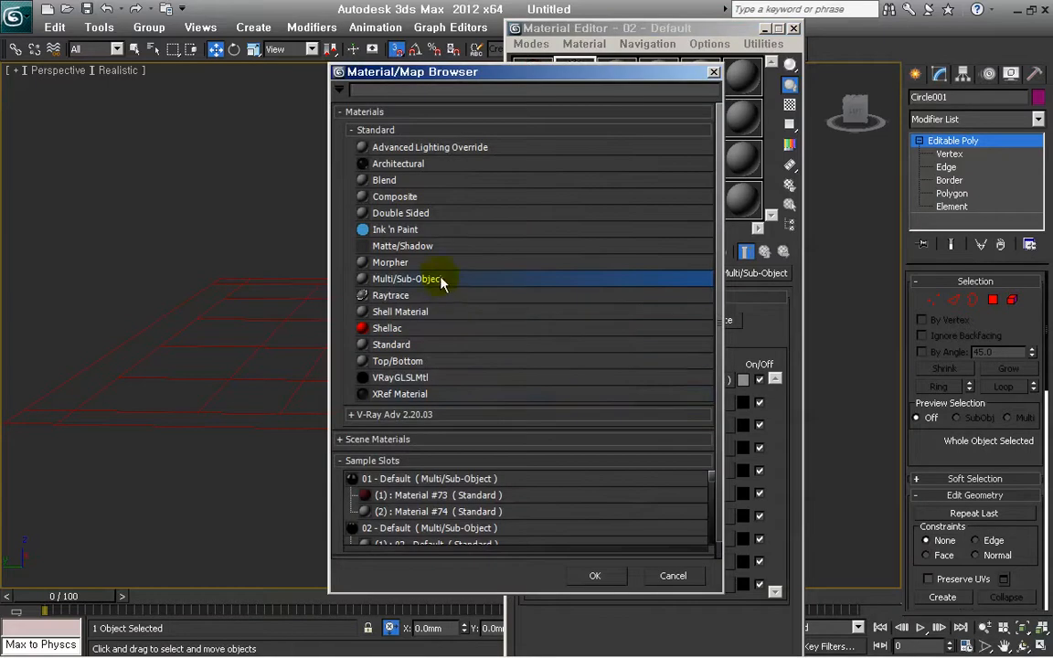
{"action": "double_click", "coordinate": [398, 344]}
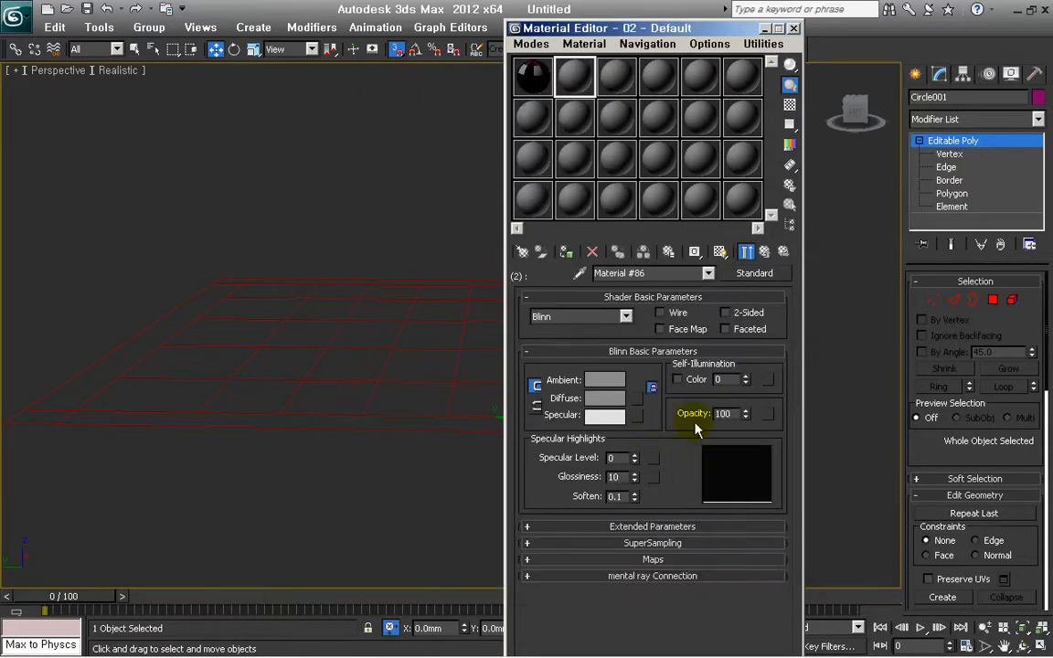
{"action": "left_click", "coordinate": [764, 251]}
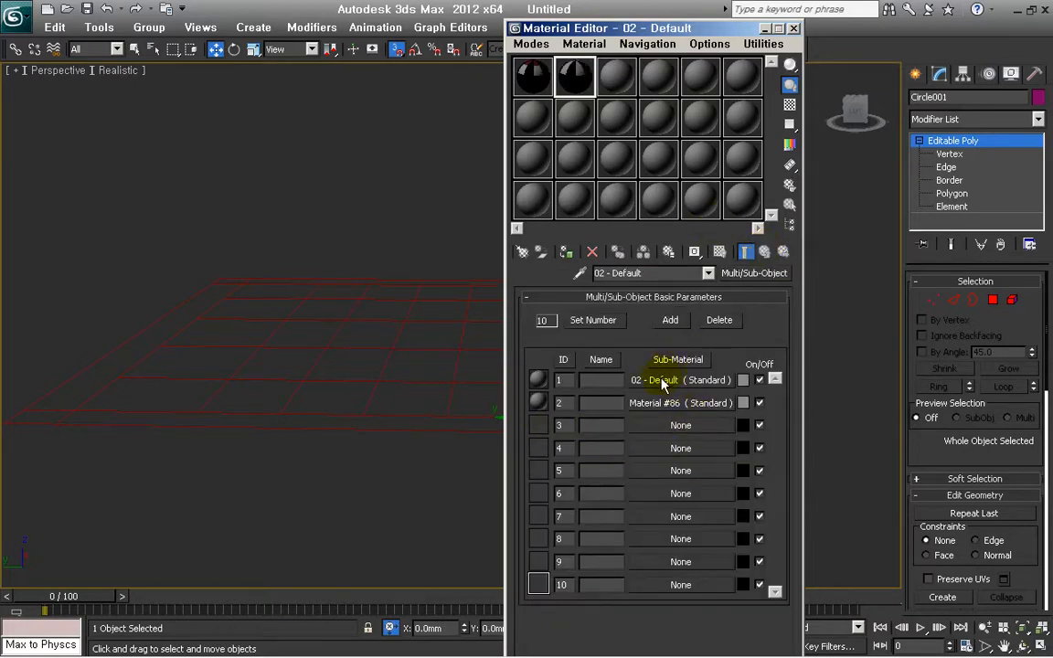
Select the 01 - Default material and open the color of its sub-material ID 1 for editing
{"action": "left_click", "coordinate": [534, 77]}
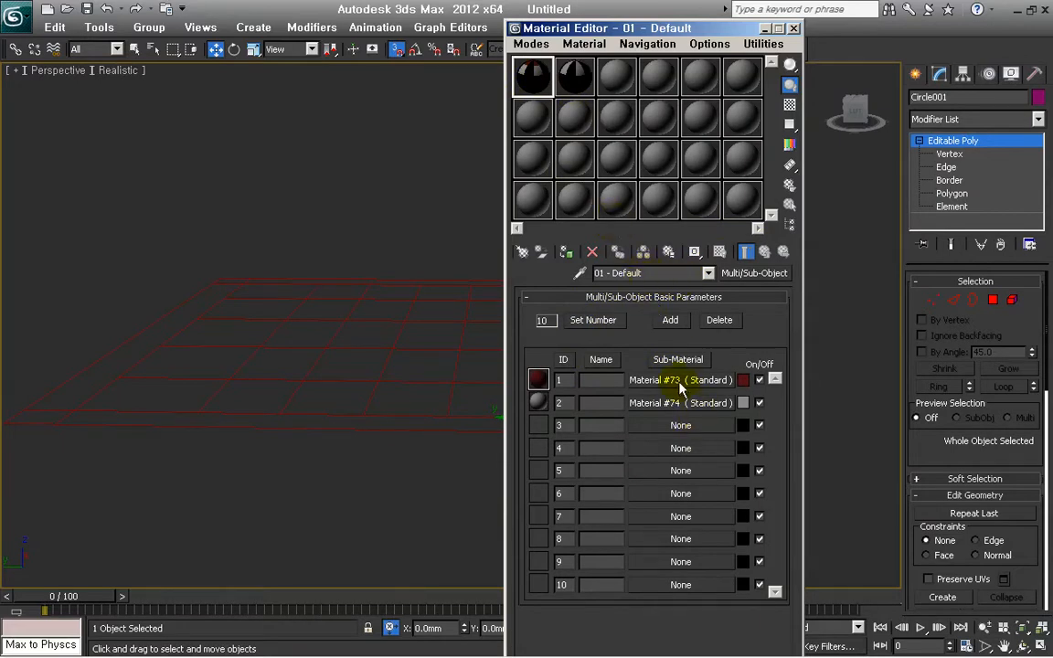
{"action": "middle_click_drag", "start_coordinate": [413, 457], "coordinate": [212, 481]}
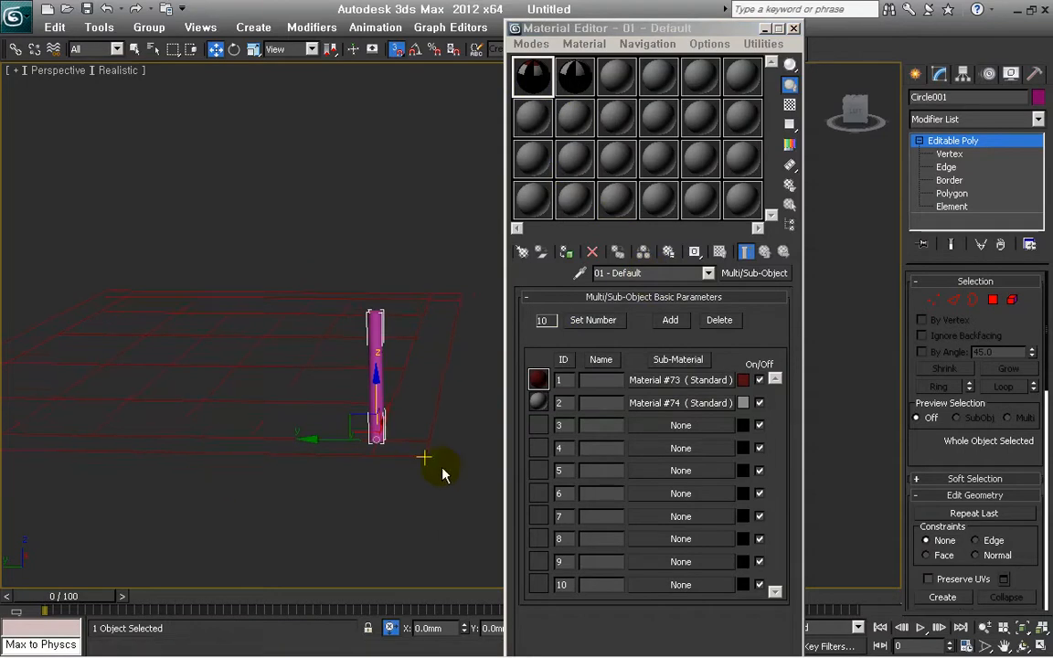
{"action": "left_click", "coordinate": [743, 380]}
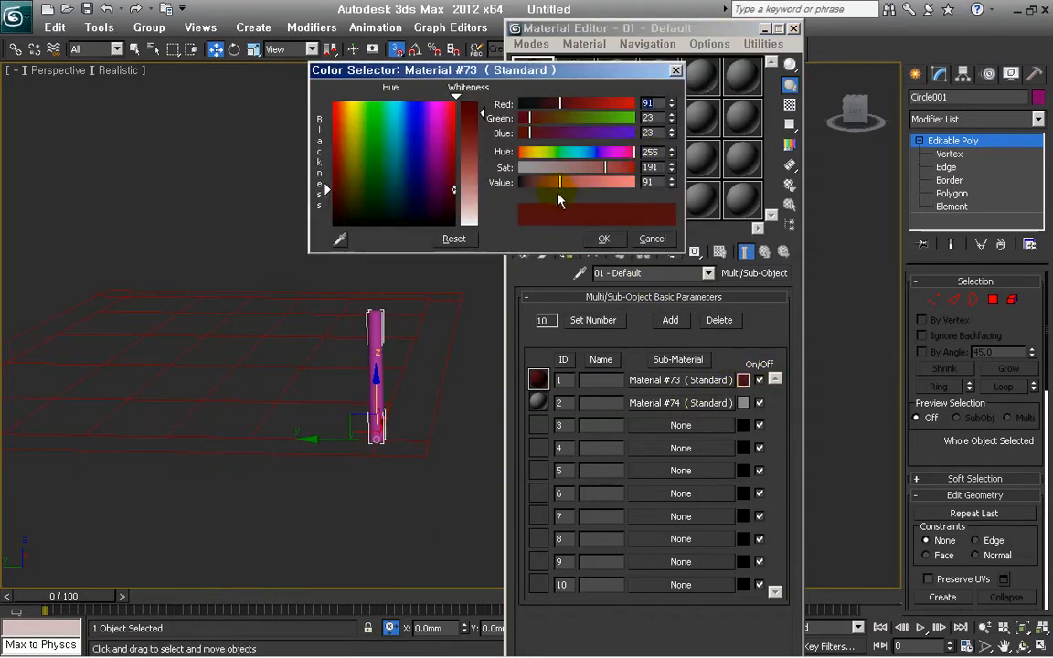
Switch to ACDSee Quick View and browse the palace photos for the painted colors of the columns and brackets
{"action": "left_click", "coordinate": [211, 644]}
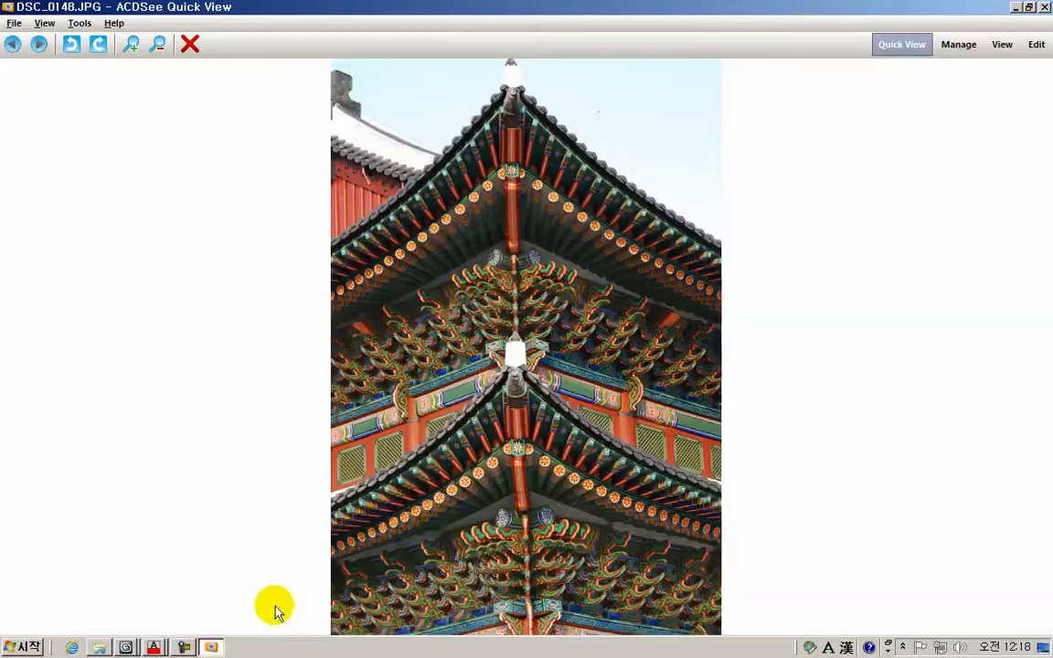
{"action": "scroll", "coordinate": [527, 498], "scroll_direction": "down", "scroll_amount": 2}
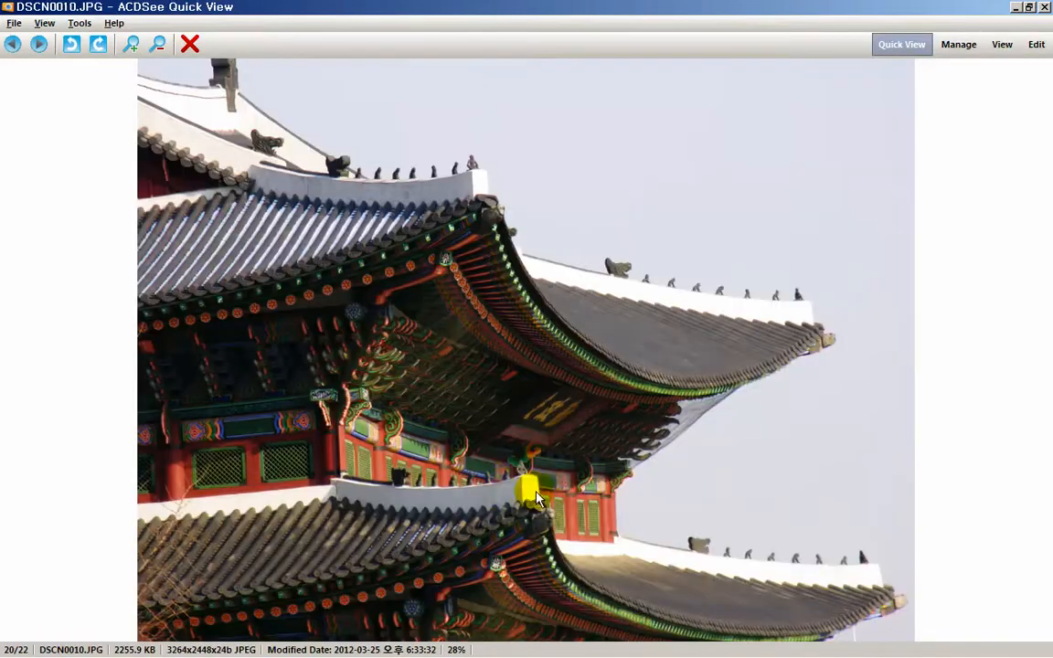
{"action": "scroll", "coordinate": [528, 496], "scroll_direction": "down", "scroll_amount": 2}
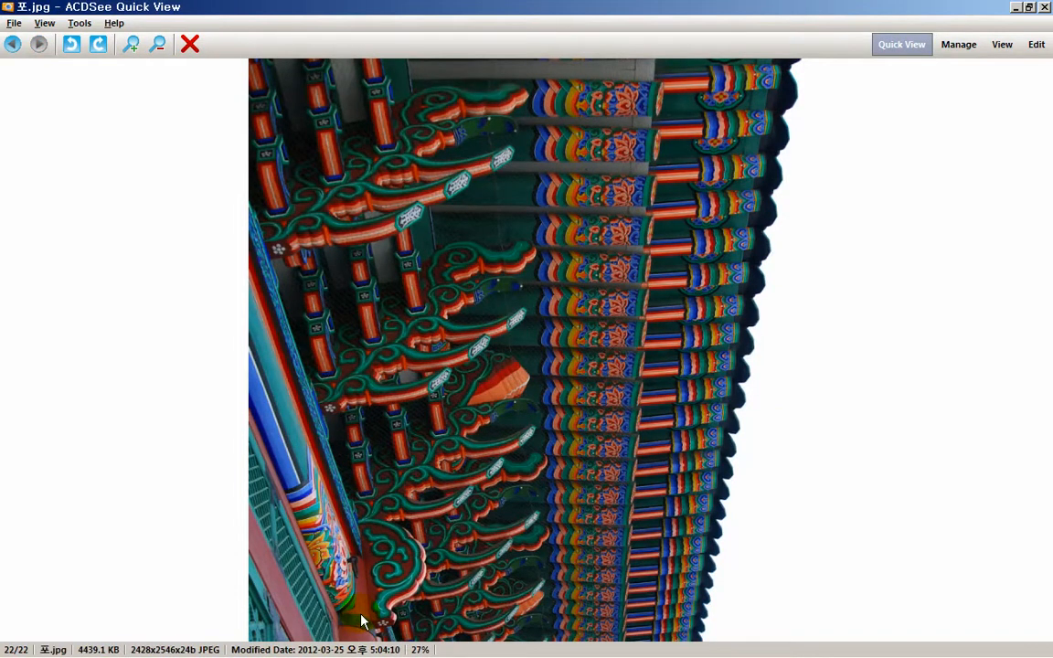
Look through the earlier palace photos for views of the red columns and the painted eaves
{"action": "scroll", "coordinate": [393, 564], "scroll_direction": "up", "scroll_amount": 2}
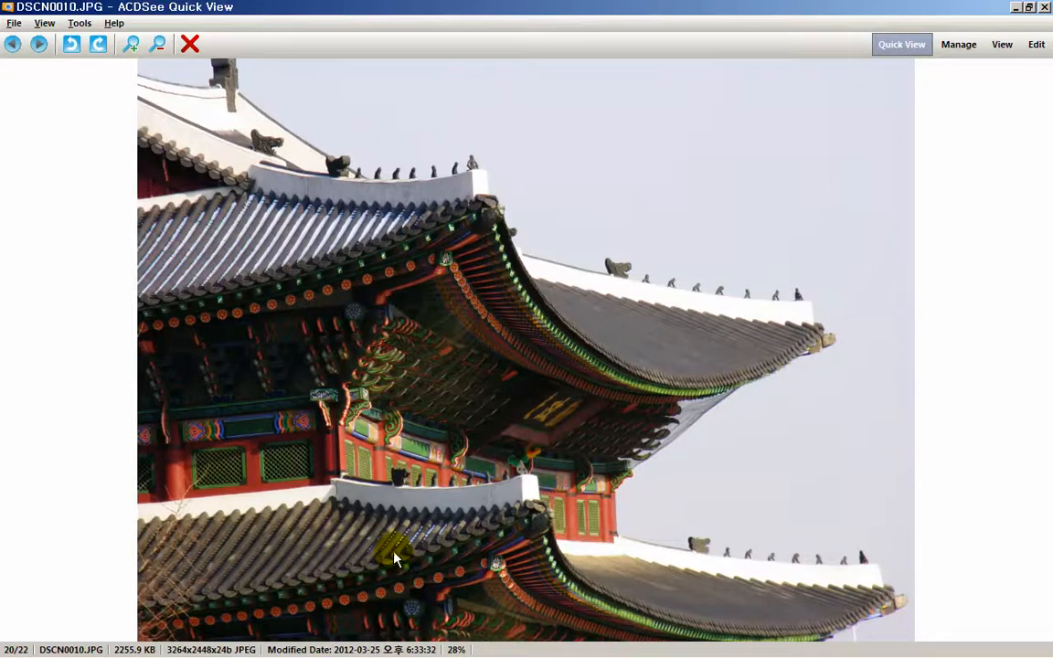
{"action": "scroll", "coordinate": [395, 561], "scroll_direction": "up", "scroll_amount": 4}
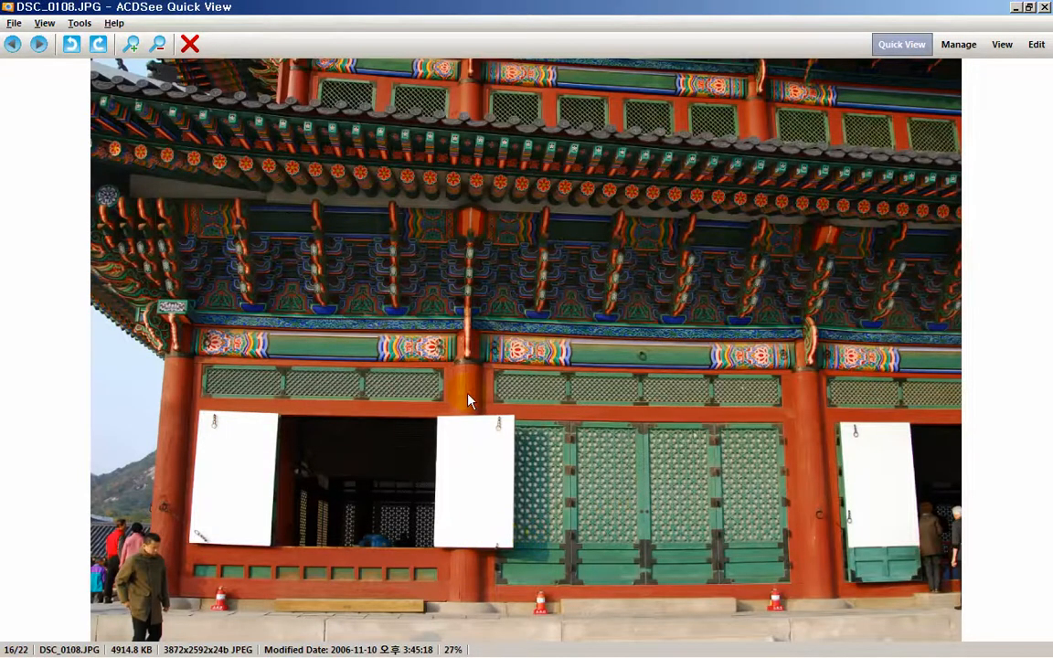
{"action": "scroll", "coordinate": [816, 481], "scroll_direction": "up", "scroll_amount": 1}
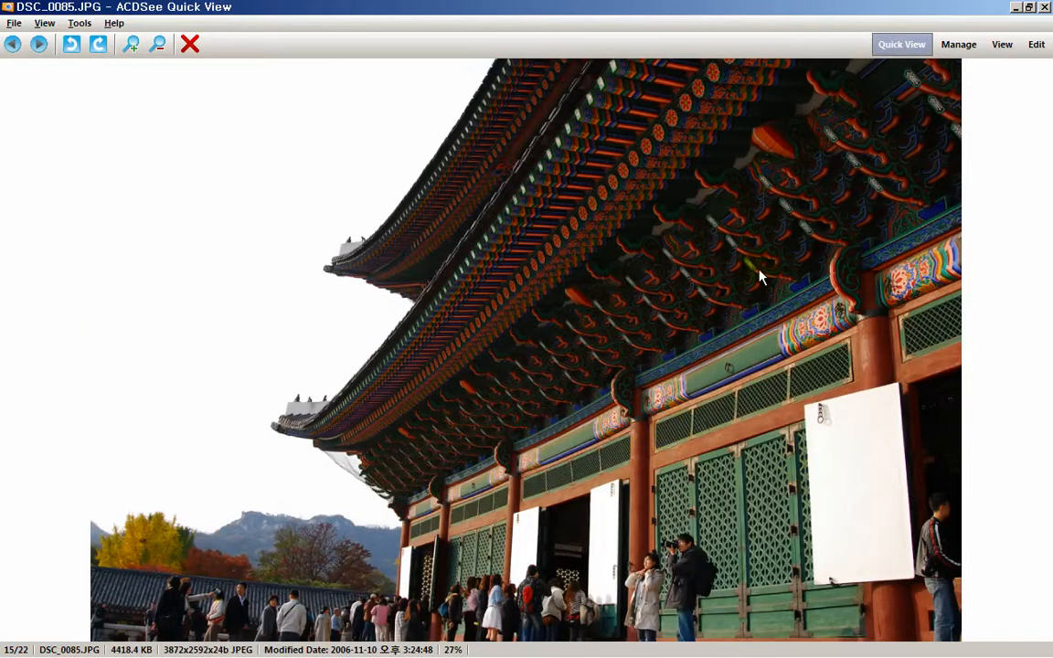
Switch to the untitled 3ds Max scene, accept the current color of sub-material ID 1 and turn off snapping
{"action": "mouse_move", "coordinate": [127, 647]}
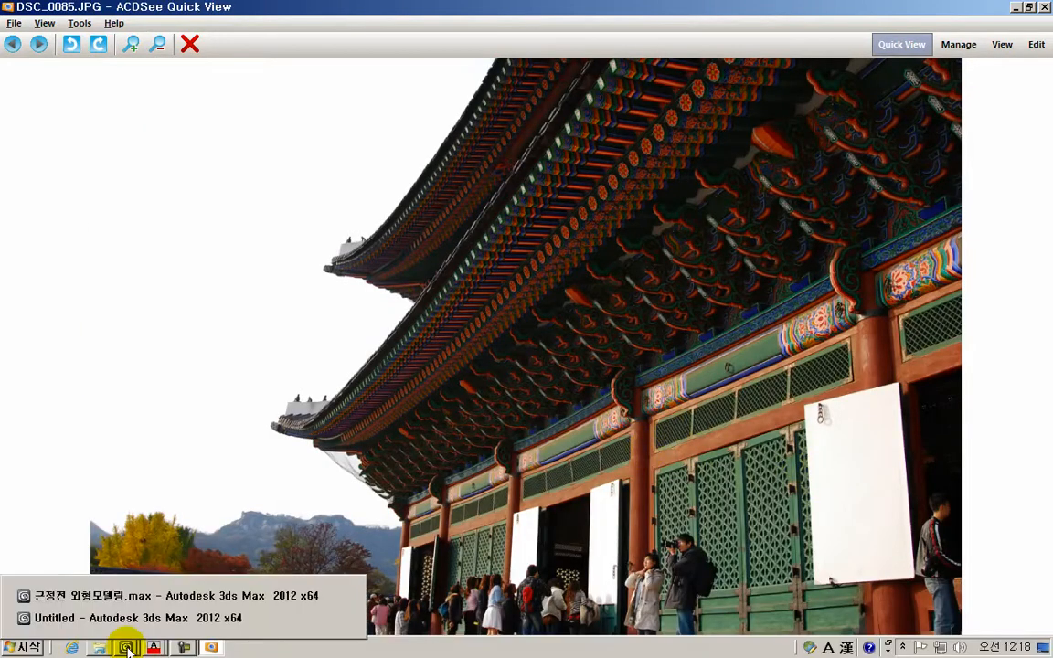
{"action": "left_click", "coordinate": [140, 618]}
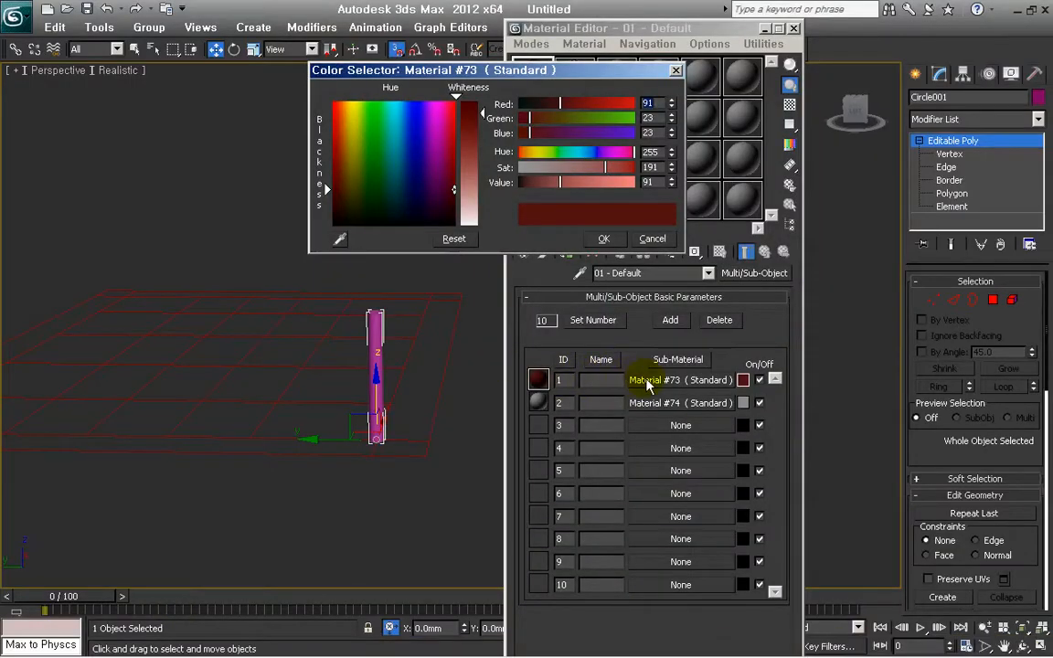
{"action": "left_click", "coordinate": [604, 240]}
{"action": "scroll", "coordinate": [423, 439], "scroll_direction": "up", "scroll_amount": 3}
{"action": "left_click", "coordinate": [396, 50]}
{"action": "left_click", "coordinate": [399, 51]}
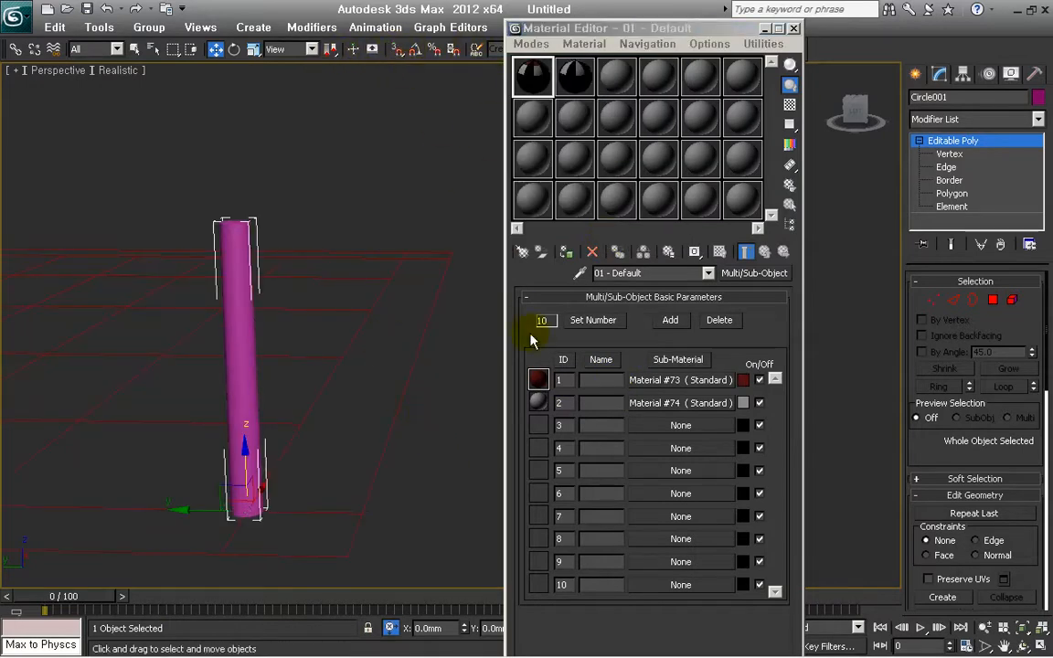
Try Material #73 and the whole 01 - Default Multi/Sub-Object material on the column
{"action": "left_click_drag", "start_coordinate": [662, 389], "coordinate": [237, 335]}
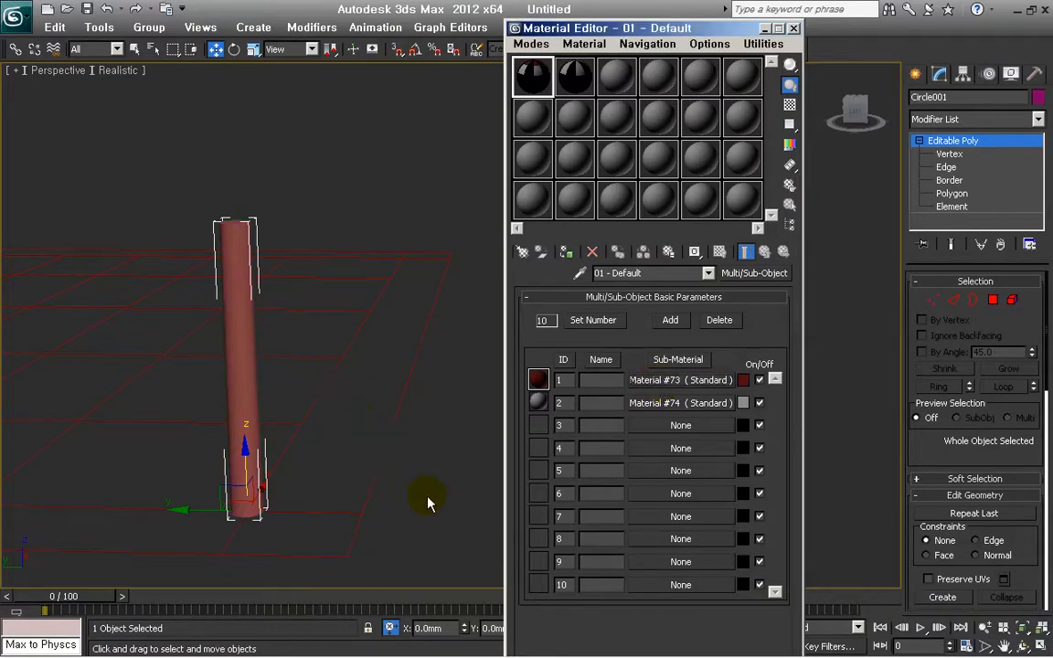
{"action": "middle_click_drag", "start_coordinate": [438, 502], "coordinate": [476, 514]}
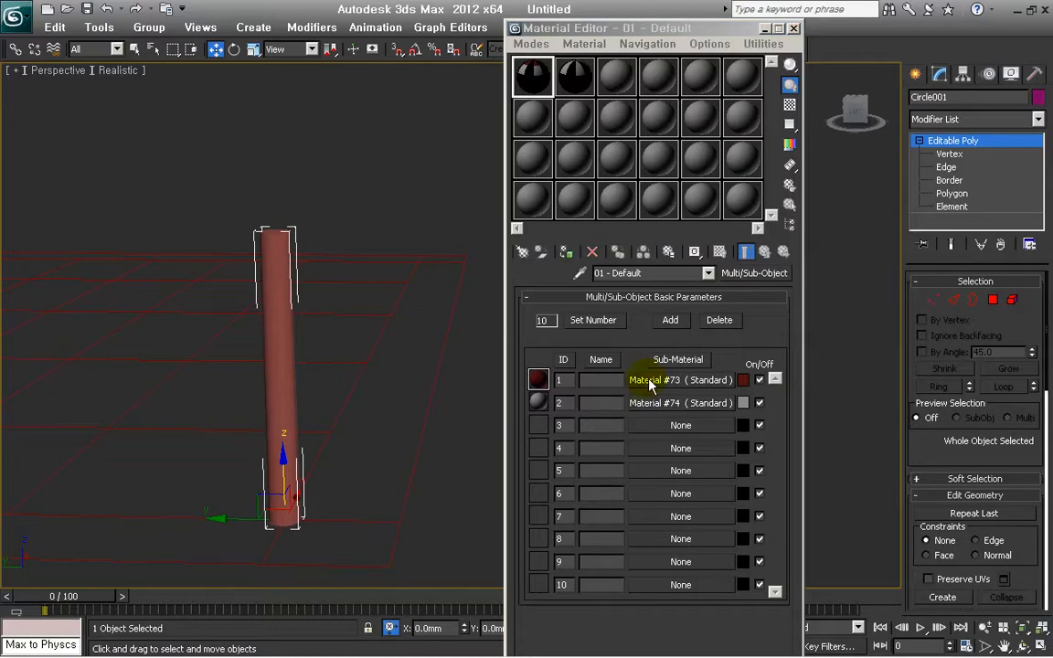
{"action": "left_click", "coordinate": [567, 253]}
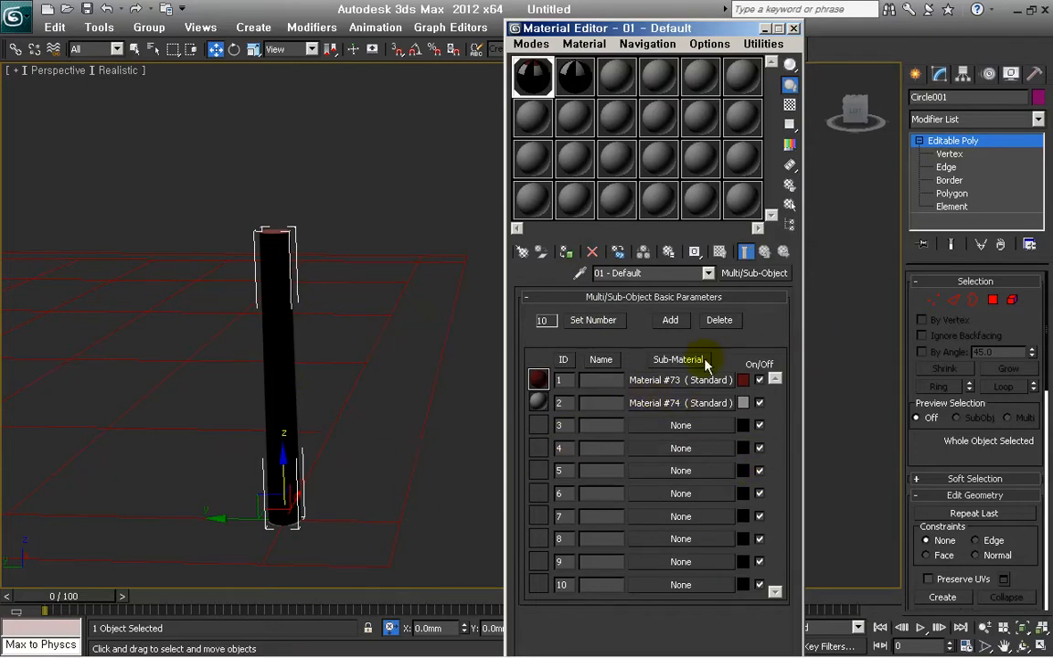
Apply sub-material Material #73 of 01 - Default directly to the column and clear the selection
{"action": "left_click_drag", "start_coordinate": [685, 382], "coordinate": [279, 376]}
{"action": "left_click", "coordinate": [388, 411]}
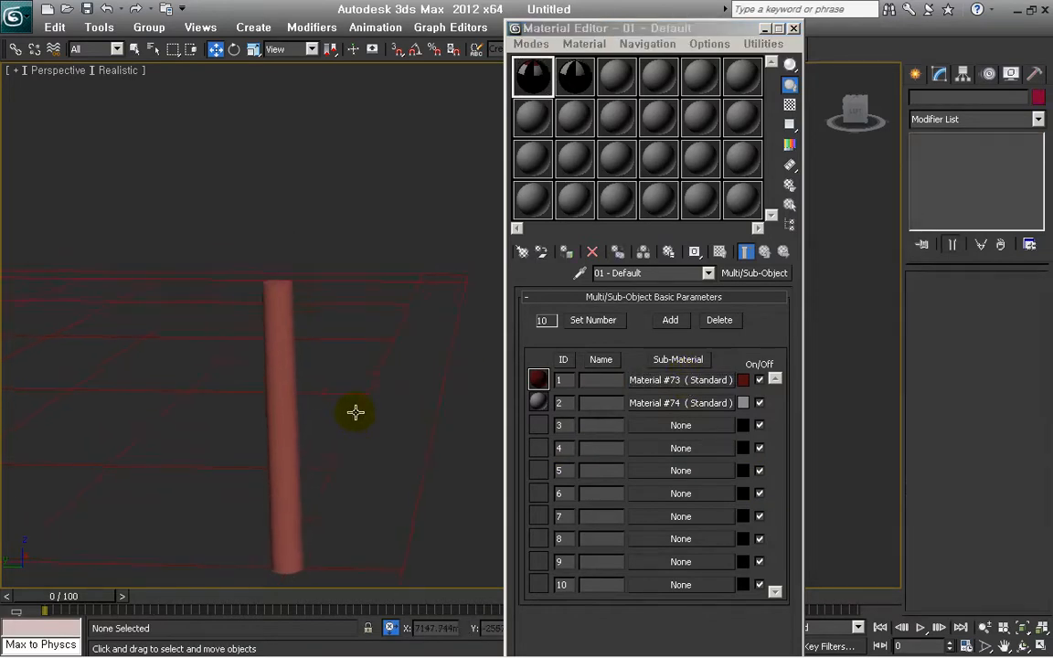
{"action": "scroll", "coordinate": [331, 385], "scroll_direction": "up", "scroll_amount": 5}
{"action": "middle_click_drag", "start_coordinate": [331, 385], "coordinate": [463, 396], "text": "alt"}
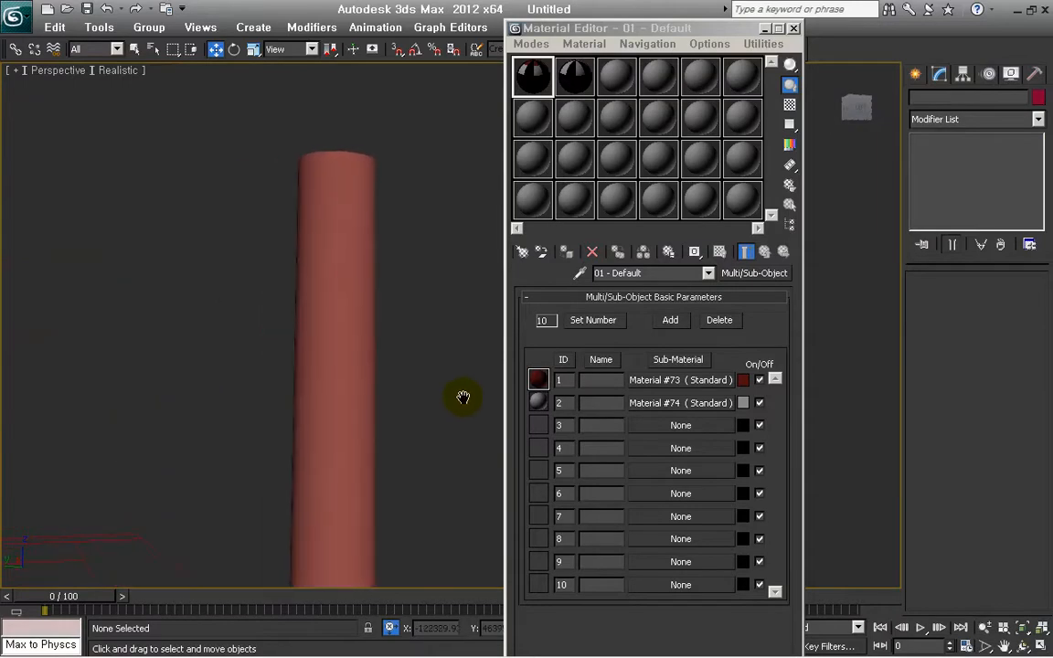
Darken the diffuse color of Material #73 to red 58, green 15, blue 15
{"action": "left_click", "coordinate": [664, 382]}
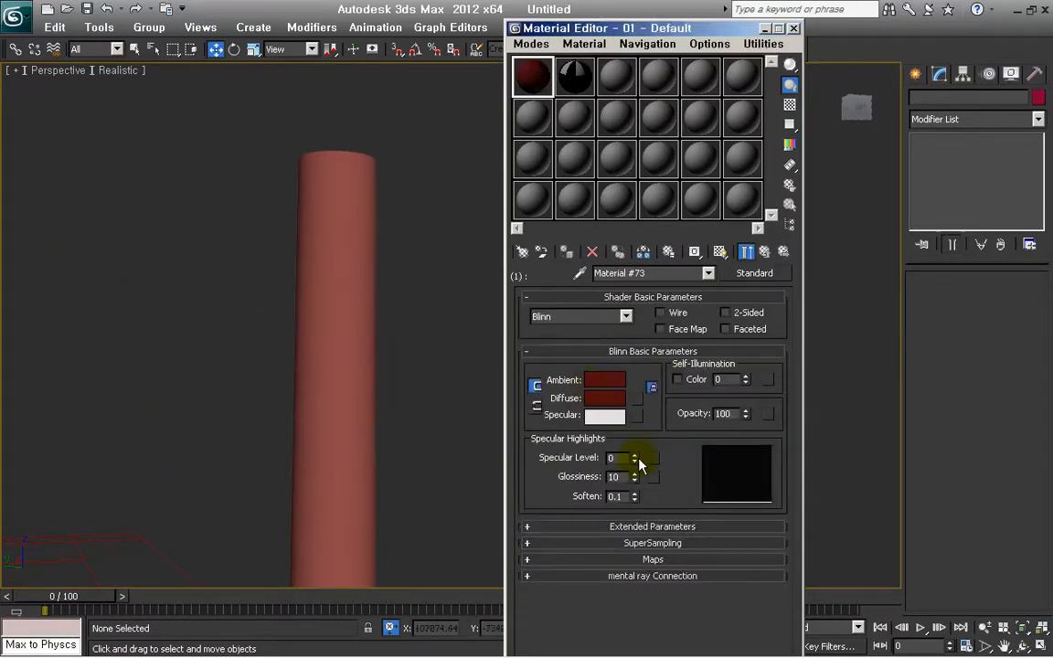
{"action": "middle_click_drag", "start_coordinate": [423, 452], "coordinate": [393, 438]}
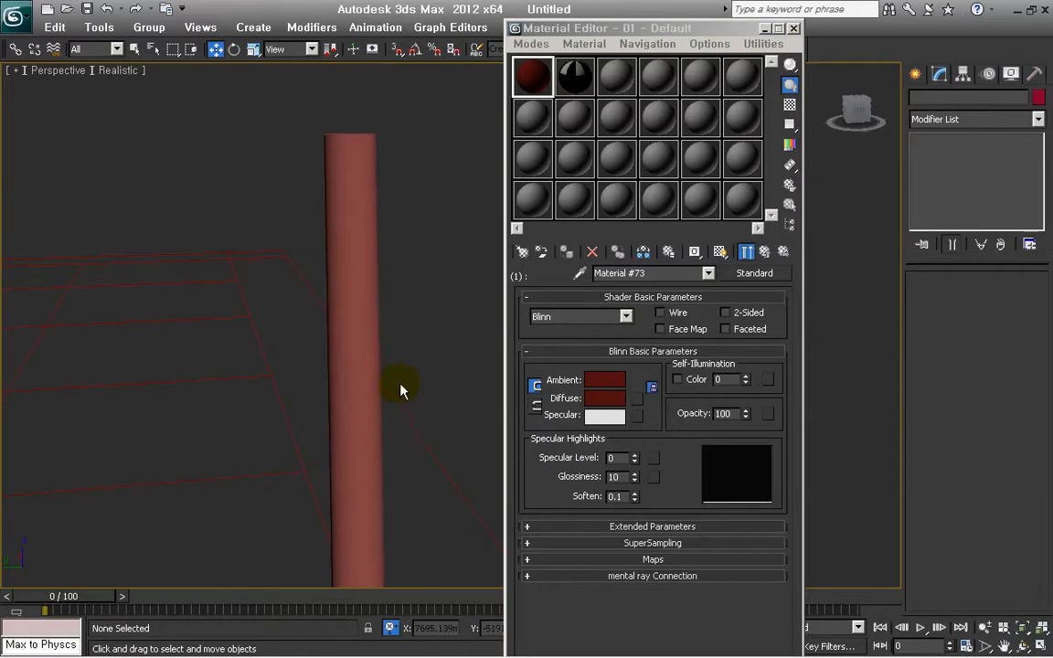
{"action": "left_click", "coordinate": [610, 400]}
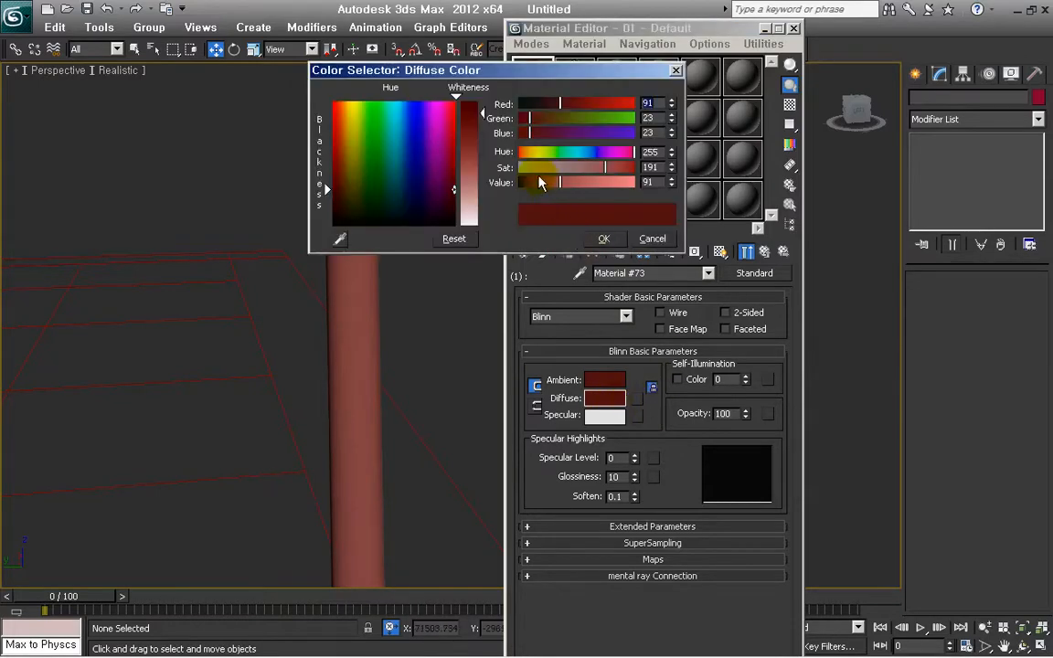
{"action": "left_click_drag", "start_coordinate": [548, 188], "coordinate": [540, 187]}
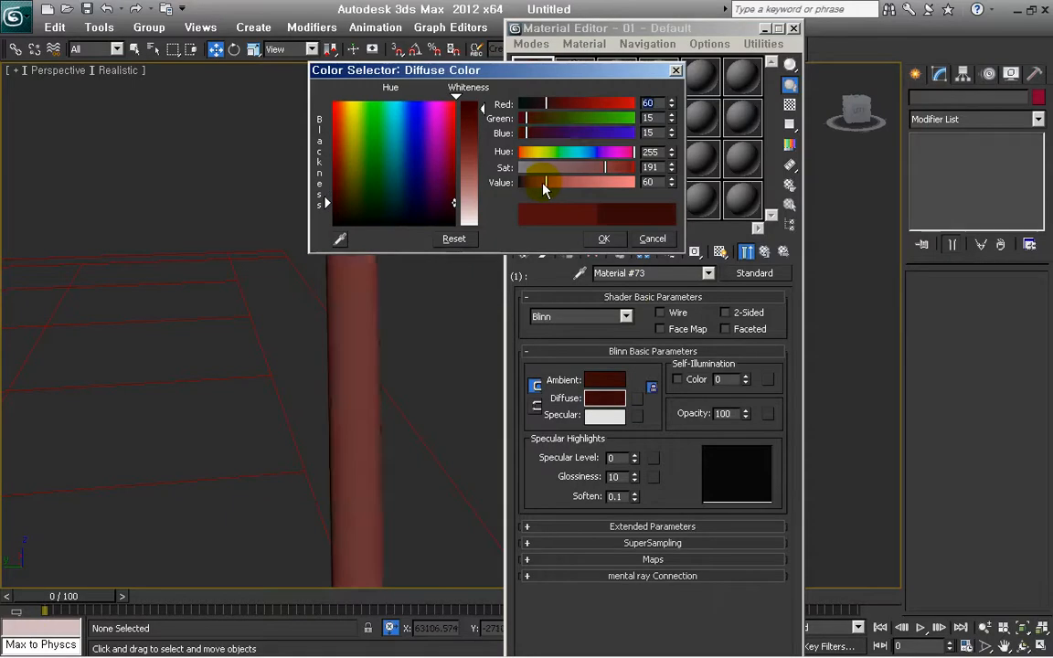
{"action": "left_click", "coordinate": [539, 183]}
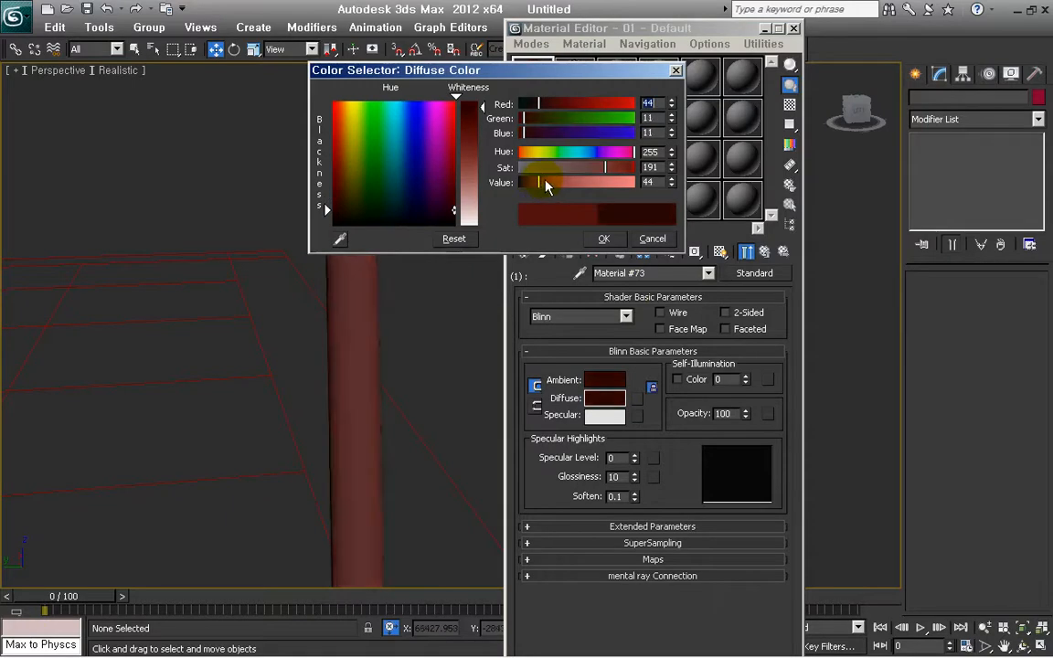
{"action": "left_click_drag", "start_coordinate": [545, 186], "coordinate": [549, 186]}
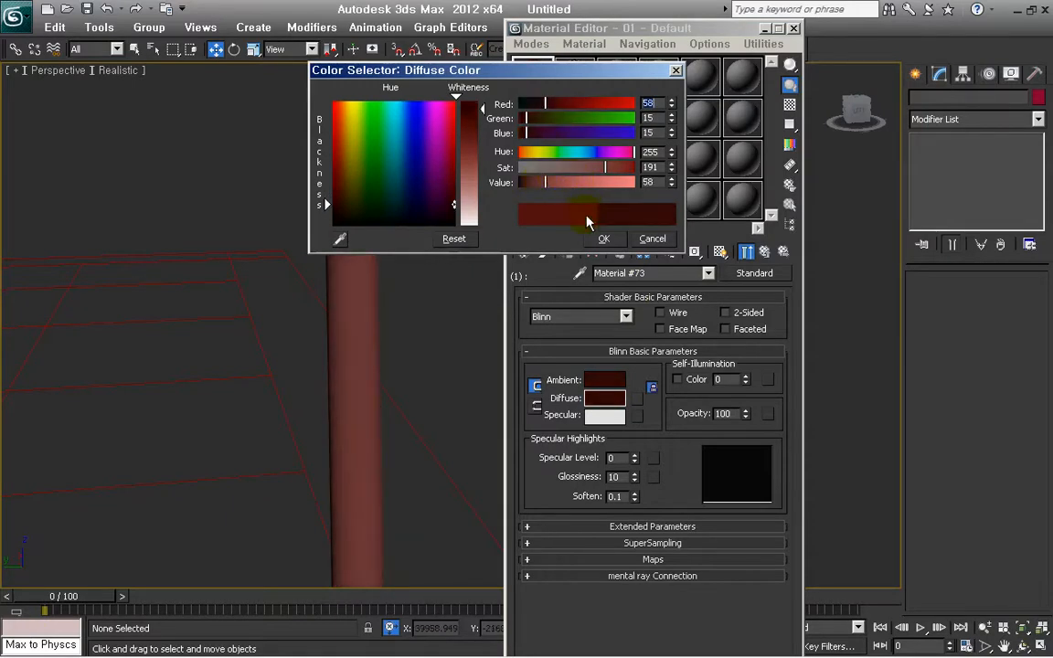
{"action": "left_click", "coordinate": [592, 242]}
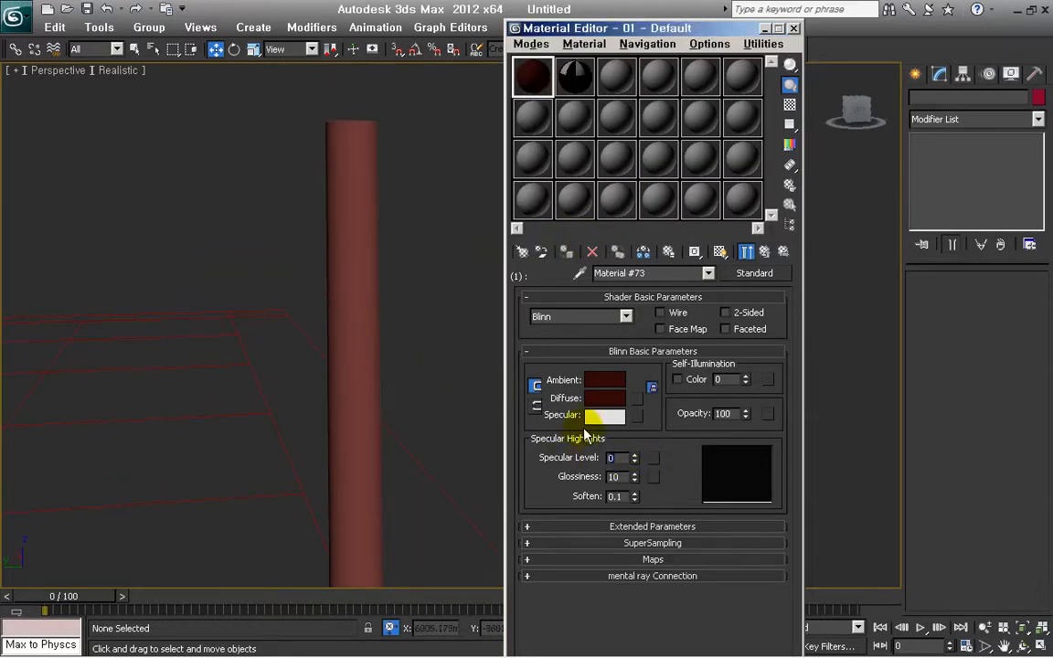
Set the Specular Level of Material #73 to 15 and close the Material Editor
{"action": "type", "text": "15"}
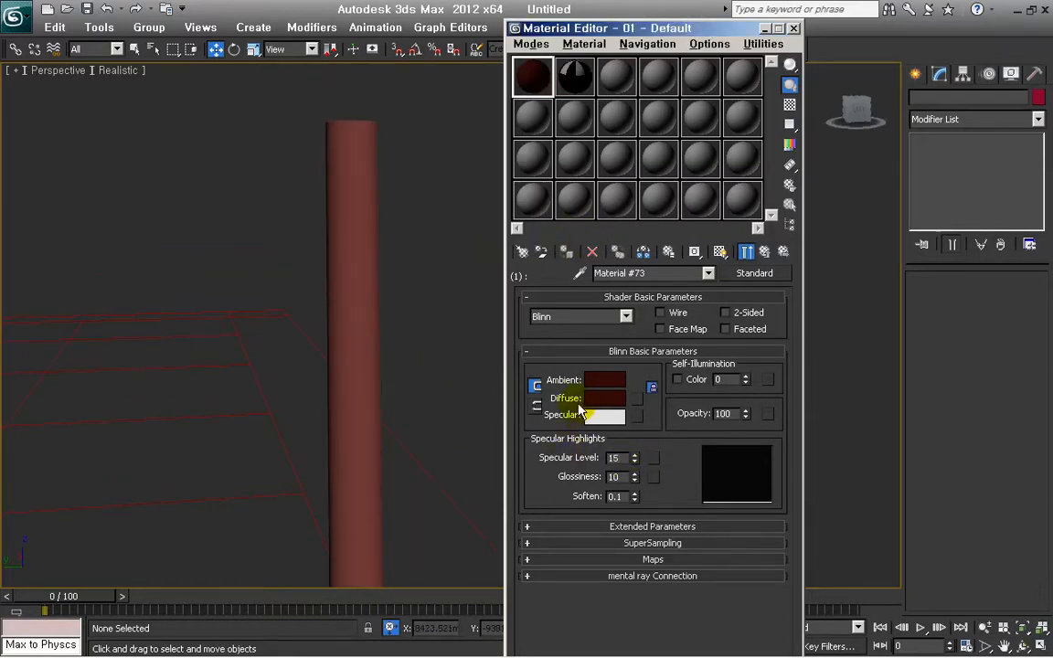
{"action": "key", "text": "Return"}
{"action": "mouse_move", "coordinate": [444, 434]}
{"action": "middle_mouse_down", "text": "alt"}
{"action": "mouse_move", "coordinate": [443, 399]}
{"action": "mouse_move", "coordinate": [445, 435]}
{"action": "middle_mouse_up", "text": "alt"}
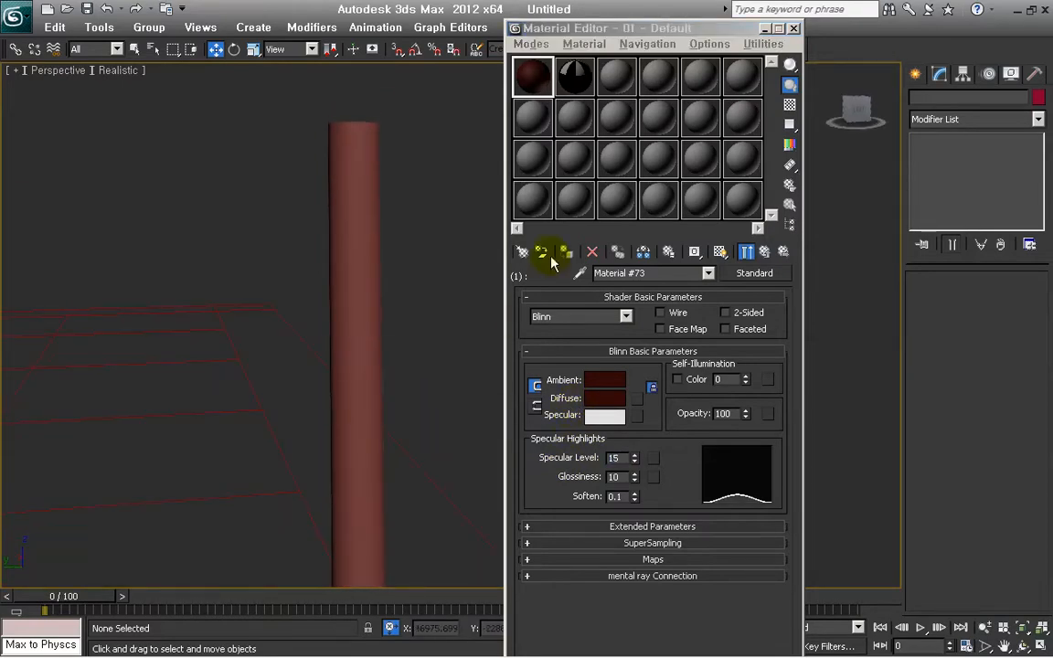
{"action": "left_click", "coordinate": [794, 31]}
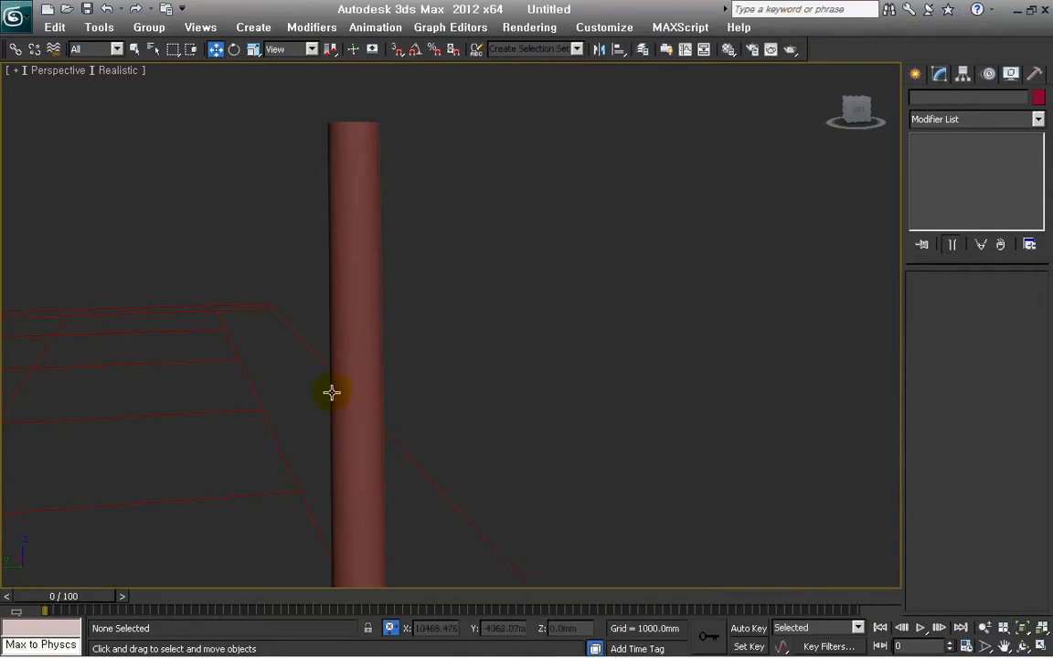
Select all polygons of the column, review their material ID and smoothing group settings, and clear the polygon selection
{"action": "left_click", "coordinate": [371, 349]}
{"action": "left_click", "coordinate": [994, 299]}
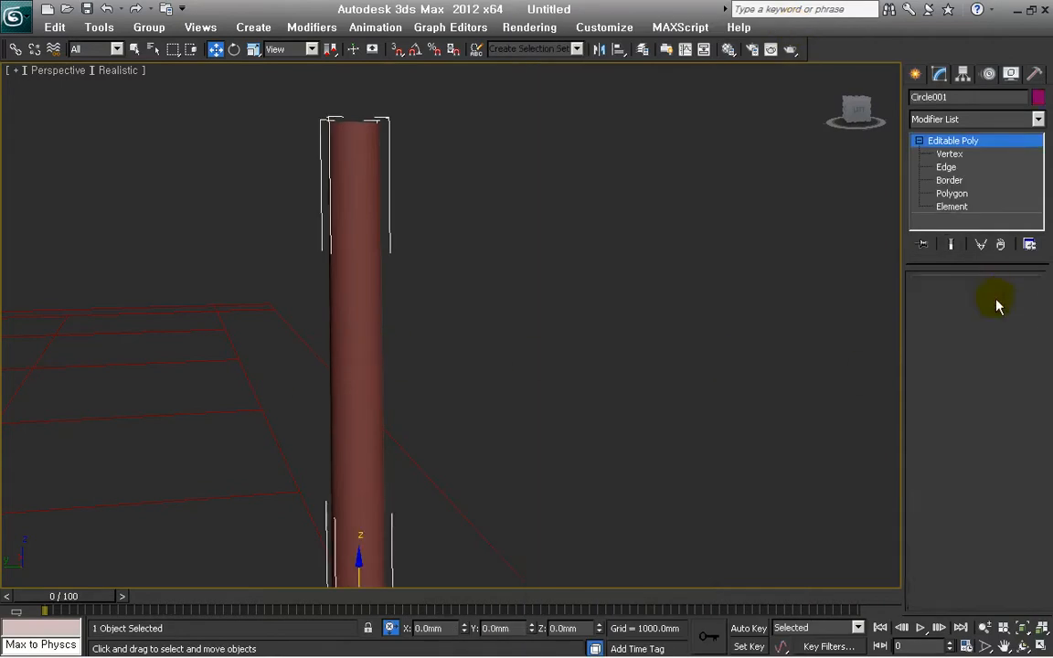
{"action": "left_click_drag", "start_coordinate": [481, 347], "coordinate": [373, 272]}
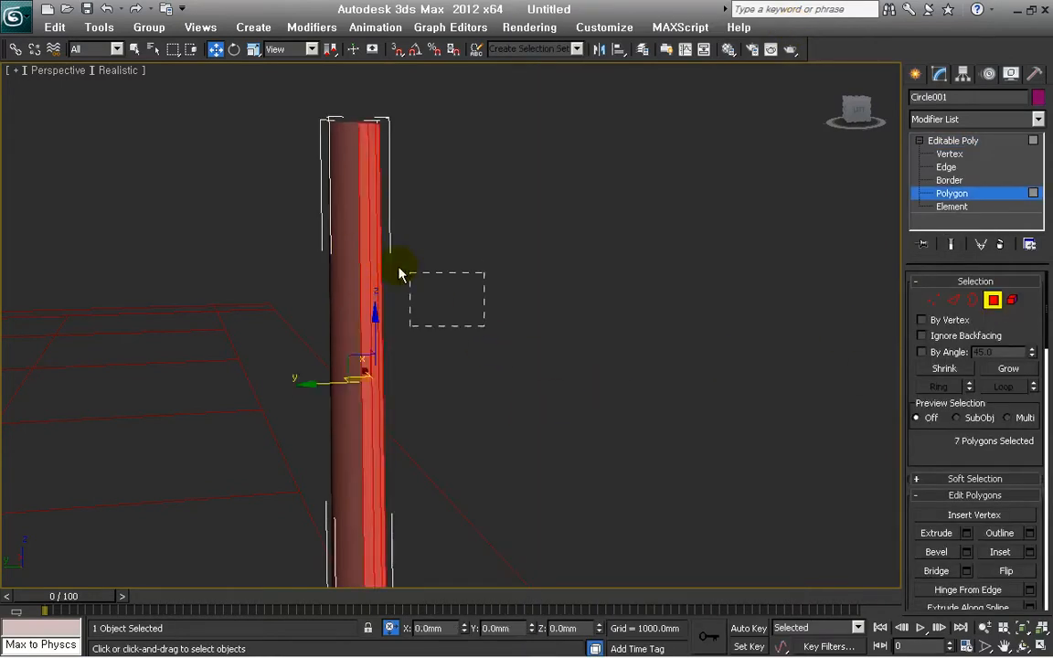
{"action": "key", "text": "ctrl+a"}
{"action": "left_click_drag", "start_coordinate": [919, 454], "coordinate": [912, 51]}
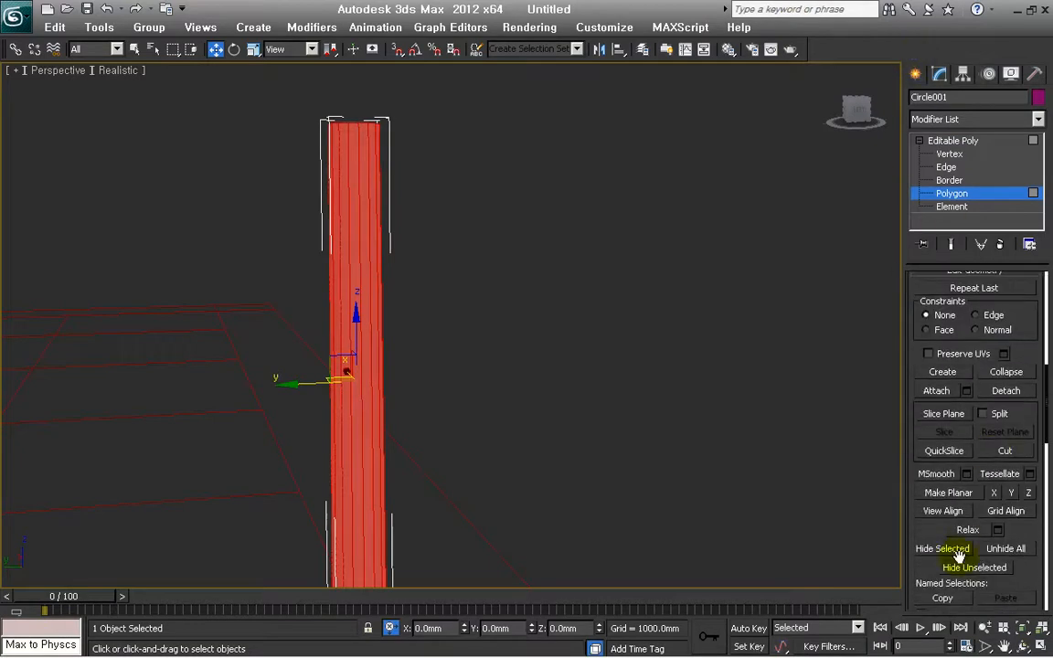
{"action": "scroll", "coordinate": [936, 526], "scroll_direction": "down", "scroll_amount": 5}
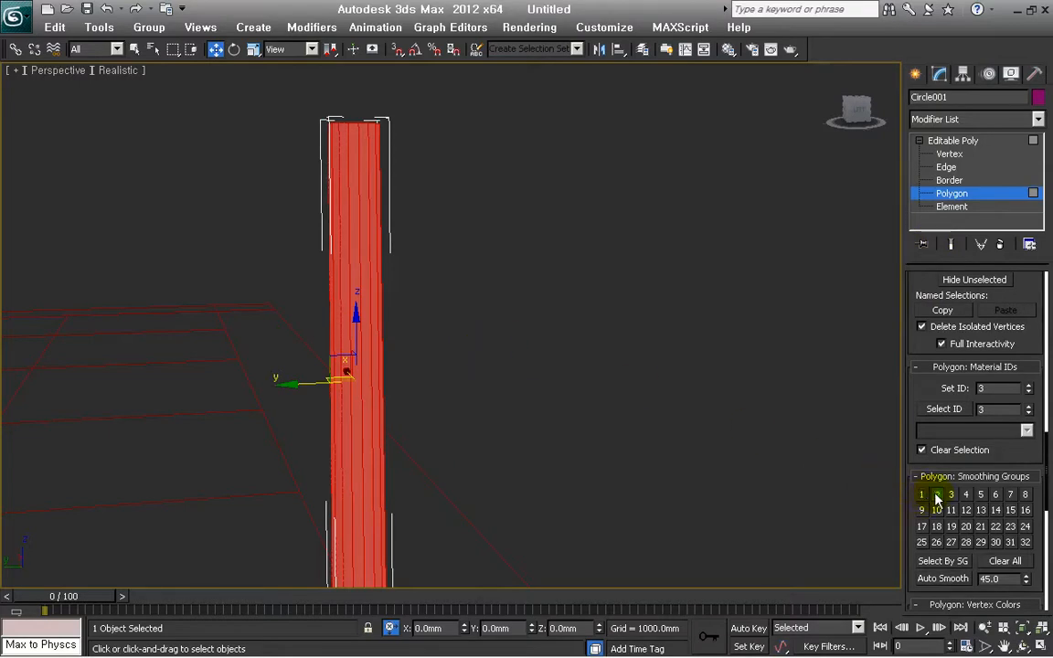
{"action": "left_click", "coordinate": [676, 461]}
{"action": "scroll", "coordinate": [660, 449], "scroll_direction": "up", "scroll_amount": 3}
{"action": "middle_click_drag", "start_coordinate": [644, 440], "coordinate": [767, 505]}
{"action": "left_click_drag", "start_coordinate": [631, 377], "coordinate": [155, 313]}
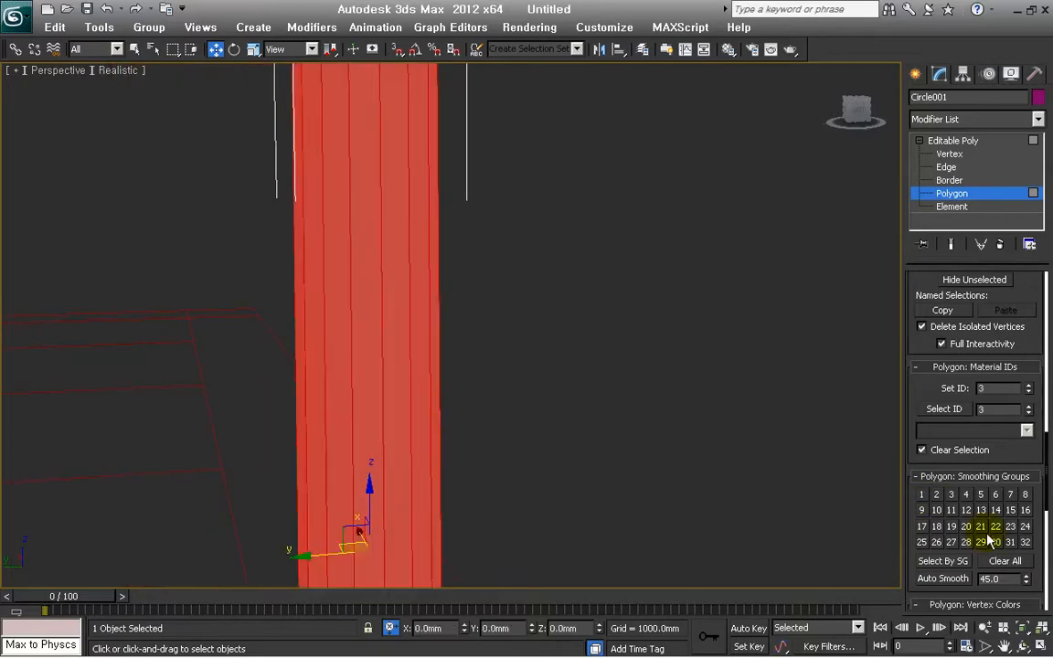
{"action": "left_click", "coordinate": [694, 484]}
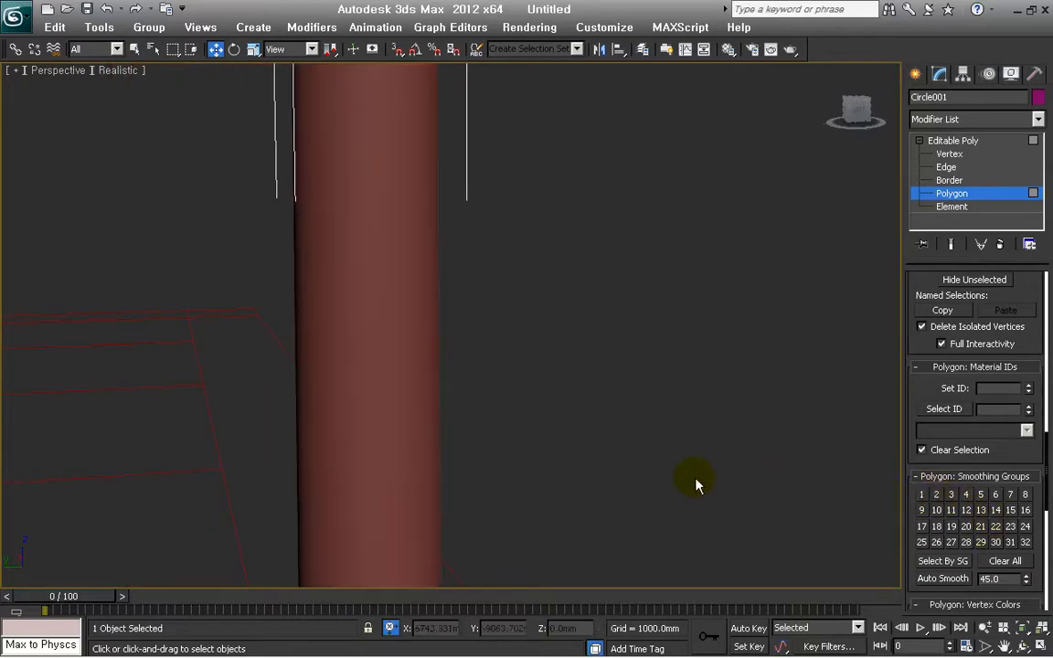
Examine the shading of the column's sides and top end up close and from different angles, and leave polygon editing
{"action": "middle_click_drag", "start_coordinate": [596, 457], "coordinate": [642, 574]}
{"action": "scroll", "coordinate": [570, 441], "scroll_direction": "up", "scroll_amount": 3}
{"action": "scroll", "coordinate": [572, 437], "scroll_direction": "up", "scroll_amount": 4}
{"action": "scroll", "coordinate": [576, 439], "scroll_direction": "down", "scroll_amount": 4}
{"action": "middle_click_drag", "start_coordinate": [651, 441], "coordinate": [681, 489]}
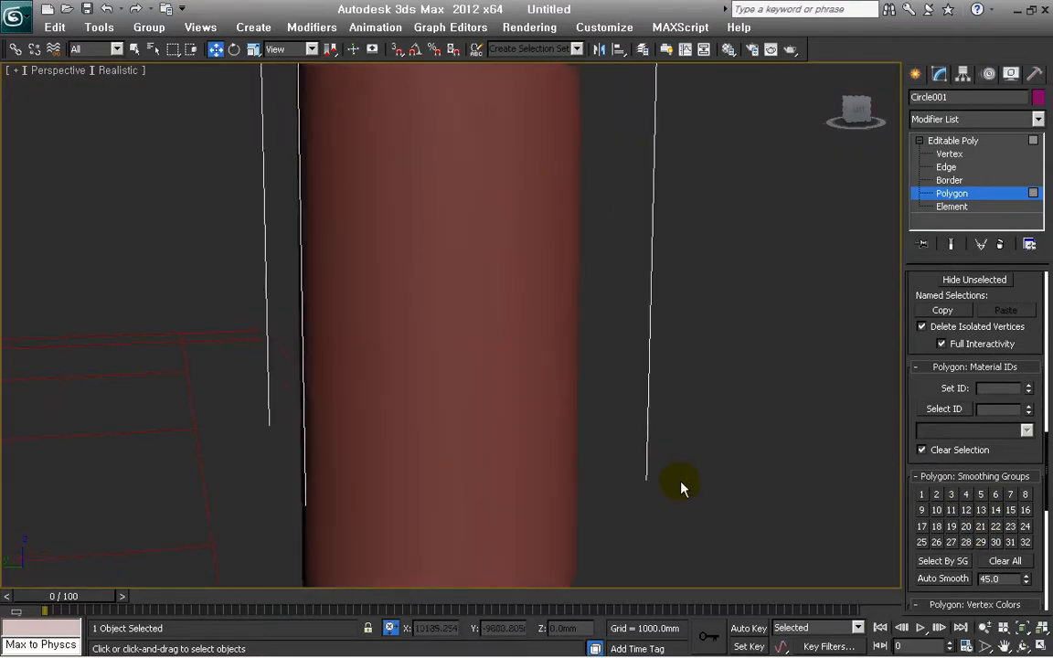
{"action": "scroll", "coordinate": [672, 483], "scroll_direction": "down", "scroll_amount": 5}
{"action": "scroll", "coordinate": [658, 468], "scroll_direction": "up", "scroll_amount": 3}
{"action": "scroll", "coordinate": [638, 451], "scroll_direction": "up", "scroll_amount": 2}
{"action": "scroll", "coordinate": [639, 452], "scroll_direction": "down", "scroll_amount": 5}
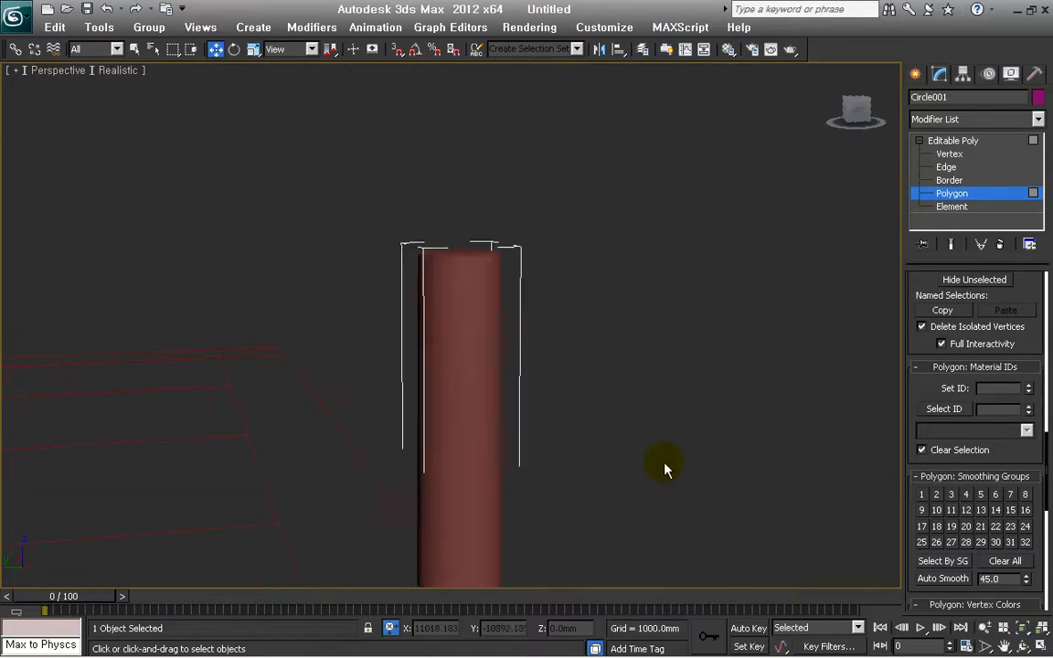
{"action": "middle_click_drag", "start_coordinate": [651, 436], "coordinate": [841, 319], "text": "alt"}
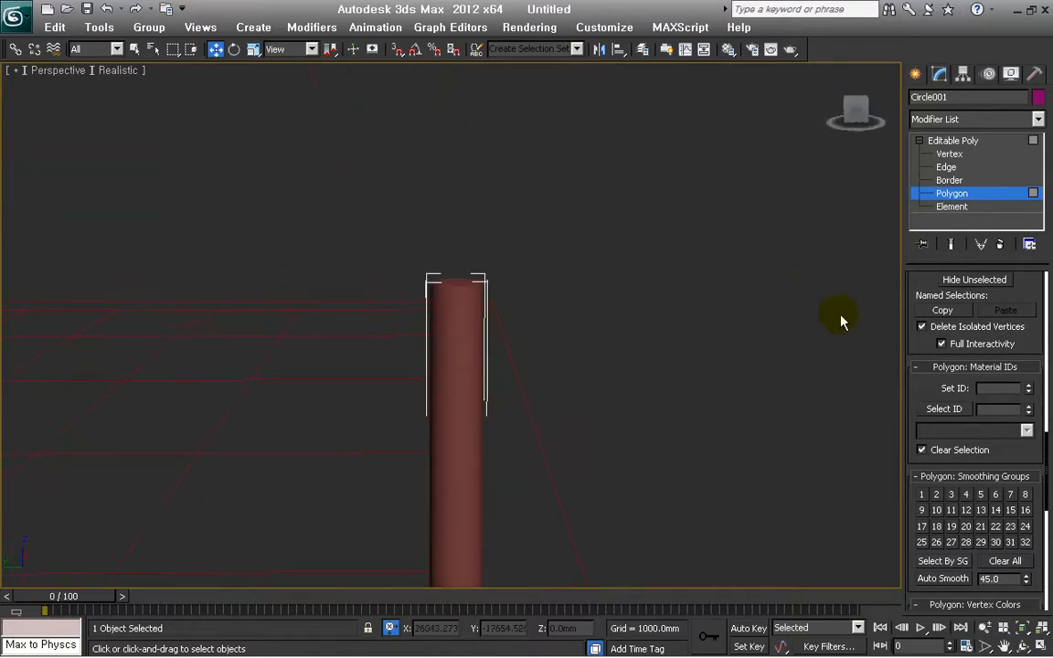
{"action": "middle_click_drag", "start_coordinate": [801, 357], "coordinate": [695, 383], "text": "alt"}
{"action": "left_click", "coordinate": [950, 141]}
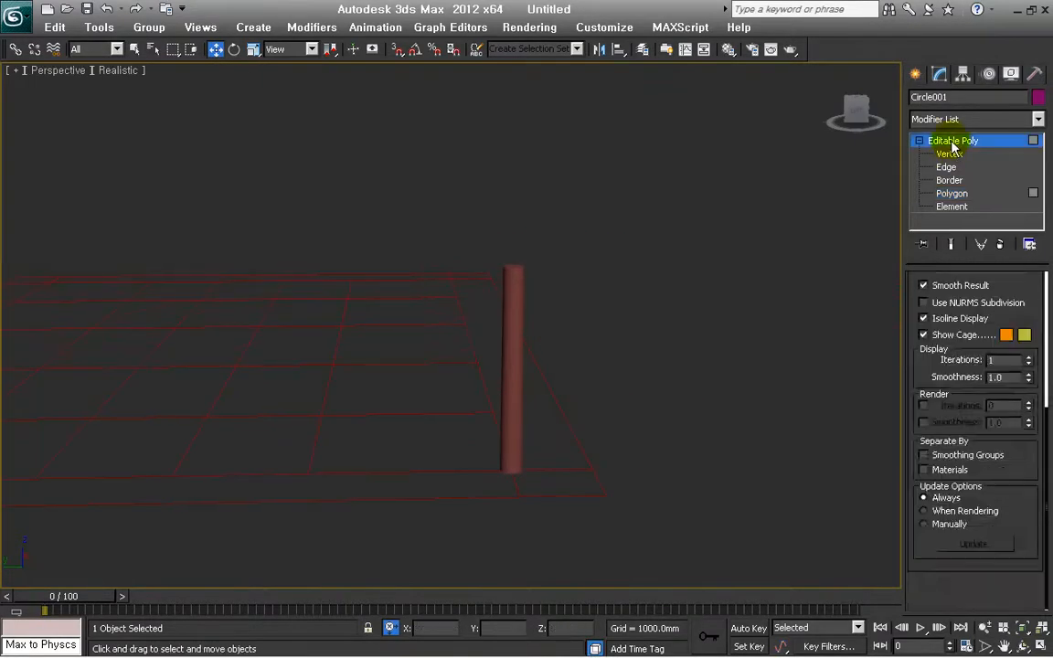
Show the column and the surrounding grid lines in a wireframe top view and turn on snapping
{"action": "middle_click_drag", "start_coordinate": [564, 509], "coordinate": [457, 526], "text": "alt"}
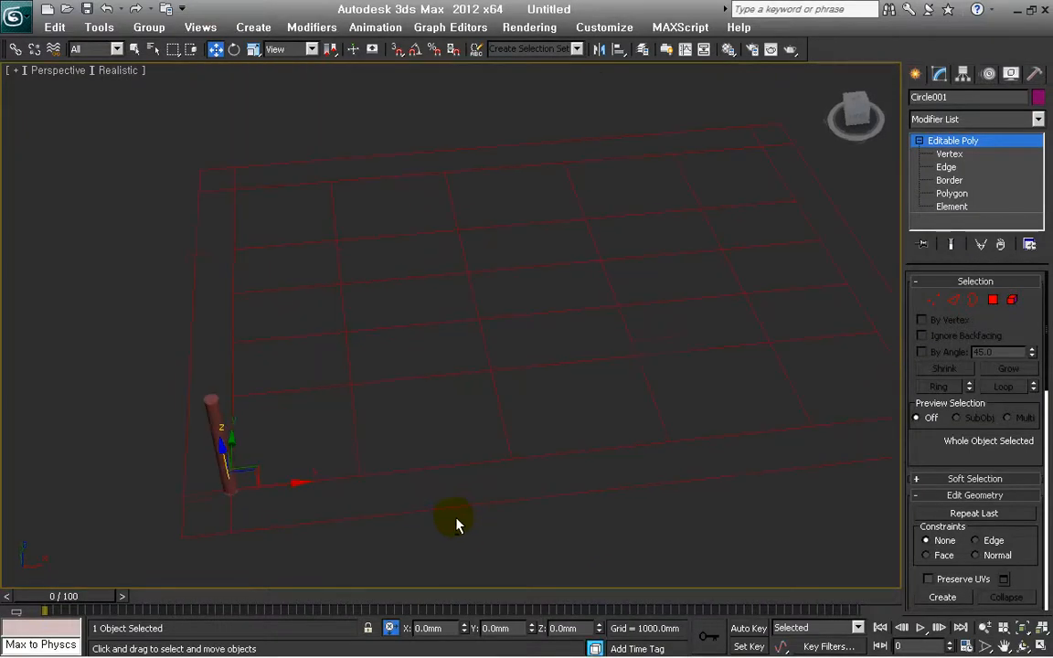
{"action": "key", "text": "t"}
{"action": "key", "text": "z"}
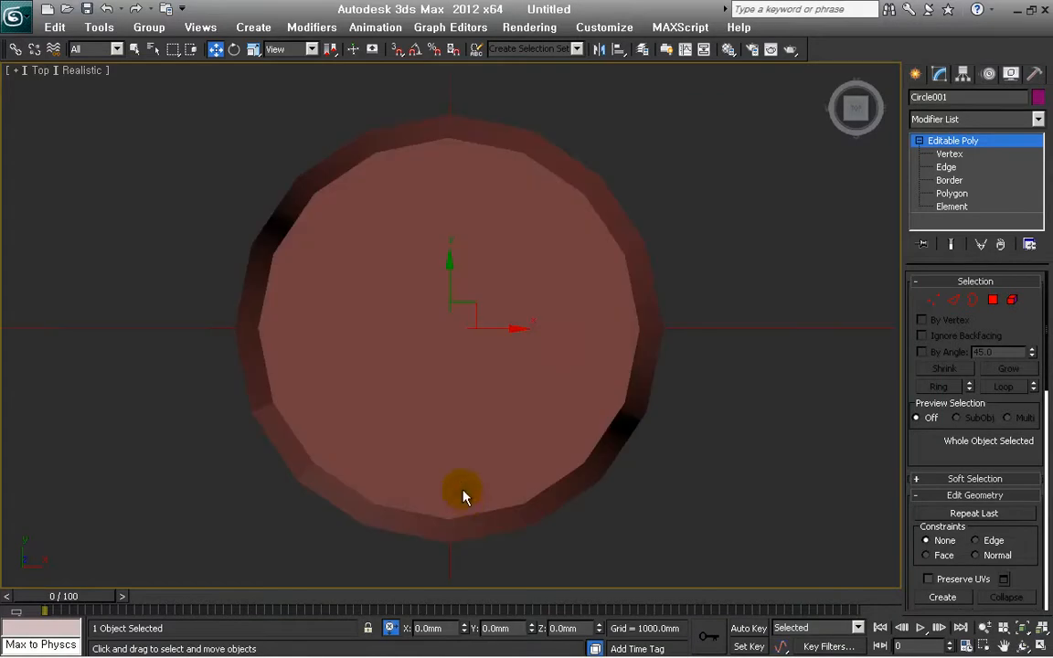
{"action": "key", "text": "F3"}
{"action": "middle_click_drag", "start_coordinate": [613, 487], "coordinate": [475, 501]}
{"action": "scroll", "coordinate": [475, 502], "scroll_direction": "down", "scroll_amount": 3}
{"action": "middle_click_drag", "start_coordinate": [643, 432], "coordinate": [417, 489]}
{"action": "scroll", "coordinate": [417, 489], "scroll_direction": "down", "scroll_amount": 3}
{"action": "middle_click_drag", "start_coordinate": [723, 461], "coordinate": [420, 520]}
{"action": "scroll", "coordinate": [421, 520], "scroll_direction": "down", "scroll_amount": 3}
{"action": "middle_click_drag", "start_coordinate": [583, 451], "coordinate": [448, 532]}
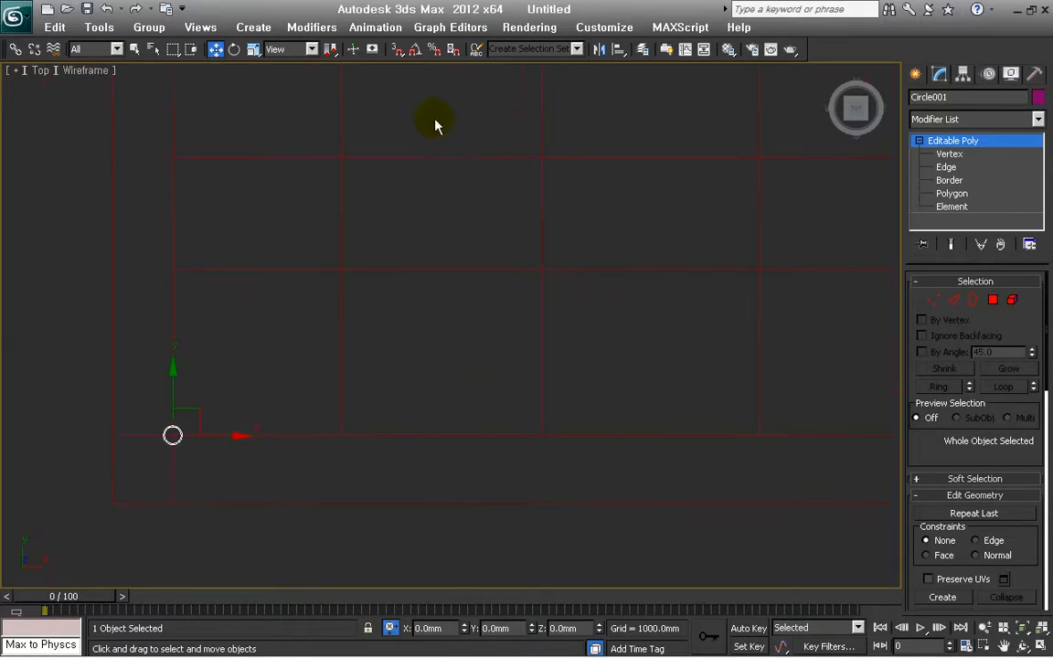
{"action": "left_click", "coordinate": [401, 49]}
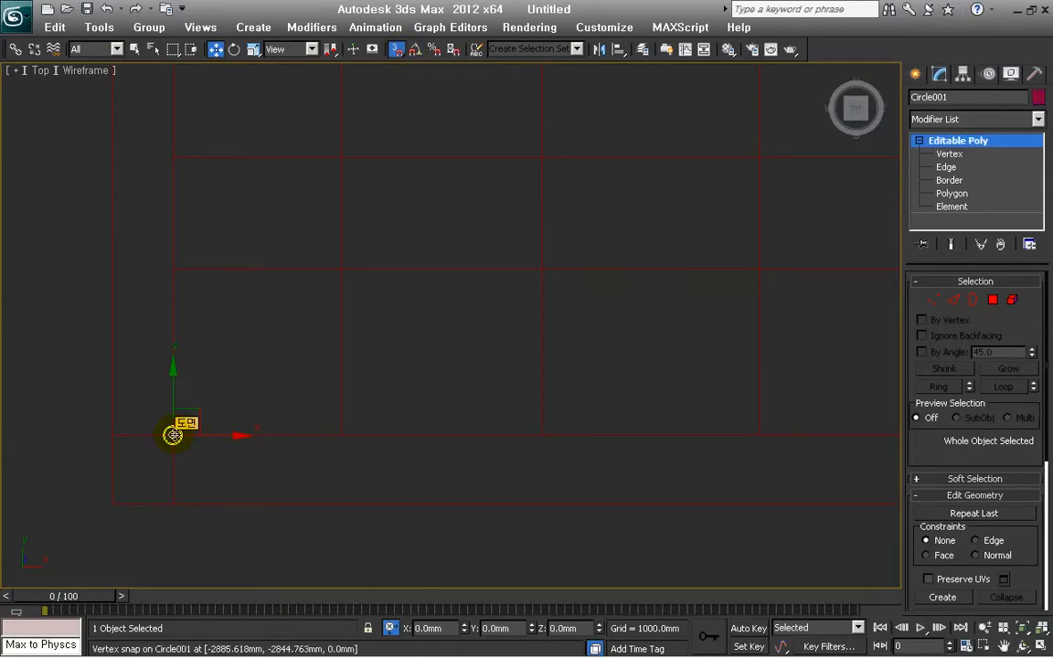
Copy the corner column along the plan's bottom row to the second and third grid intersections
{"action": "left_click_drag", "start_coordinate": [172, 434], "coordinate": [340, 435], "text": "shift"}
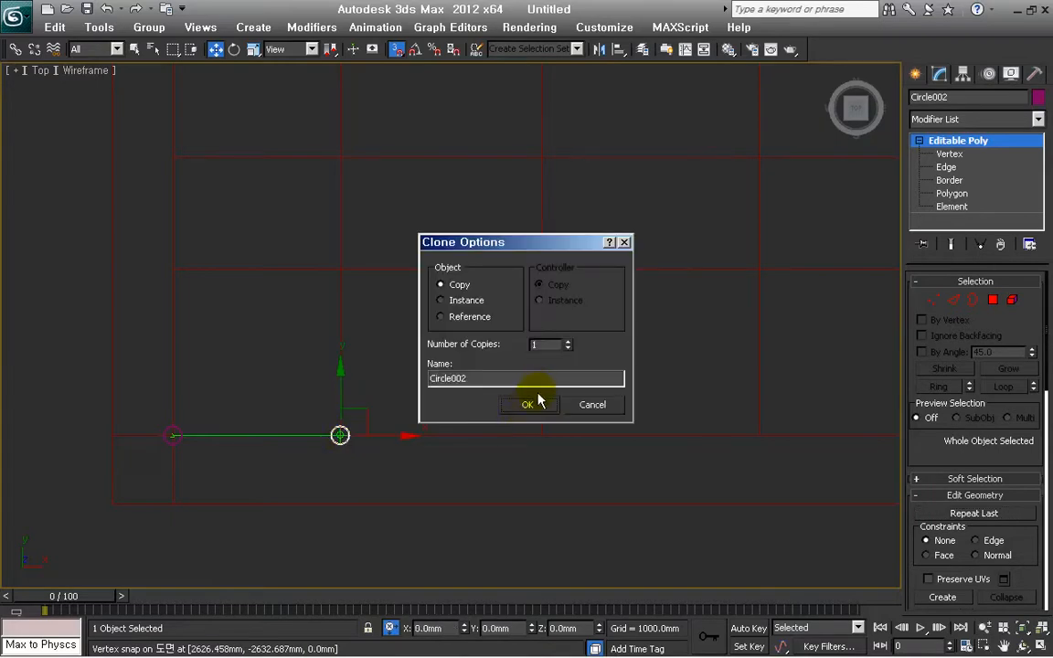
{"action": "left_click", "coordinate": [528, 405]}
{"action": "left_click_drag", "start_coordinate": [340, 434], "coordinate": [542, 435], "text": "shift"}
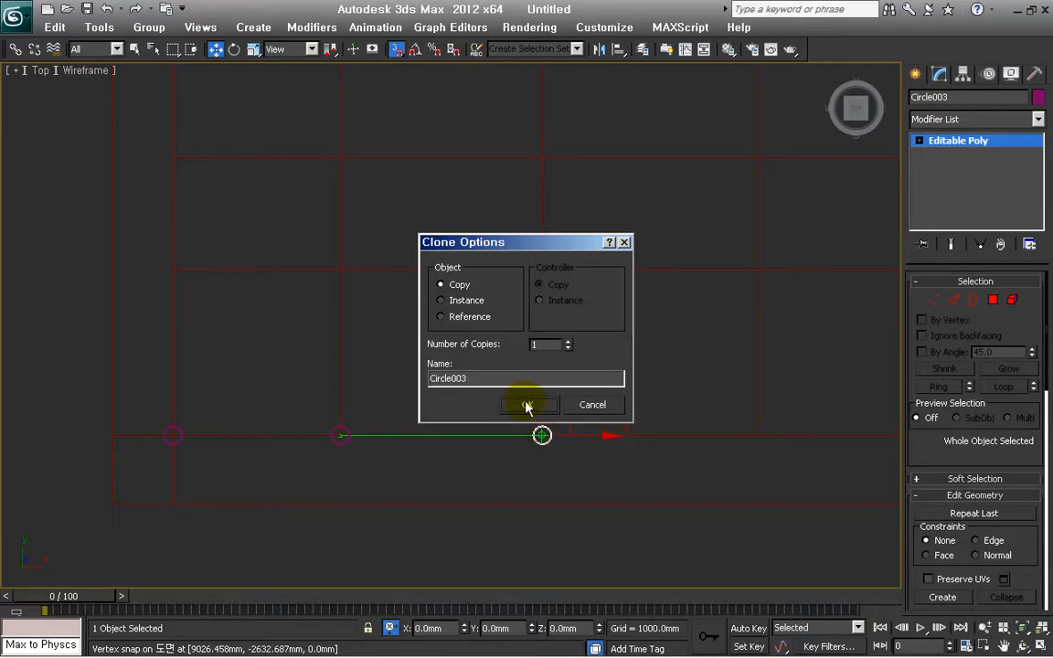
{"action": "left_click", "coordinate": [526, 407]}
Copy the column to the remaining three grid intersections of the bottom row, ending at the bottom-right corner
{"action": "middle_click_drag", "start_coordinate": [692, 529], "coordinate": [332, 552]}
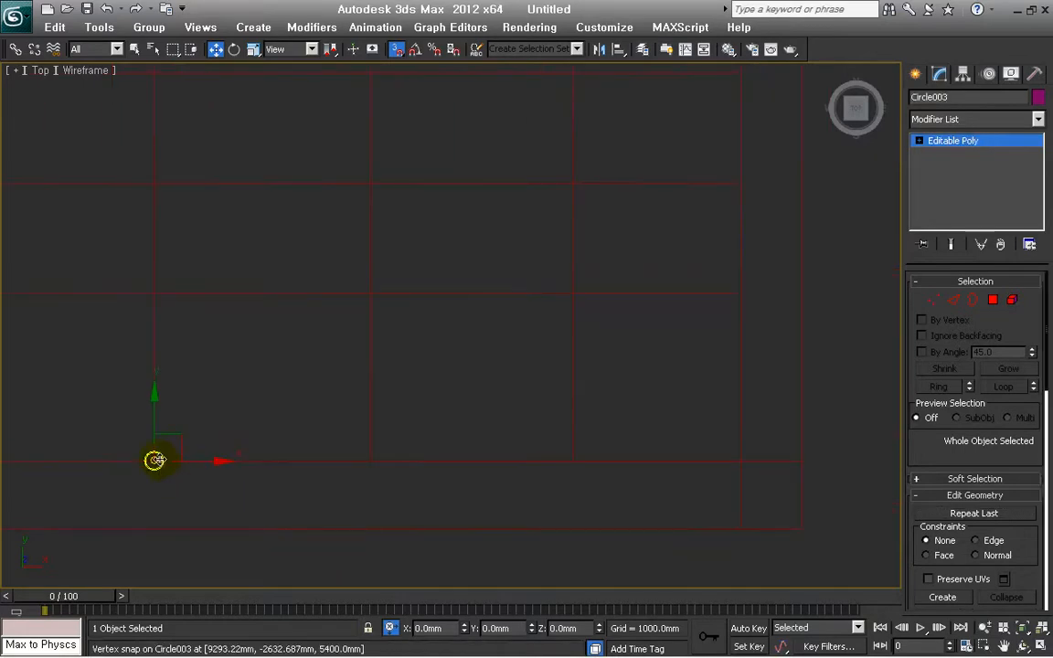
{"action": "left_click_drag", "start_coordinate": [155, 459], "coordinate": [572, 462], "text": "shift"}
{"action": "left_click", "coordinate": [528, 404]}
{"action": "left_click", "coordinate": [539, 408]}
{"action": "middle_click_drag", "start_coordinate": [686, 523], "coordinate": [519, 523]}
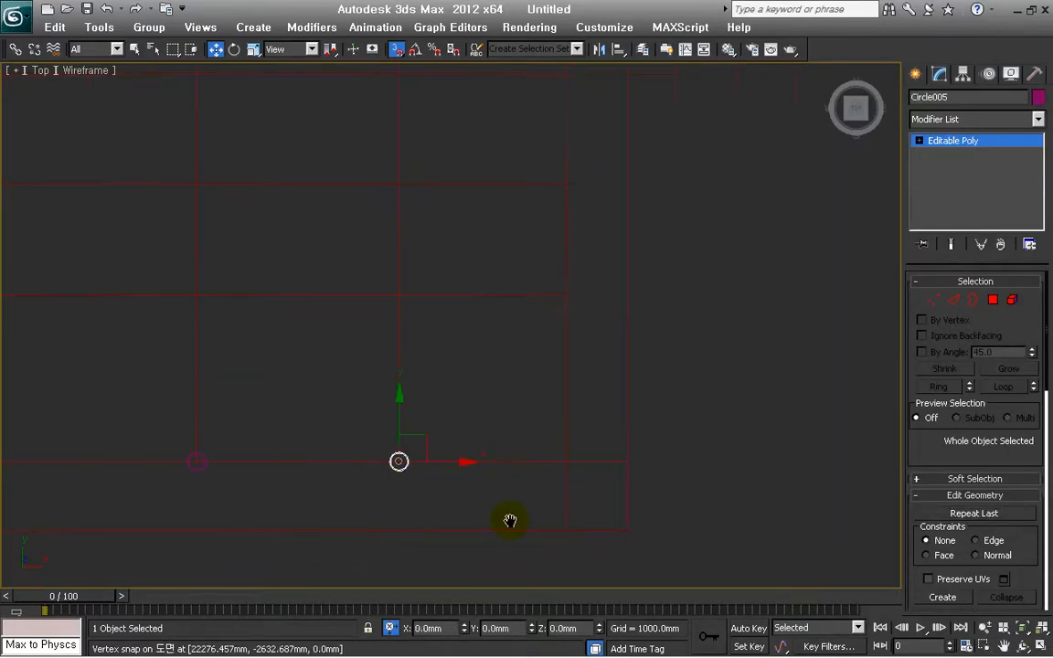
{"action": "left_click_drag", "start_coordinate": [397, 460], "coordinate": [566, 462], "text": "shift"}
{"action": "left_click", "coordinate": [527, 408]}
Copy the bottom-right corner column up the right edge to the next two grid intersections
{"action": "middle_click_drag", "start_coordinate": [489, 531], "coordinate": [489, 573]}
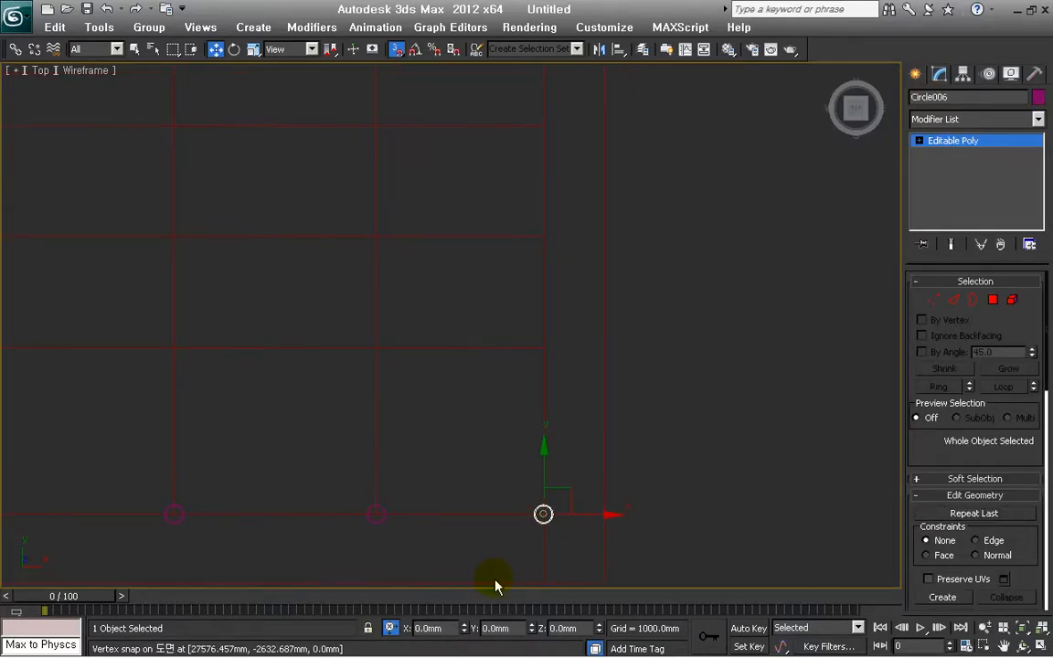
{"action": "left_click_drag", "start_coordinate": [542, 513], "coordinate": [543, 346], "text": "shift"}
{"action": "left_click", "coordinate": [525, 404]}
{"action": "middle_click_drag", "start_coordinate": [608, 374], "coordinate": [542, 530]}
{"action": "left_click_drag", "start_coordinate": [476, 500], "coordinate": [477, 388], "text": "shift"}
{"action": "left_click", "coordinate": [526, 407]}
Review the snap settings and finish the right edge with two evenly spaced column copies and a single copy at the top-right corner
{"action": "middle_click_drag", "start_coordinate": [678, 383], "coordinate": [698, 494]}
{"action": "right_click", "coordinate": [399, 51]}
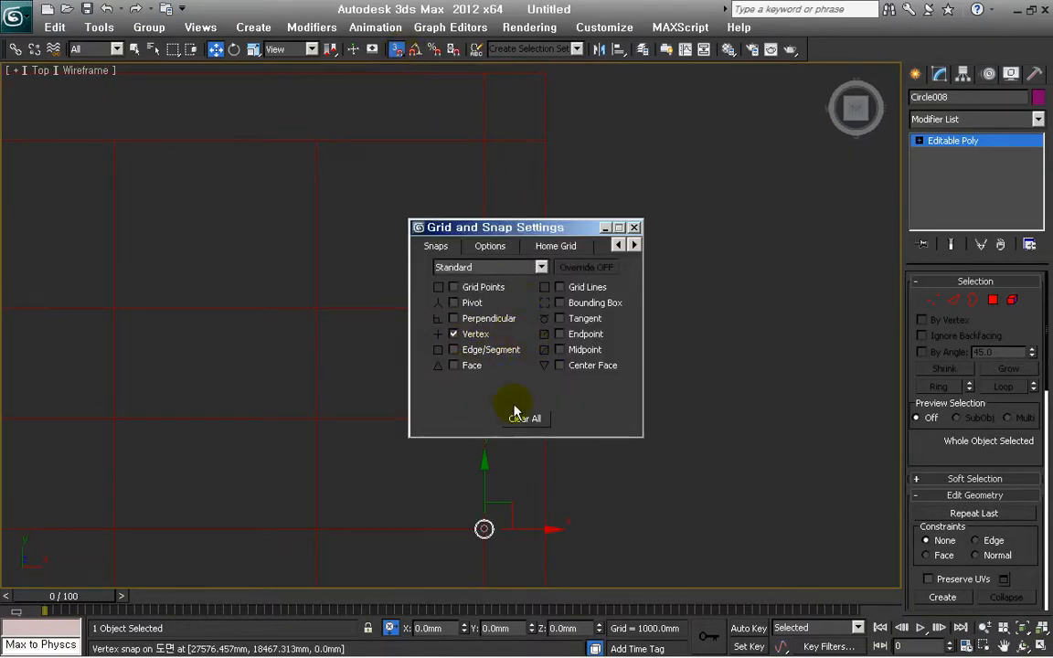
{"action": "left_click", "coordinate": [634, 228]}
{"action": "left_click_drag", "start_coordinate": [483, 529], "coordinate": [484, 420], "text": "shift"}
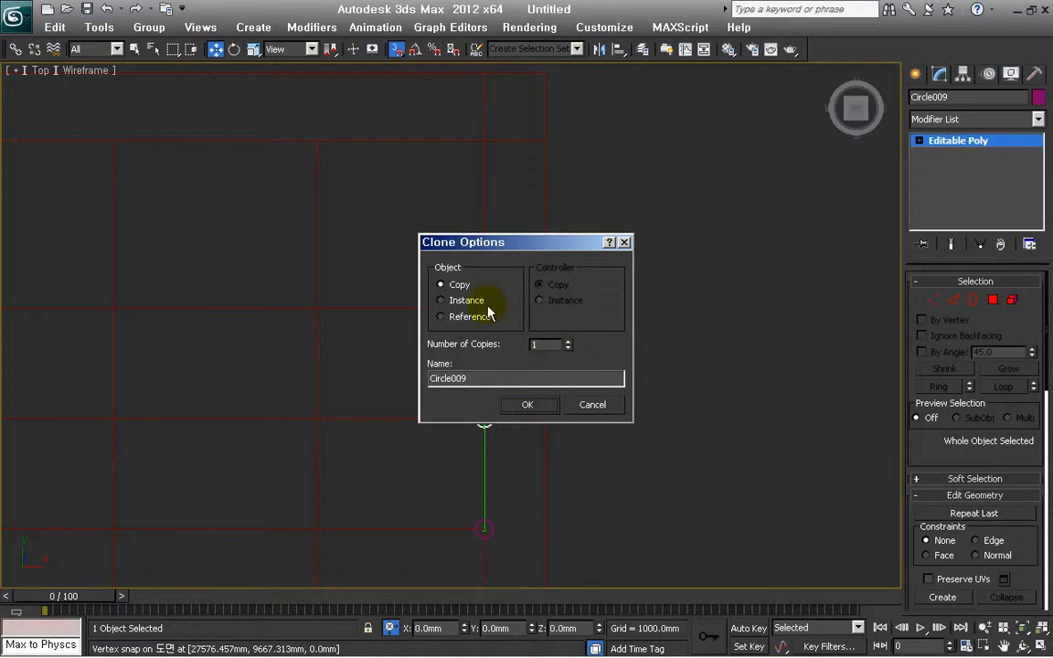
{"action": "left_click", "coordinate": [568, 342]}
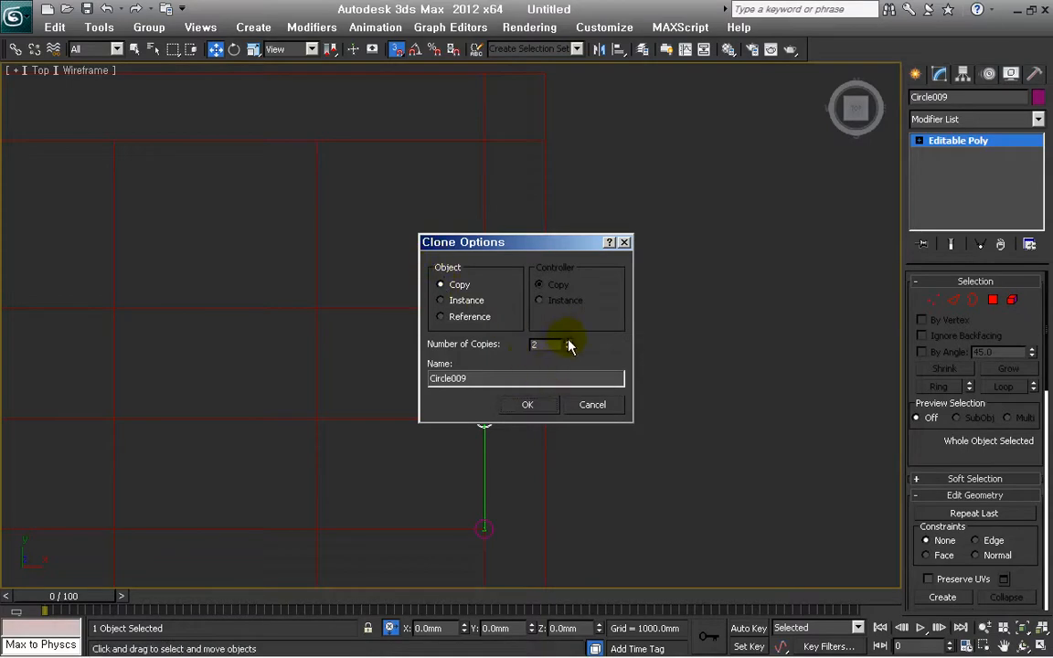
{"action": "left_click", "coordinate": [536, 408]}
{"action": "middle_click_drag", "start_coordinate": [646, 385], "coordinate": [639, 533]}
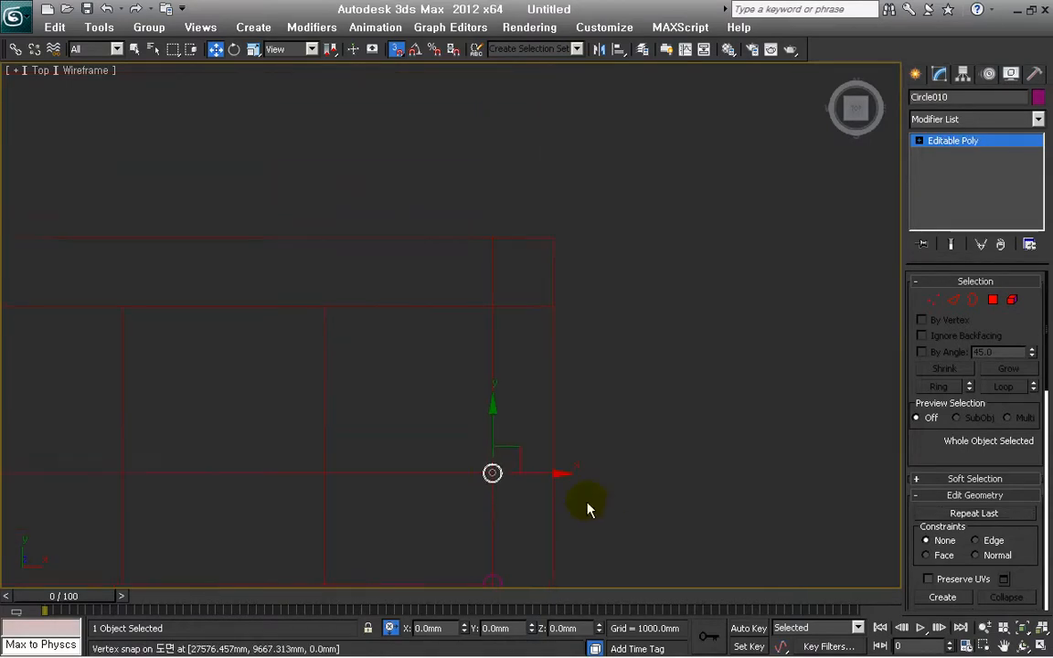
{"action": "left_click_drag", "start_coordinate": [492, 474], "coordinate": [492, 306], "text": "shift"}
{"action": "left_click", "coordinate": [527, 405]}
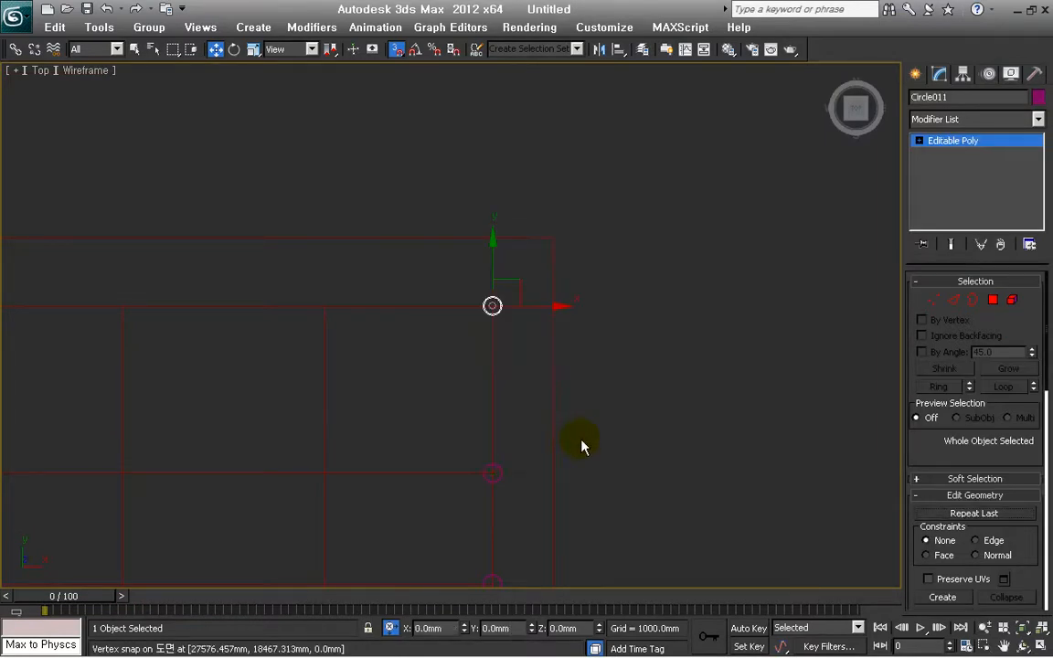
Copy the bottom-left corner column up the left edge to the next intersection, and add 2 more copies at the following row spacing
{"action": "scroll", "coordinate": [711, 443], "scroll_direction": "down", "scroll_amount": 2}
{"action": "middle_click_drag", "start_coordinate": [565, 488], "coordinate": [636, 502]}
{"action": "scroll", "coordinate": [604, 493], "scroll_direction": "up", "scroll_amount": 3}
{"action": "scroll", "coordinate": [624, 519], "scroll_direction": "up", "scroll_amount": 4}
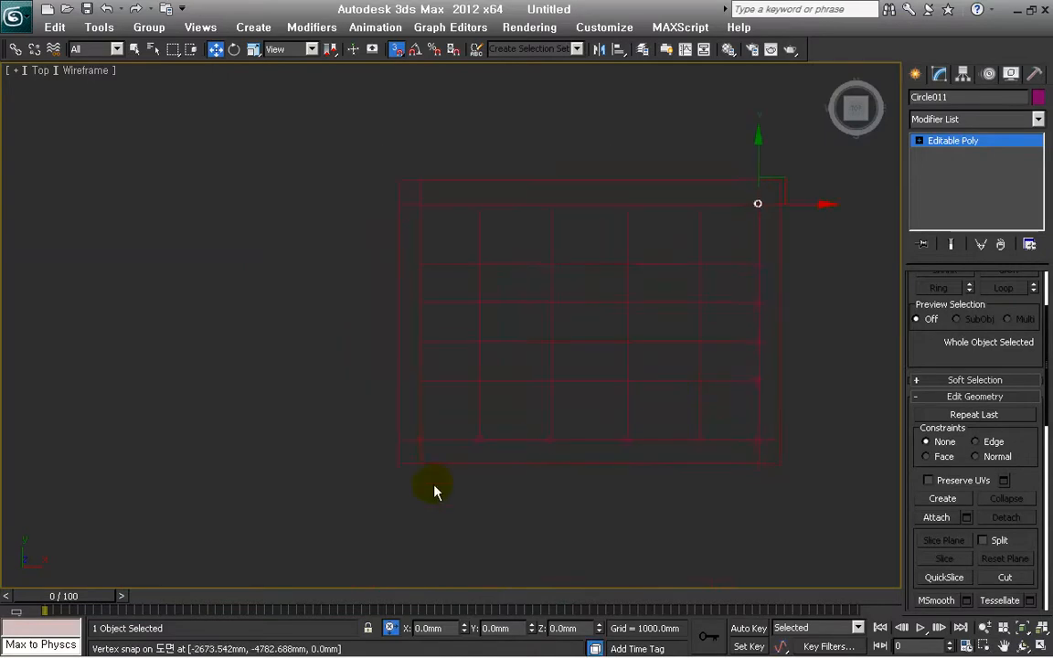
{"action": "scroll", "coordinate": [503, 447], "scroll_direction": "up", "scroll_amount": 2}
{"action": "mouse_move", "coordinate": [485, 546]}
{"action": "left_mouse_down"}
{"action": "mouse_move", "coordinate": [477, 538]}
{"action": "mouse_move", "coordinate": [503, 378]}
{"action": "mouse_move", "coordinate": [477, 301]}
{"action": "left_mouse_up"}
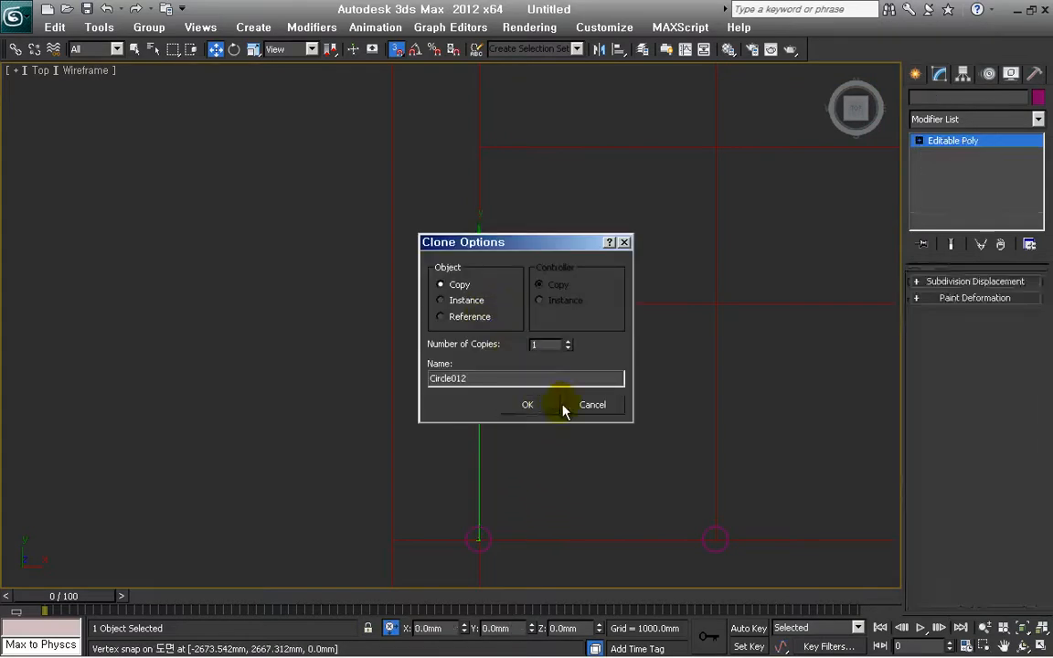
{"action": "left_click", "coordinate": [526, 404]}
{"action": "mouse_move", "coordinate": [465, 512]}
{"action": "left_mouse_down", "text": "shift"}
{"action": "mouse_move", "coordinate": [461, 365]}
{"action": "mouse_move", "coordinate": [488, 374]}
{"action": "left_mouse_up", "text": "shift"}
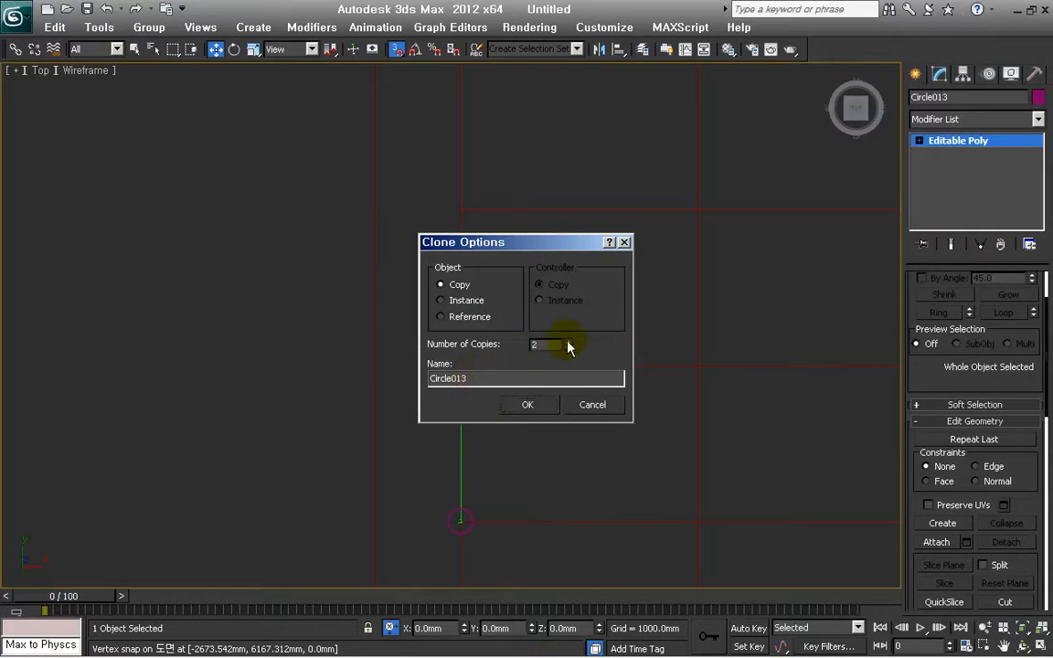
{"action": "left_click", "coordinate": [535, 407]}
Copy the column to the last two grid intersections of the left edge, ending at the top-left corner
{"action": "mouse_move", "coordinate": [619, 408]}
{"action": "middle_mouse_down"}
{"action": "mouse_move", "coordinate": [592, 556]}
{"action": "mouse_move", "coordinate": [597, 610]}
{"action": "middle_mouse_up"}
{"action": "mouse_move", "coordinate": [438, 416]}
{"action": "left_mouse_down", "text": "shift"}
{"action": "mouse_move", "coordinate": [446, 296]}
{"action": "mouse_move", "coordinate": [436, 256]}
{"action": "left_mouse_up", "text": "shift"}
{"action": "left_click", "coordinate": [527, 411]}
{"action": "middle_click_drag", "start_coordinate": [669, 370], "coordinate": [573, 546]}
{"action": "scroll", "coordinate": [574, 546], "scroll_direction": "down", "scroll_amount": 3}
{"action": "middle_click_drag", "start_coordinate": [552, 442], "coordinate": [490, 482]}
{"action": "scroll", "coordinate": [490, 482], "scroll_direction": "up", "scroll_amount": 2}
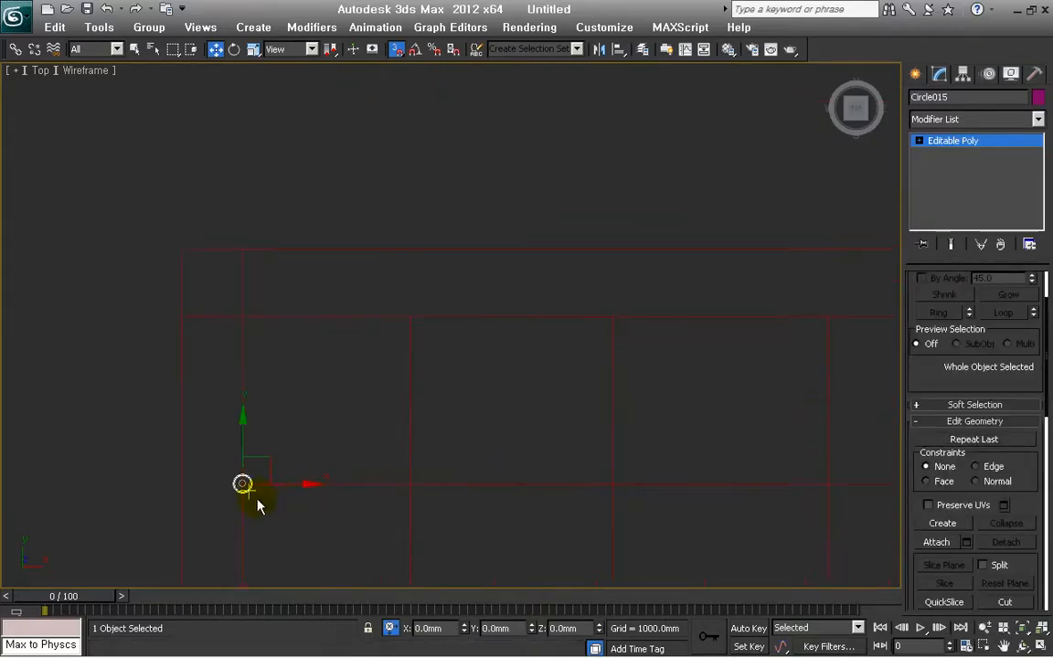
{"action": "left_click_drag", "start_coordinate": [242, 483], "coordinate": [240, 325], "text": "shift"}
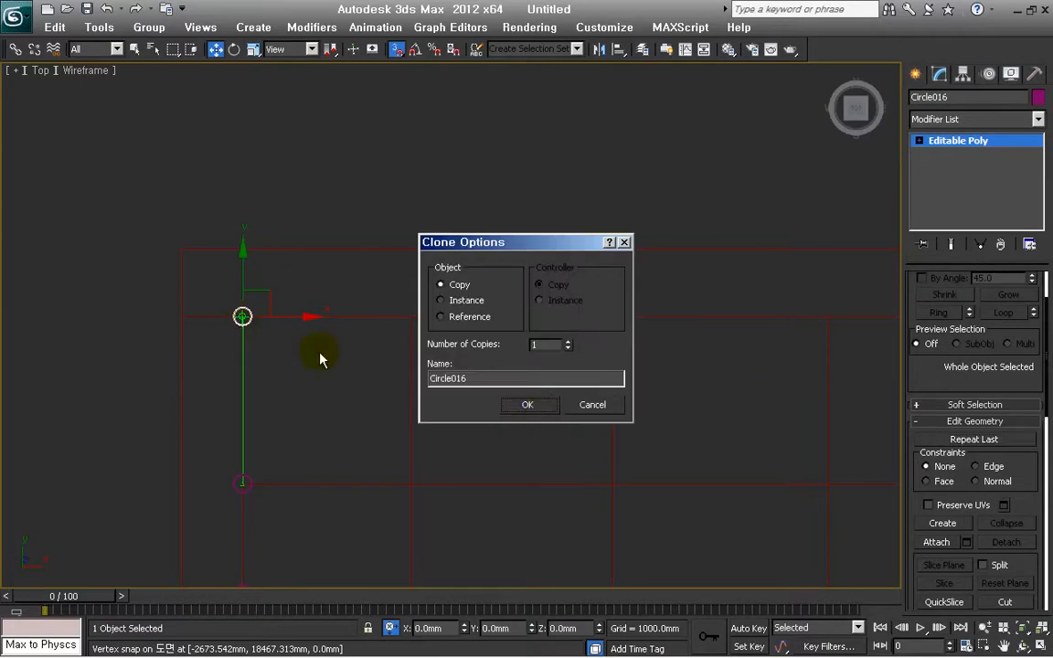
{"action": "left_click", "coordinate": [529, 408]}
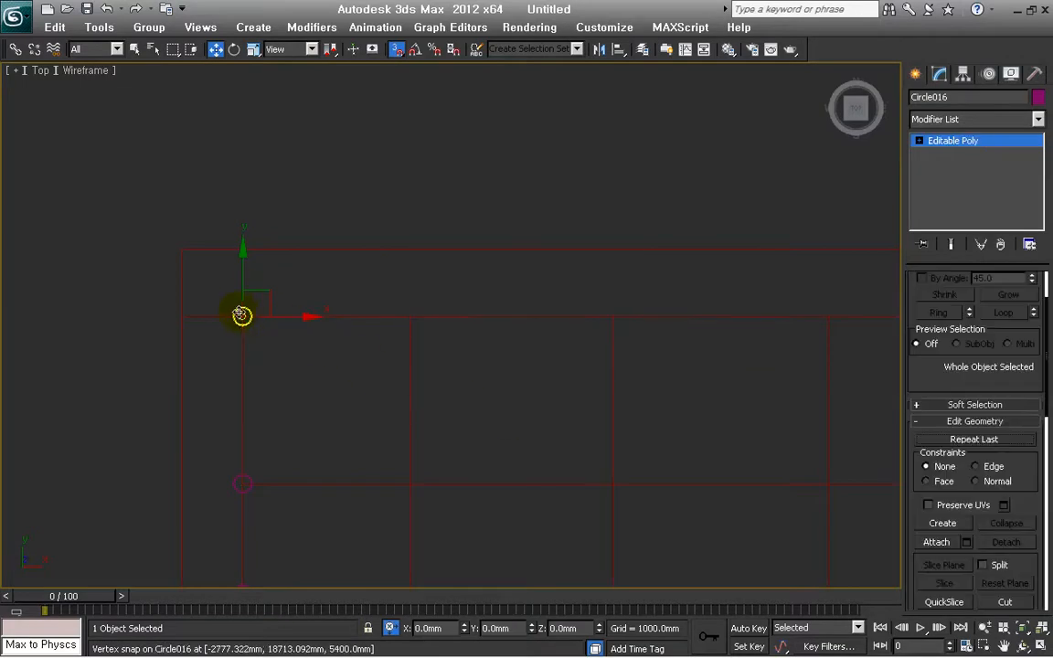
Copy the top-left corner column along the top row to the second and third grid intersections
{"action": "left_click_drag", "start_coordinate": [240, 315], "coordinate": [612, 316], "text": "shift"}
{"action": "left_click", "coordinate": [527, 405]}
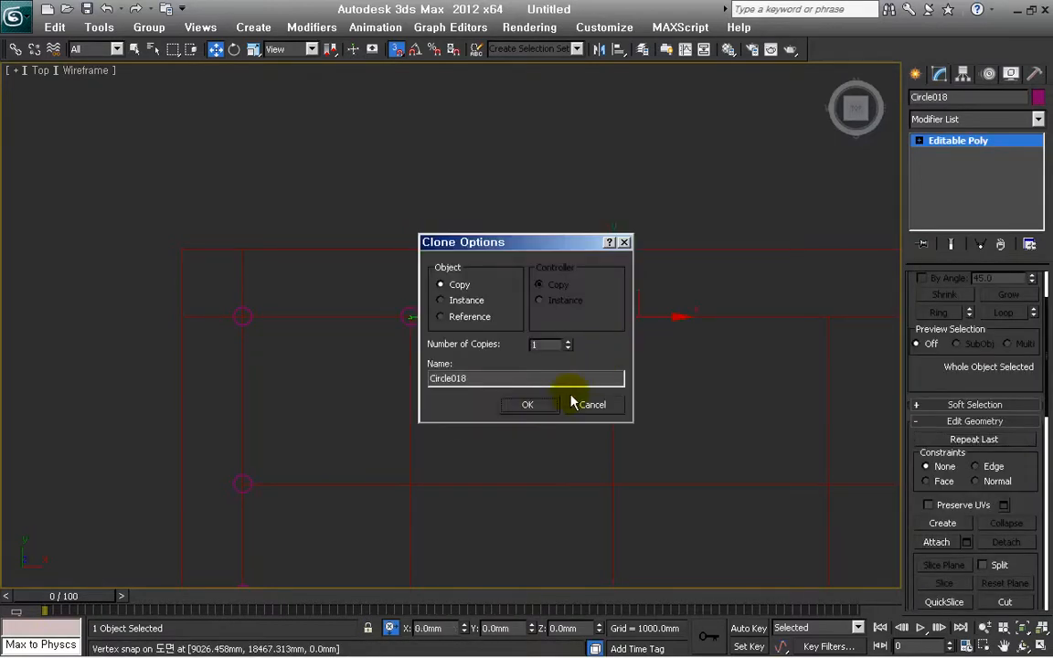
{"action": "left_click", "coordinate": [528, 405]}
Copy the column to the fourth and fifth grid intersections of the top row
{"action": "middle_click_drag", "start_coordinate": [769, 463], "coordinate": [434, 464]}
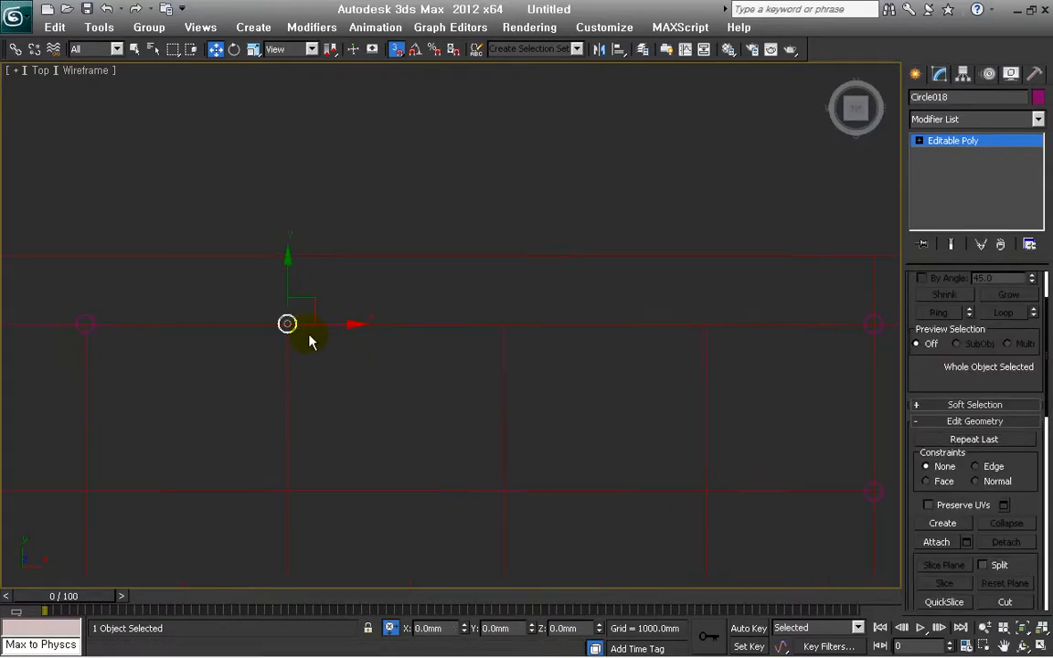
{"action": "left_click_drag", "start_coordinate": [287, 324], "coordinate": [504, 324], "text": "shift"}
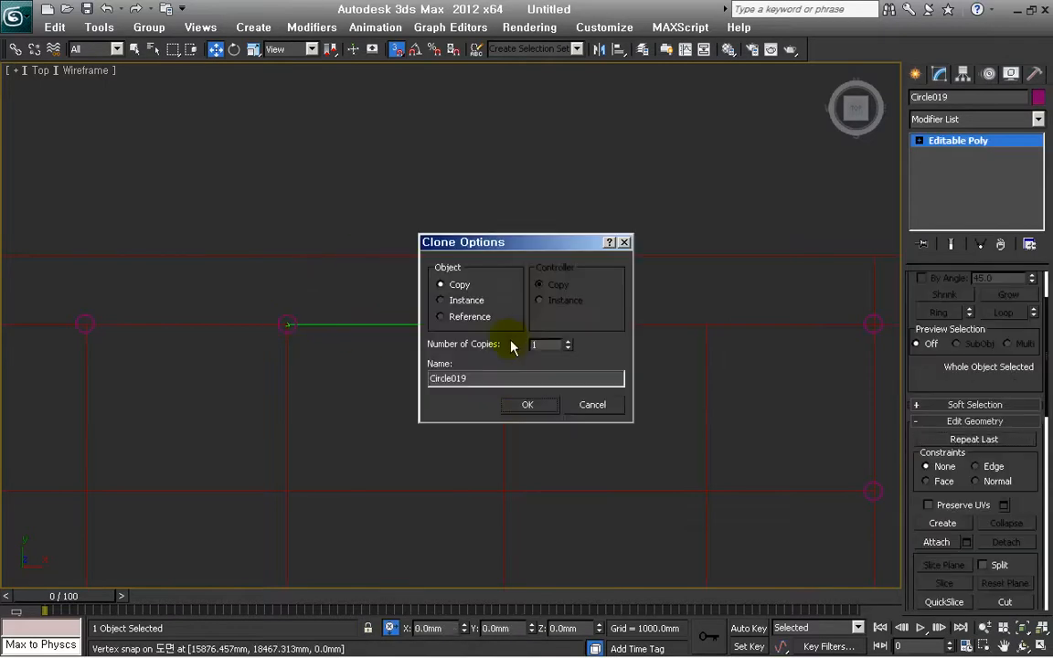
{"action": "left_click", "coordinate": [528, 404]}
{"action": "middle_click_drag", "start_coordinate": [681, 451], "coordinate": [446, 451]}
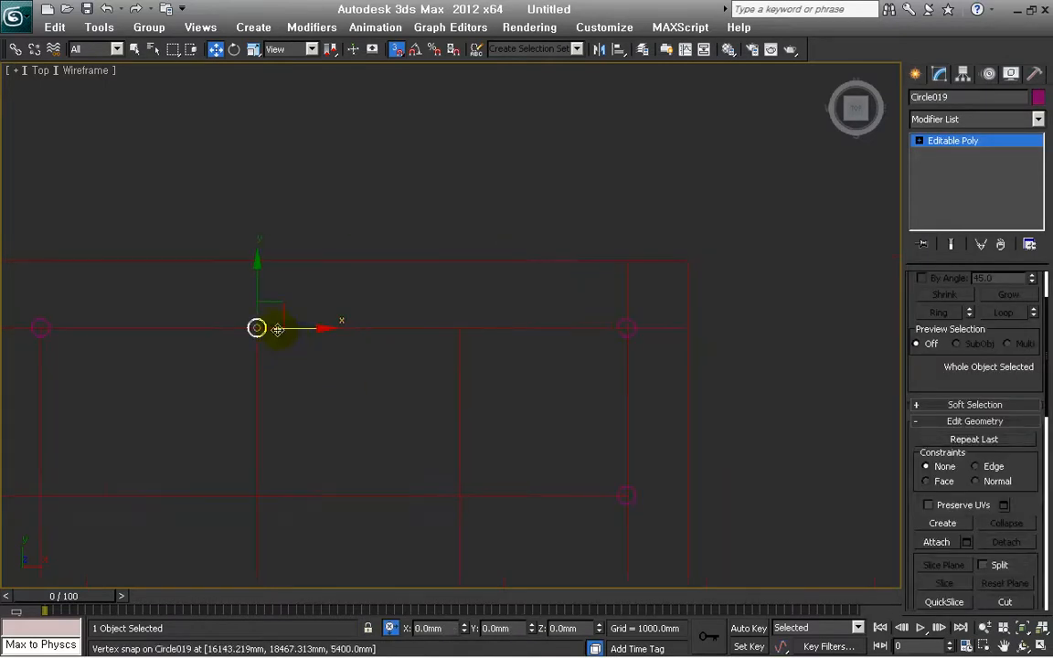
{"action": "left_click_drag", "start_coordinate": [256, 328], "coordinate": [458, 328], "text": "shift"}
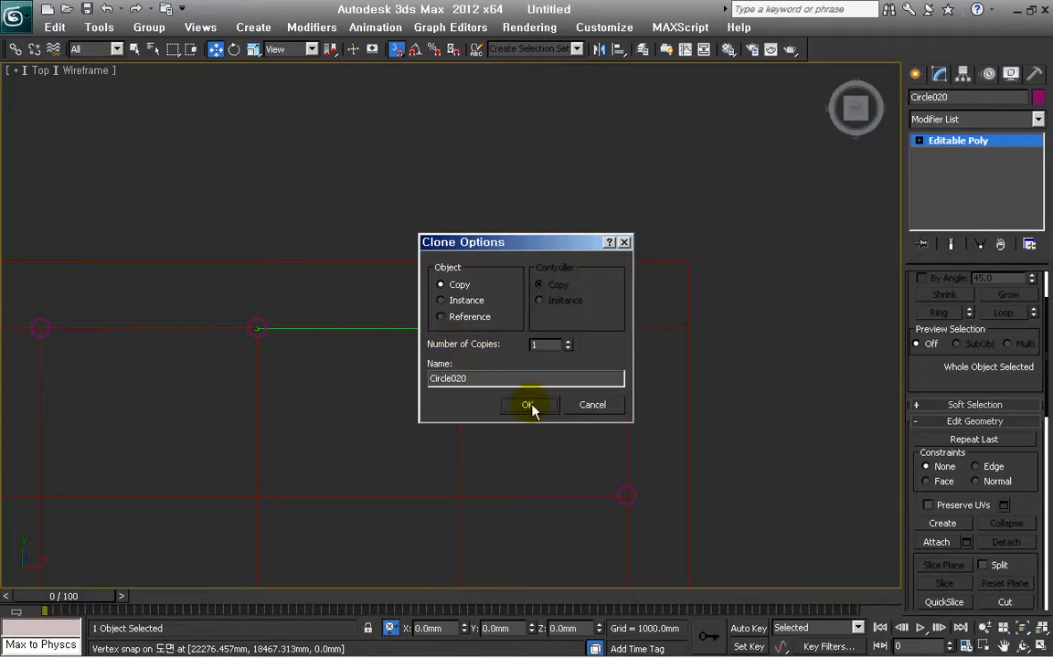
{"action": "left_click", "coordinate": [527, 404]}
Show the complete column layout and the elevation drawing in a shaded perspective view
{"action": "scroll", "coordinate": [531, 413], "scroll_direction": "down", "scroll_amount": 8}
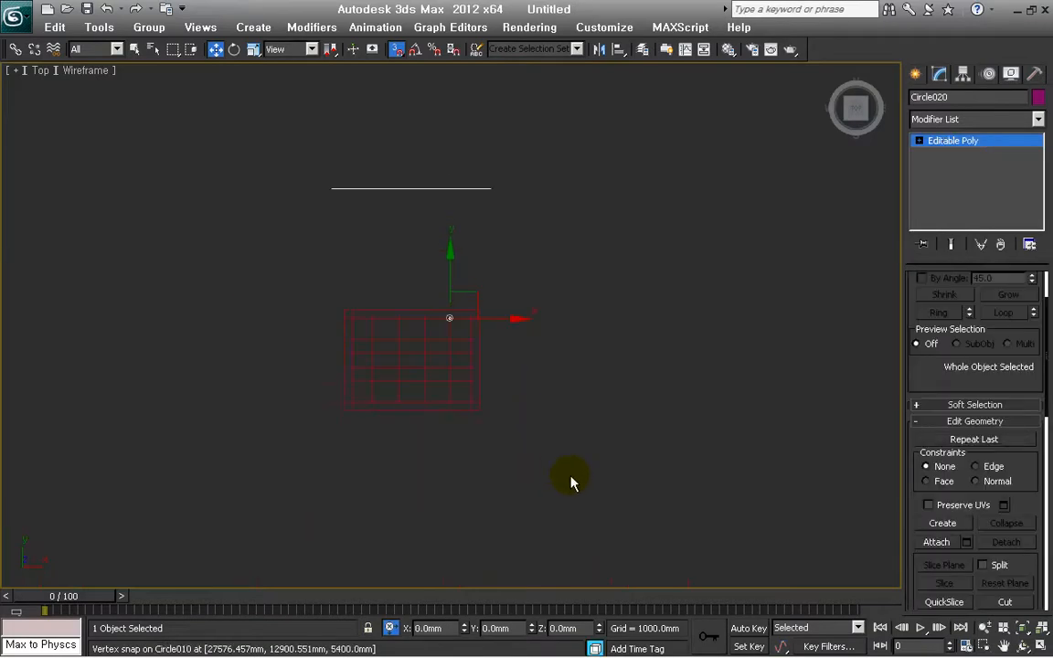
{"action": "scroll", "coordinate": [578, 480], "scroll_direction": "up", "scroll_amount": 4}
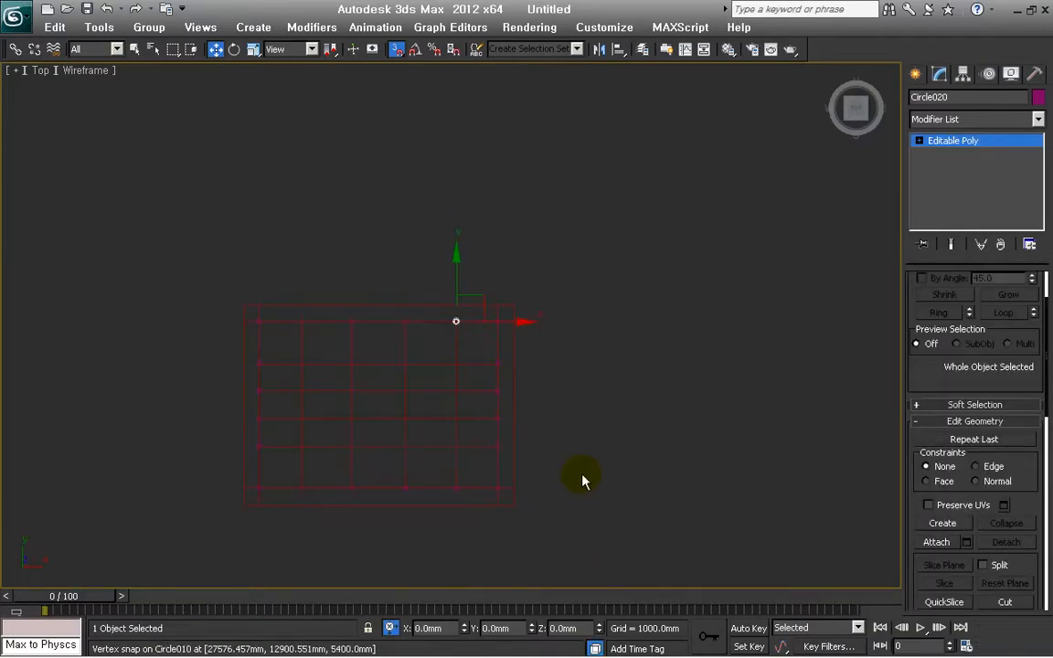
{"action": "key", "text": "p"}
{"action": "key", "text": "z"}
{"action": "middle_click_drag", "start_coordinate": [581, 477], "coordinate": [669, 432], "text": "alt"}
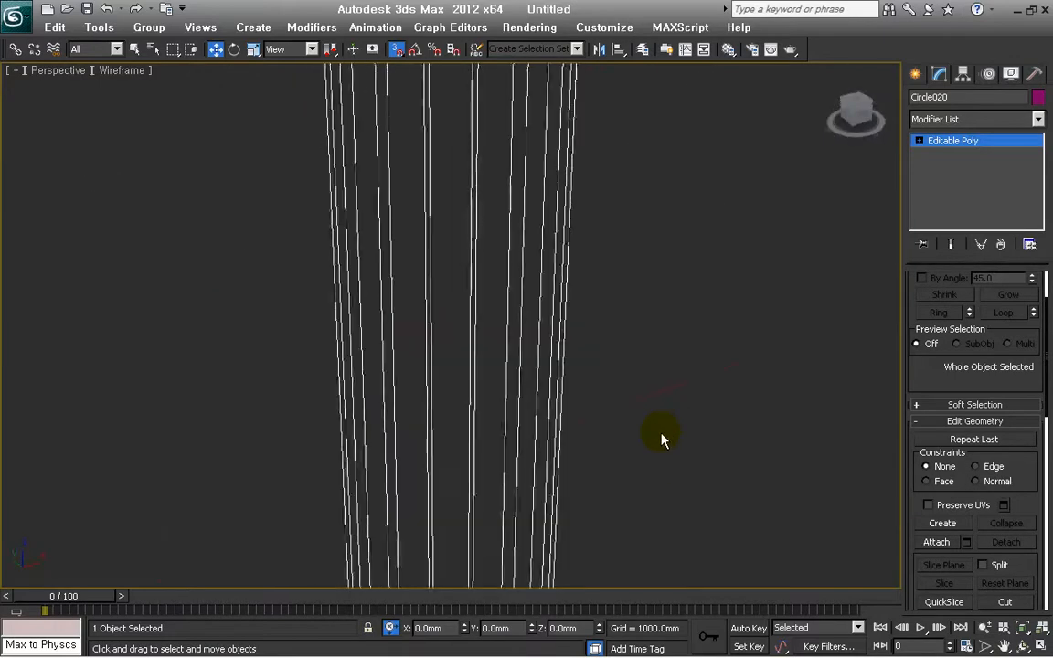
{"action": "scroll", "coordinate": [658, 436], "scroll_direction": "down", "scroll_amount": 5}
{"action": "key", "text": "F3"}
{"action": "scroll", "coordinate": [640, 460], "scroll_direction": "down", "scroll_amount": 8}
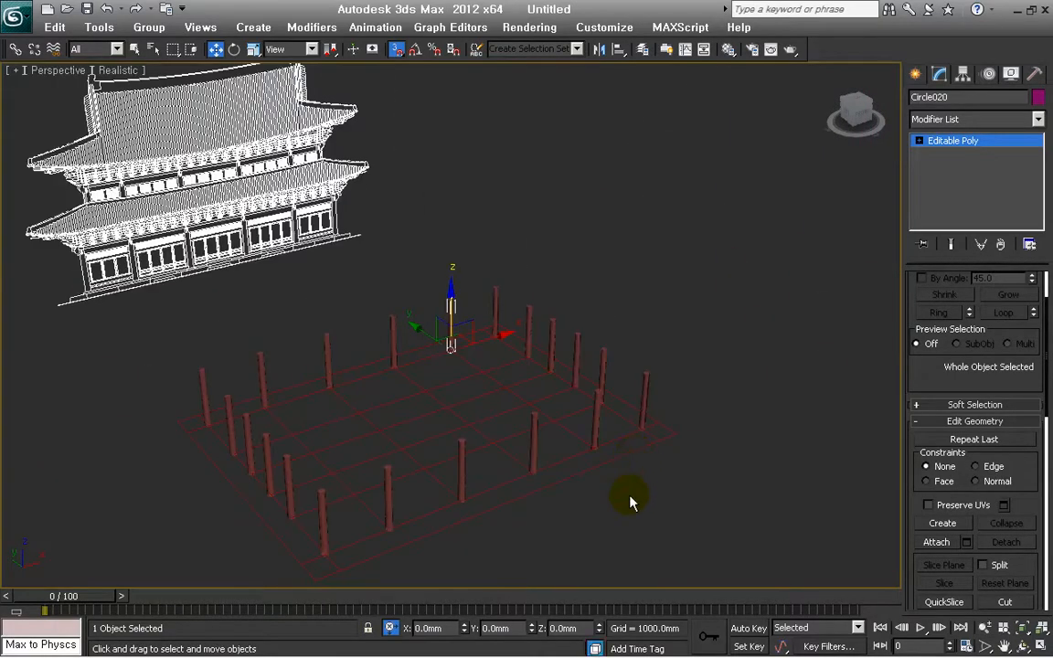
Clear the selection, turn off snapping, and set the viewport shading style to Shaded
{"action": "left_click", "coordinate": [634, 540]}
{"action": "middle_click_drag", "start_coordinate": [675, 545], "coordinate": [675, 375], "text": "alt"}
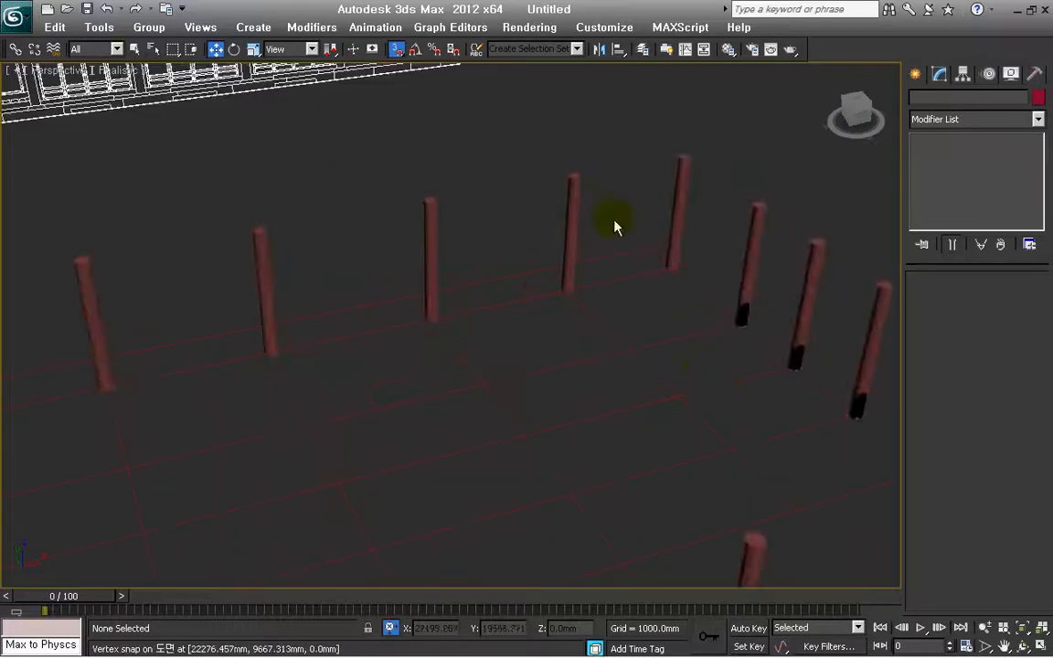
{"action": "middle_click_drag", "start_coordinate": [208, 174], "coordinate": [550, 336]}
{"action": "scroll", "coordinate": [550, 337], "scroll_direction": "down", "scroll_amount": 4}
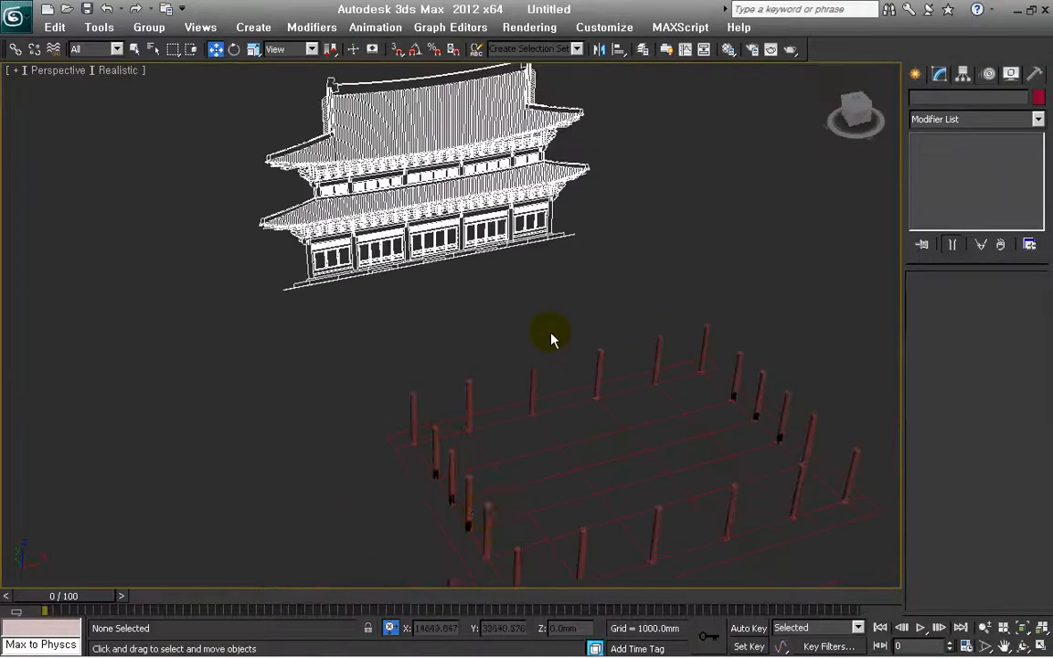
{"action": "left_click", "coordinate": [128, 78]}
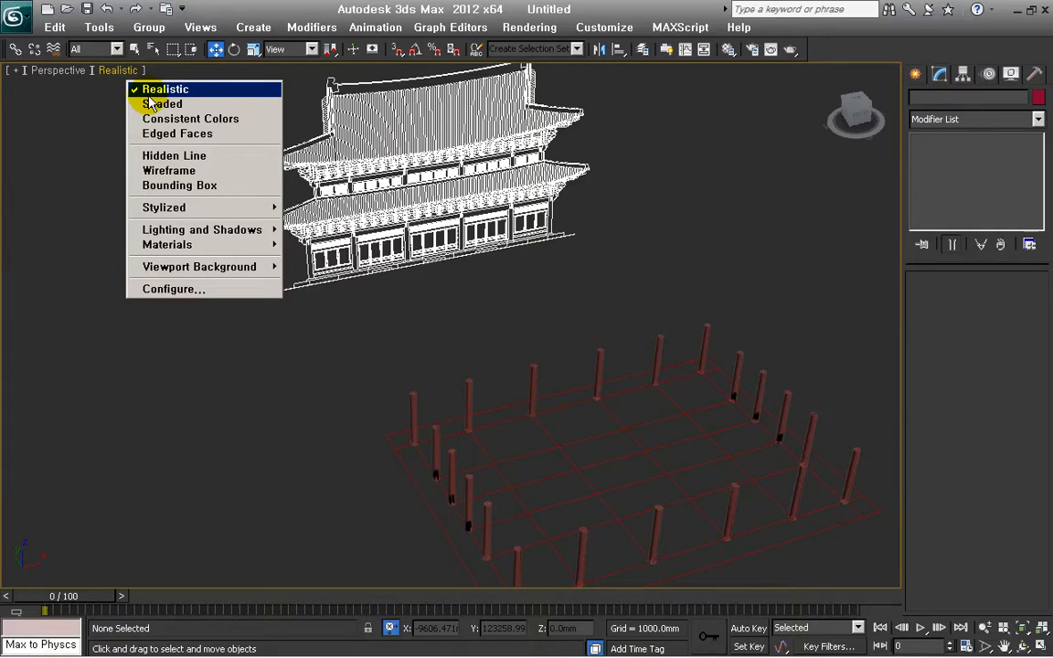
{"action": "left_click", "coordinate": [153, 106]}
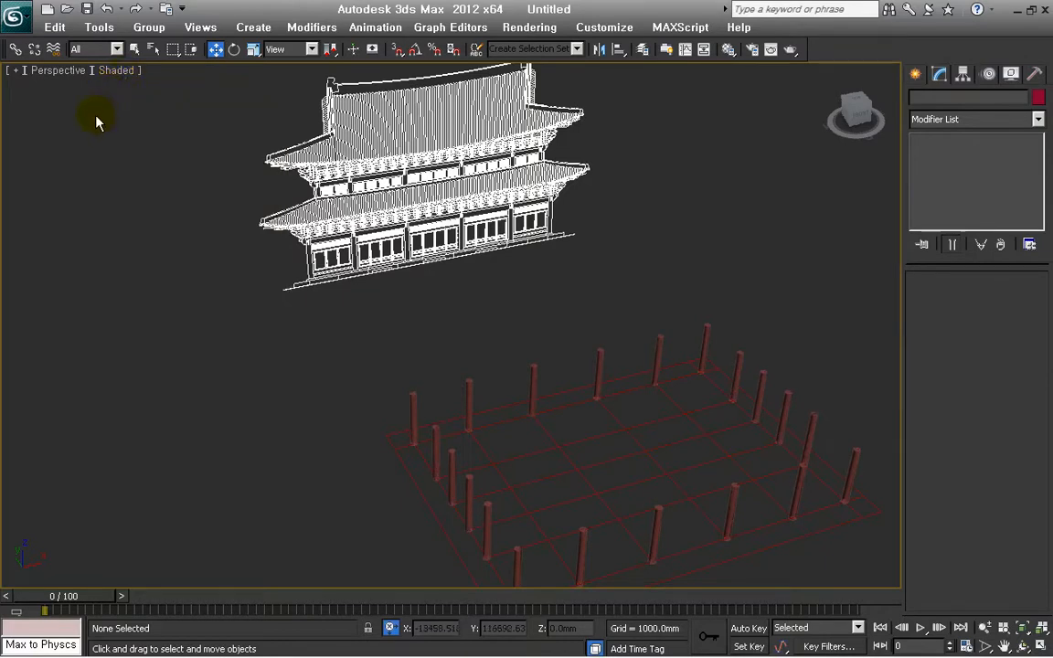
Select all the columns from a low side view and isolate them from the plan and elevation drawings
{"action": "middle_click_drag", "start_coordinate": [423, 295], "coordinate": [536, 336], "text": "alt"}
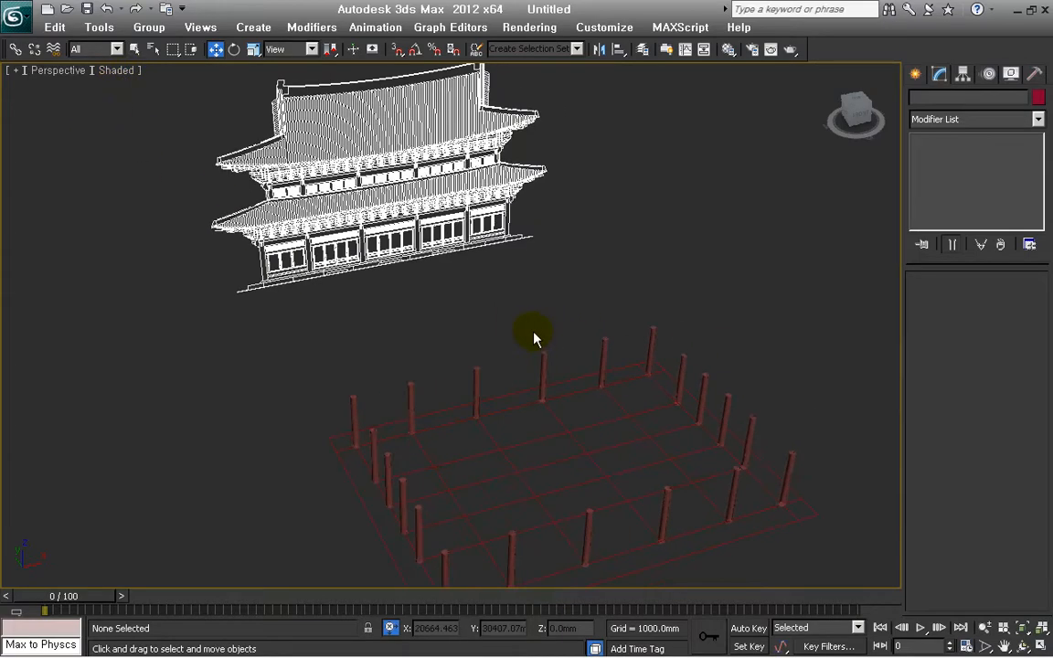
{"action": "middle_click_drag", "start_coordinate": [551, 399], "coordinate": [486, 371]}
{"action": "scroll", "coordinate": [487, 372], "scroll_direction": "down", "scroll_amount": 4}
{"action": "scroll", "coordinate": [513, 407], "scroll_direction": "up", "scroll_amount": 2}
{"action": "middle_click_drag", "start_coordinate": [496, 431], "coordinate": [594, 431], "text": "alt"}
{"action": "scroll", "coordinate": [611, 474], "scroll_direction": "up", "scroll_amount": 4}
{"action": "mouse_move", "coordinate": [613, 478]}
{"action": "middle_mouse_down", "text": "alt"}
{"action": "mouse_move", "coordinate": [626, 453]}
{"action": "mouse_move", "coordinate": [624, 464]}
{"action": "middle_mouse_up", "text": "alt"}
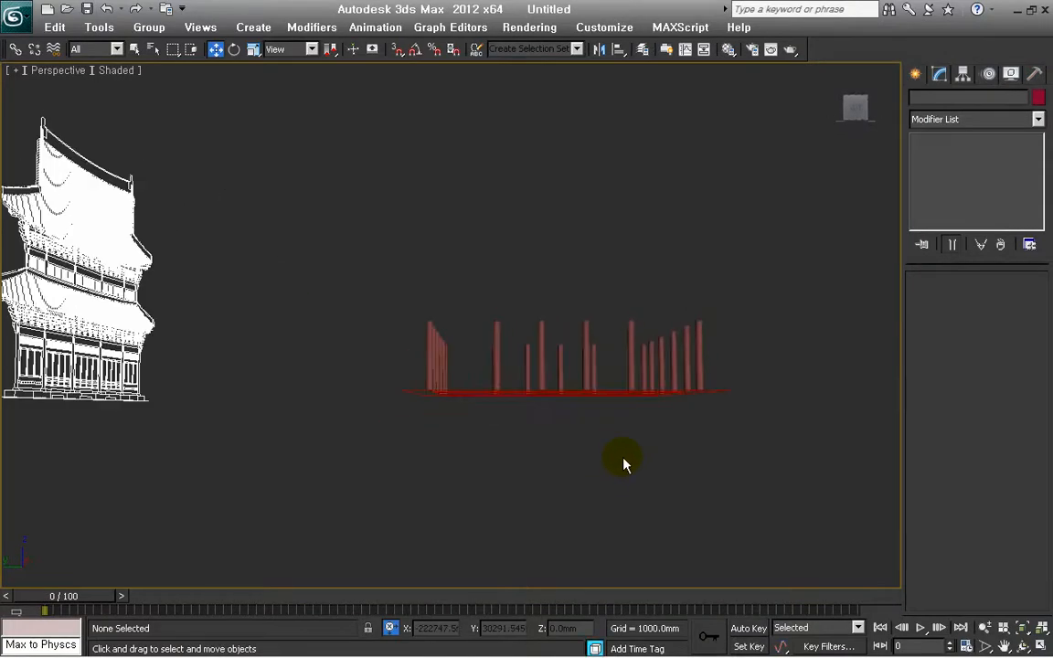
{"action": "left_click_drag", "start_coordinate": [314, 243], "coordinate": [313, 243]}
{"action": "middle_click_drag", "start_coordinate": [507, 400], "coordinate": [551, 464], "text": "alt"}
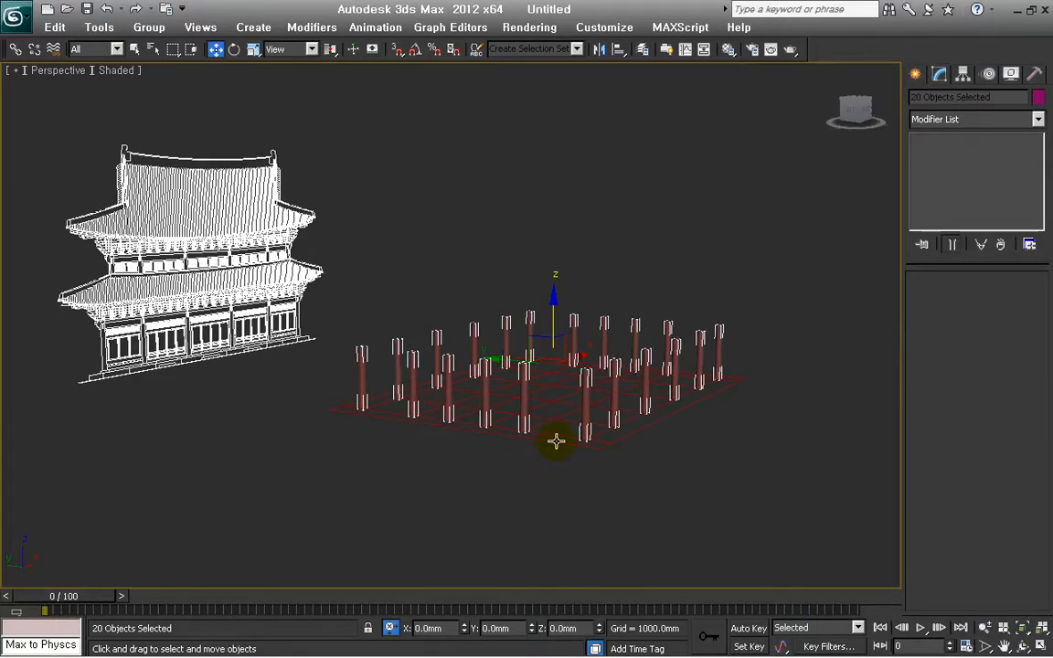
{"action": "key", "text": "alt+q"}
{"action": "middle_click_drag", "start_coordinate": [680, 480], "coordinate": [608, 463], "text": "alt"}
{"action": "left_click", "coordinate": [588, 467]}
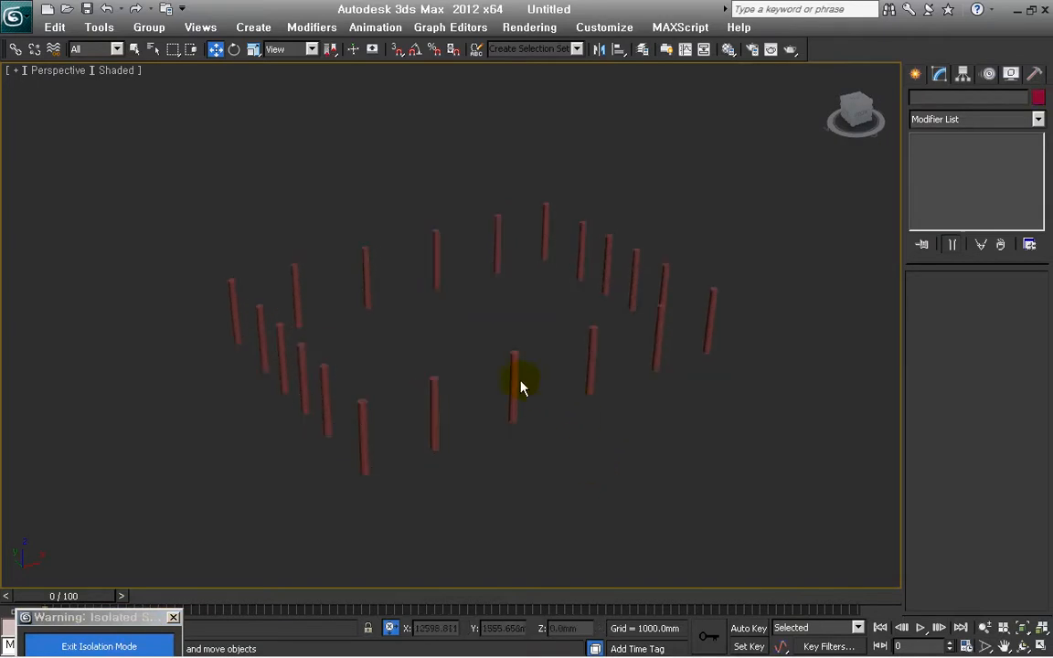
Attach all the other columns, Circle001 to Circle020, to one front-row column as a single editable poly
{"action": "middle_click_drag", "start_coordinate": [514, 377], "coordinate": [585, 466], "text": "alt"}
{"action": "middle_click_drag", "start_coordinate": [463, 418], "coordinate": [546, 469], "text": "alt"}
{"action": "left_click", "coordinate": [535, 420]}
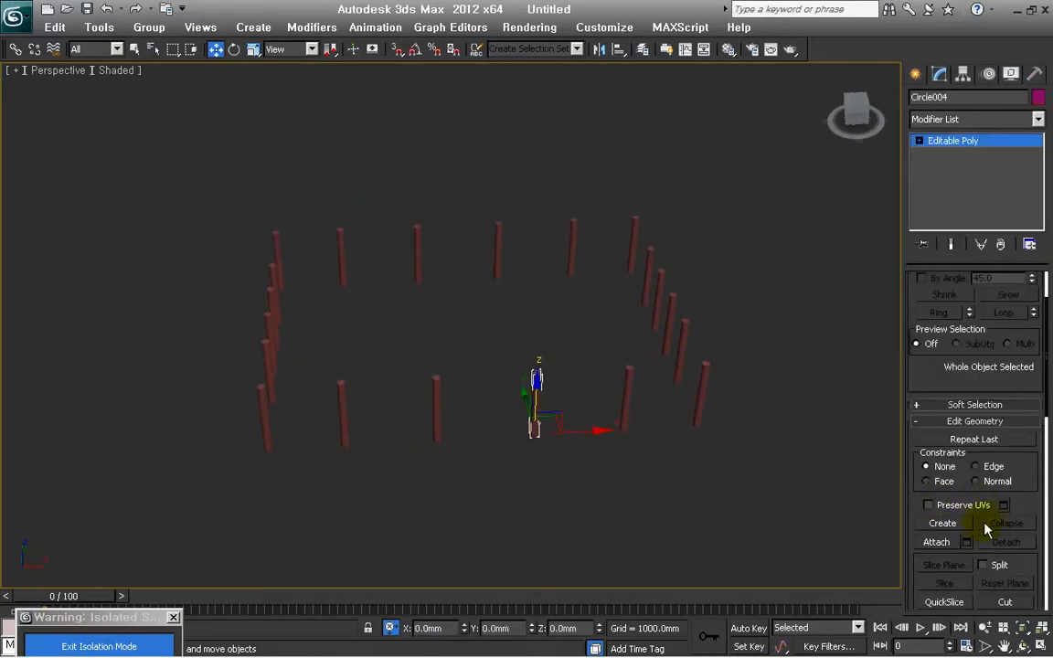
{"action": "left_click", "coordinate": [966, 543]}
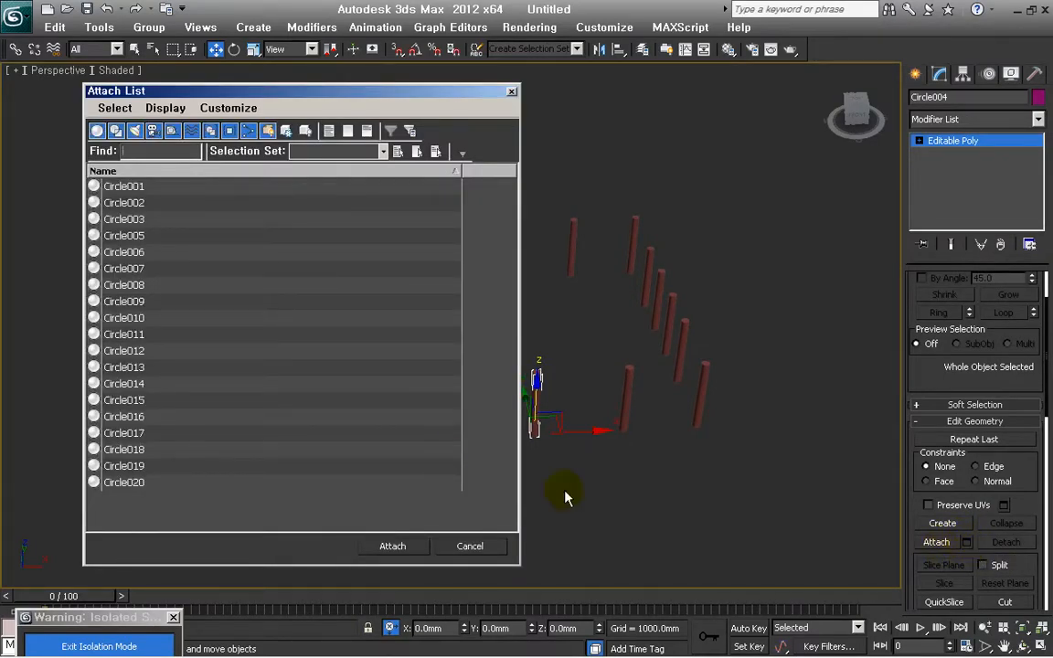
{"action": "left_click_drag", "start_coordinate": [170, 188], "coordinate": [140, 530]}
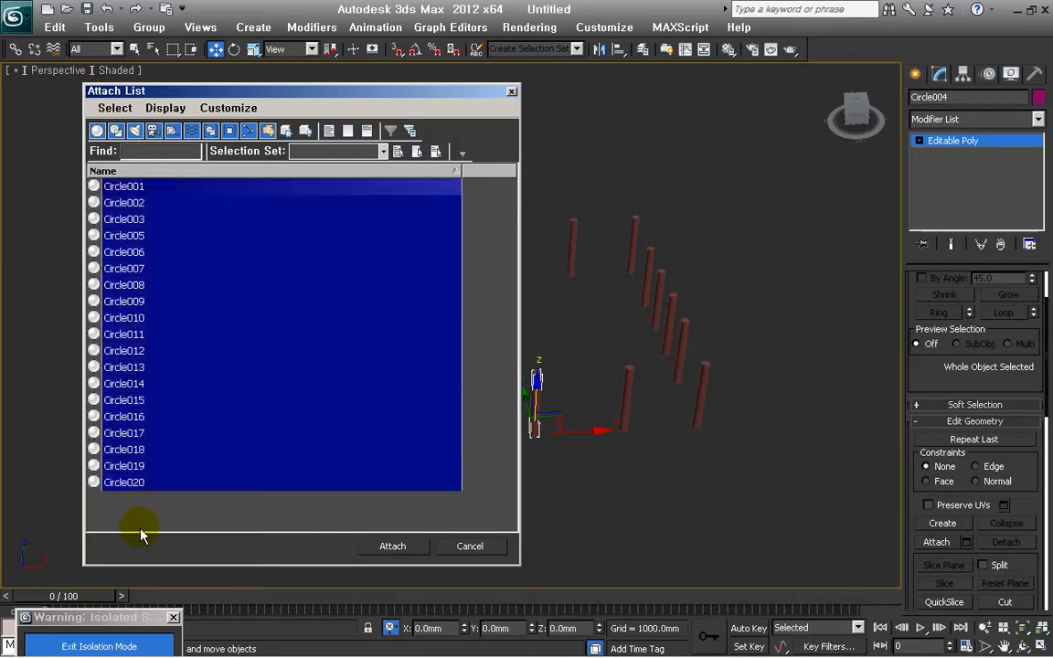
{"action": "left_click", "coordinate": [393, 548]}
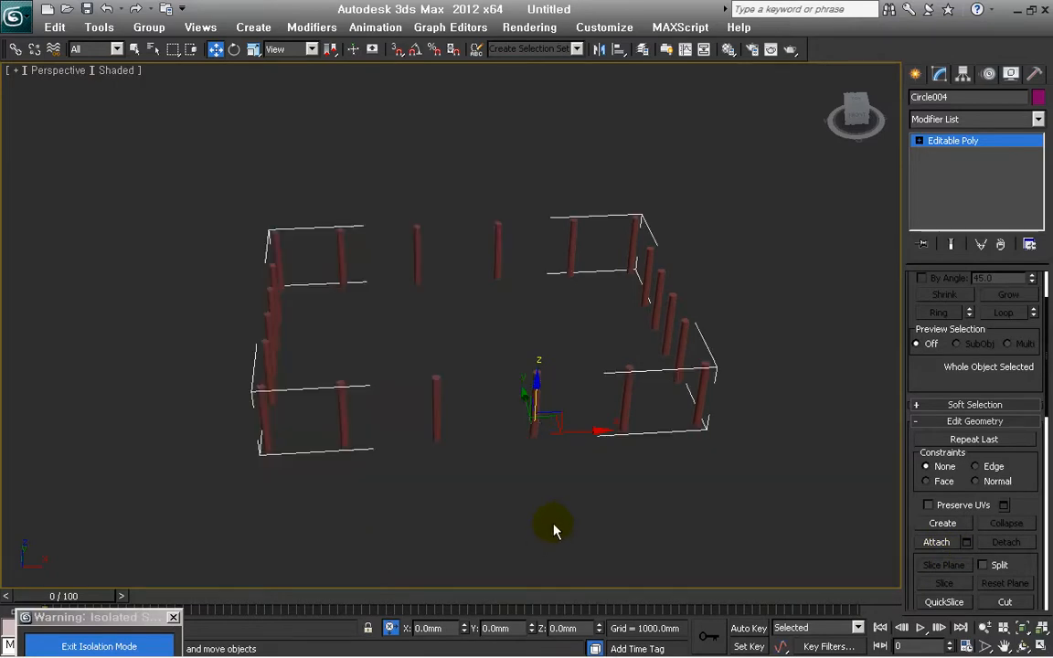
Clear the selection and exit isolation mode to bring back the plan and elevation drawings
{"action": "left_click", "coordinate": [603, 525]}
{"action": "middle_click_drag", "start_coordinate": [619, 523], "coordinate": [646, 516], "text": "alt"}
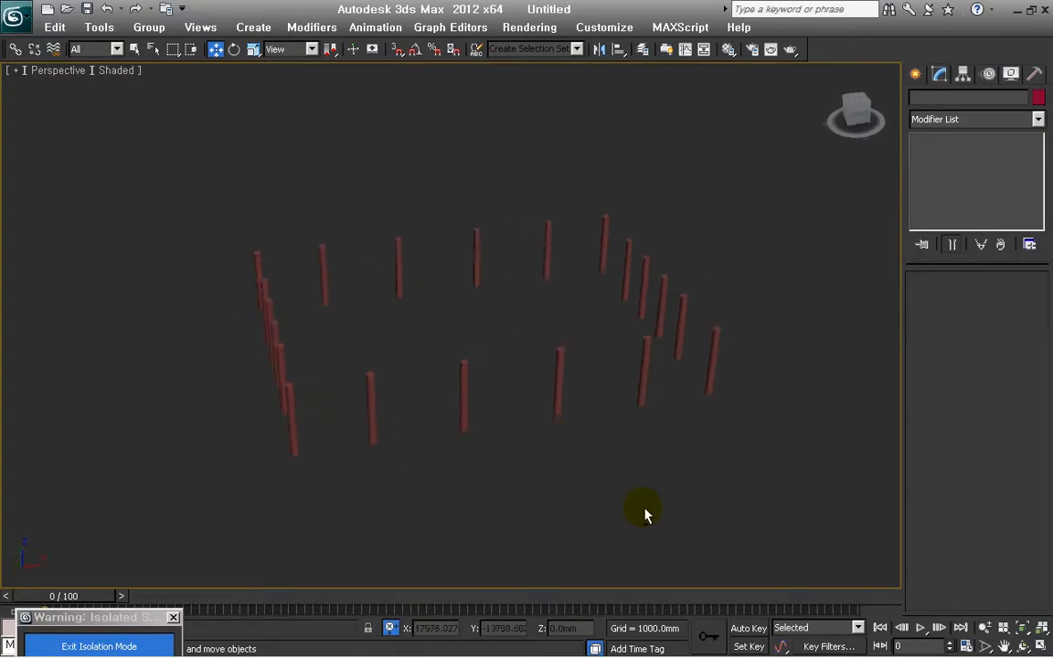
{"action": "left_click", "coordinate": [141, 645]}
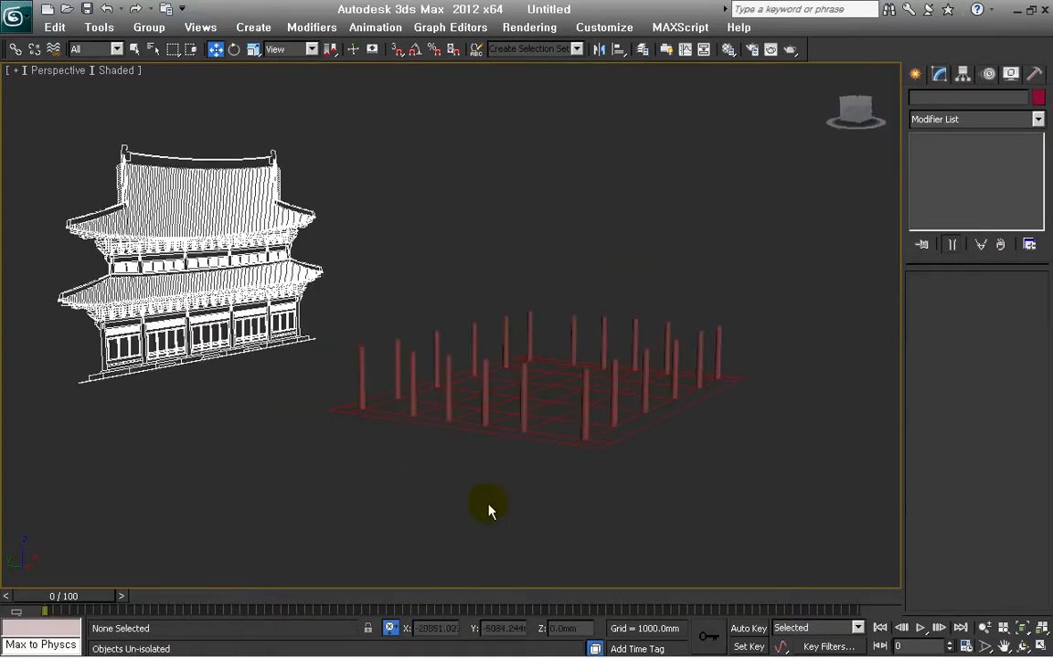
{"action": "middle_click_drag", "start_coordinate": [548, 502], "coordinate": [589, 502], "text": "alt"}
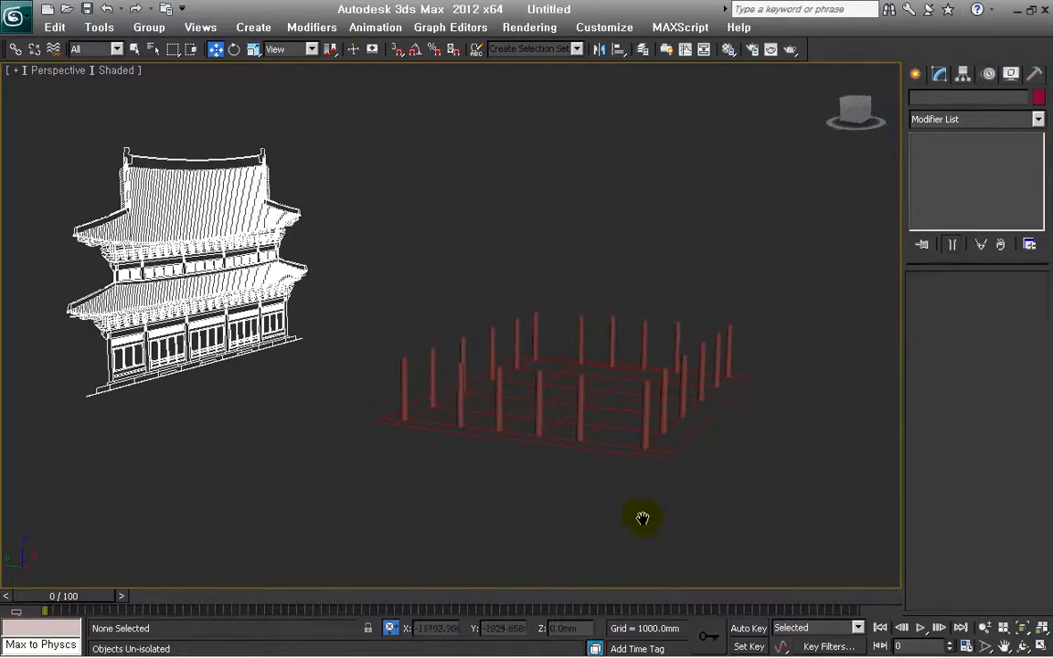